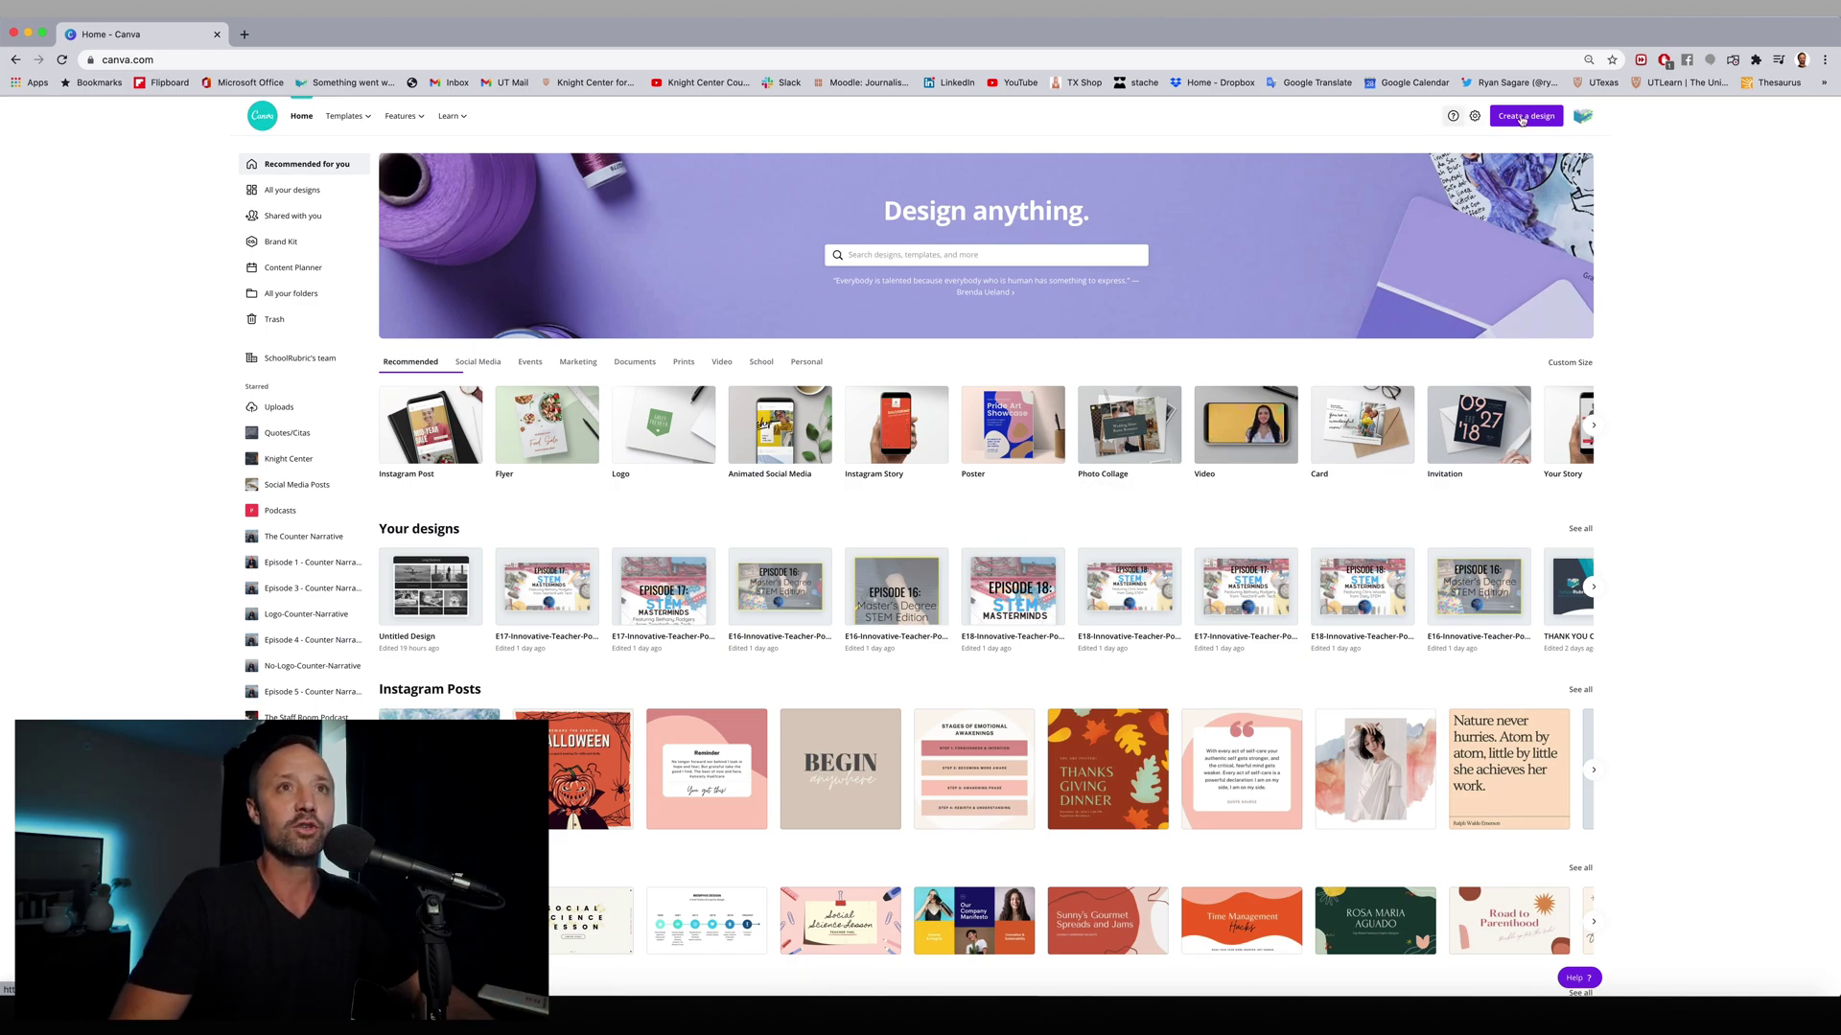
Step: Create a new YouTube Thumbnail design and apply the recently used Best Surfing Clips template
click(1525, 116)
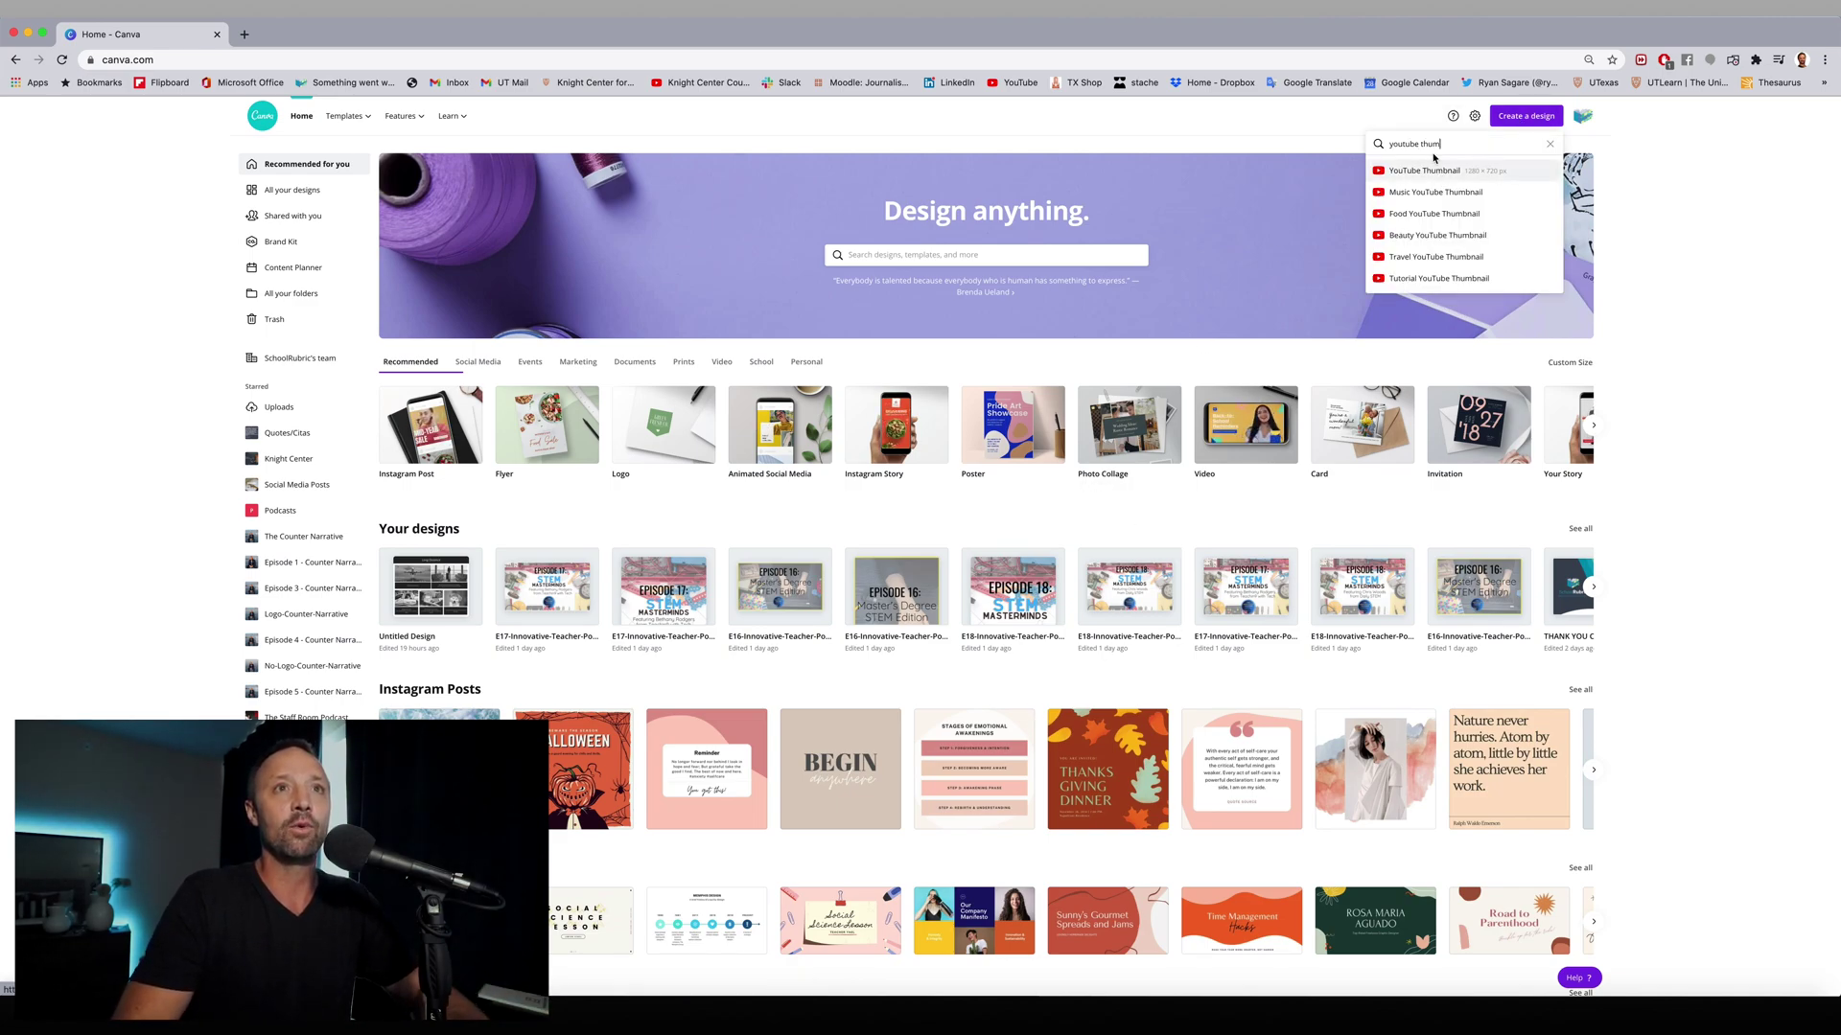
key(super+a)
text(youu)
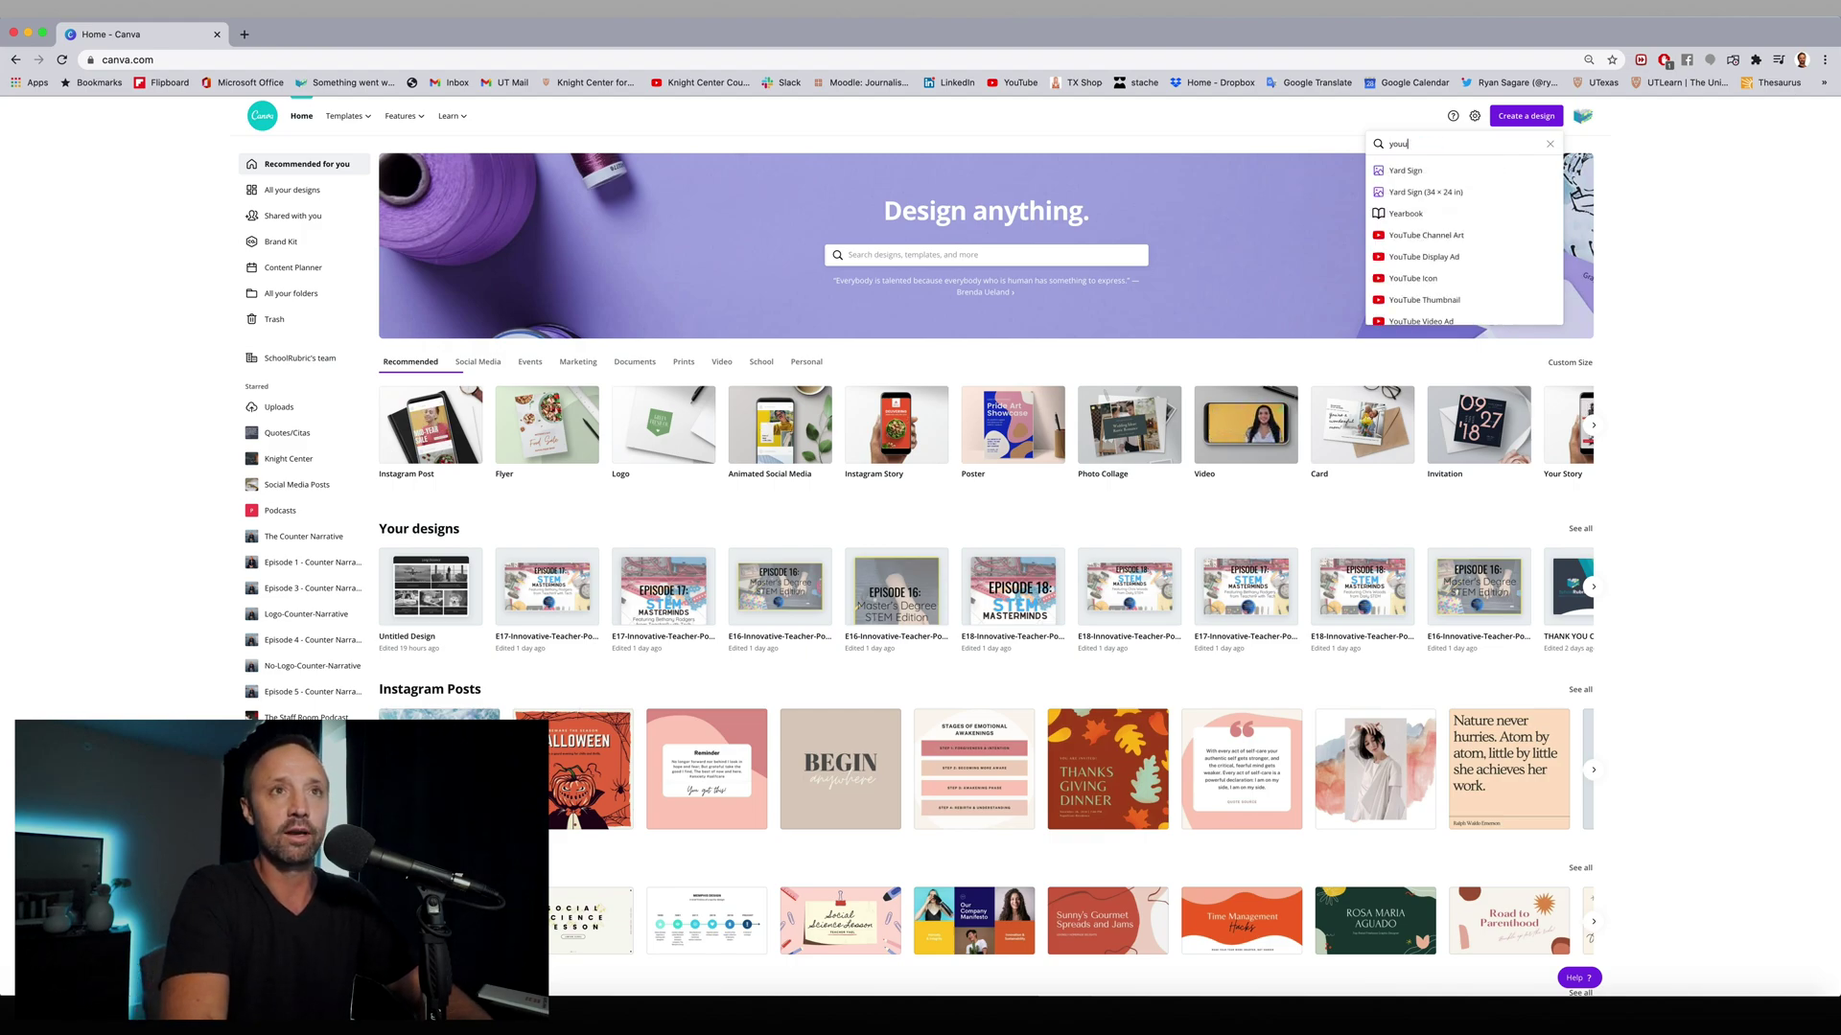
text(ube thumnail)
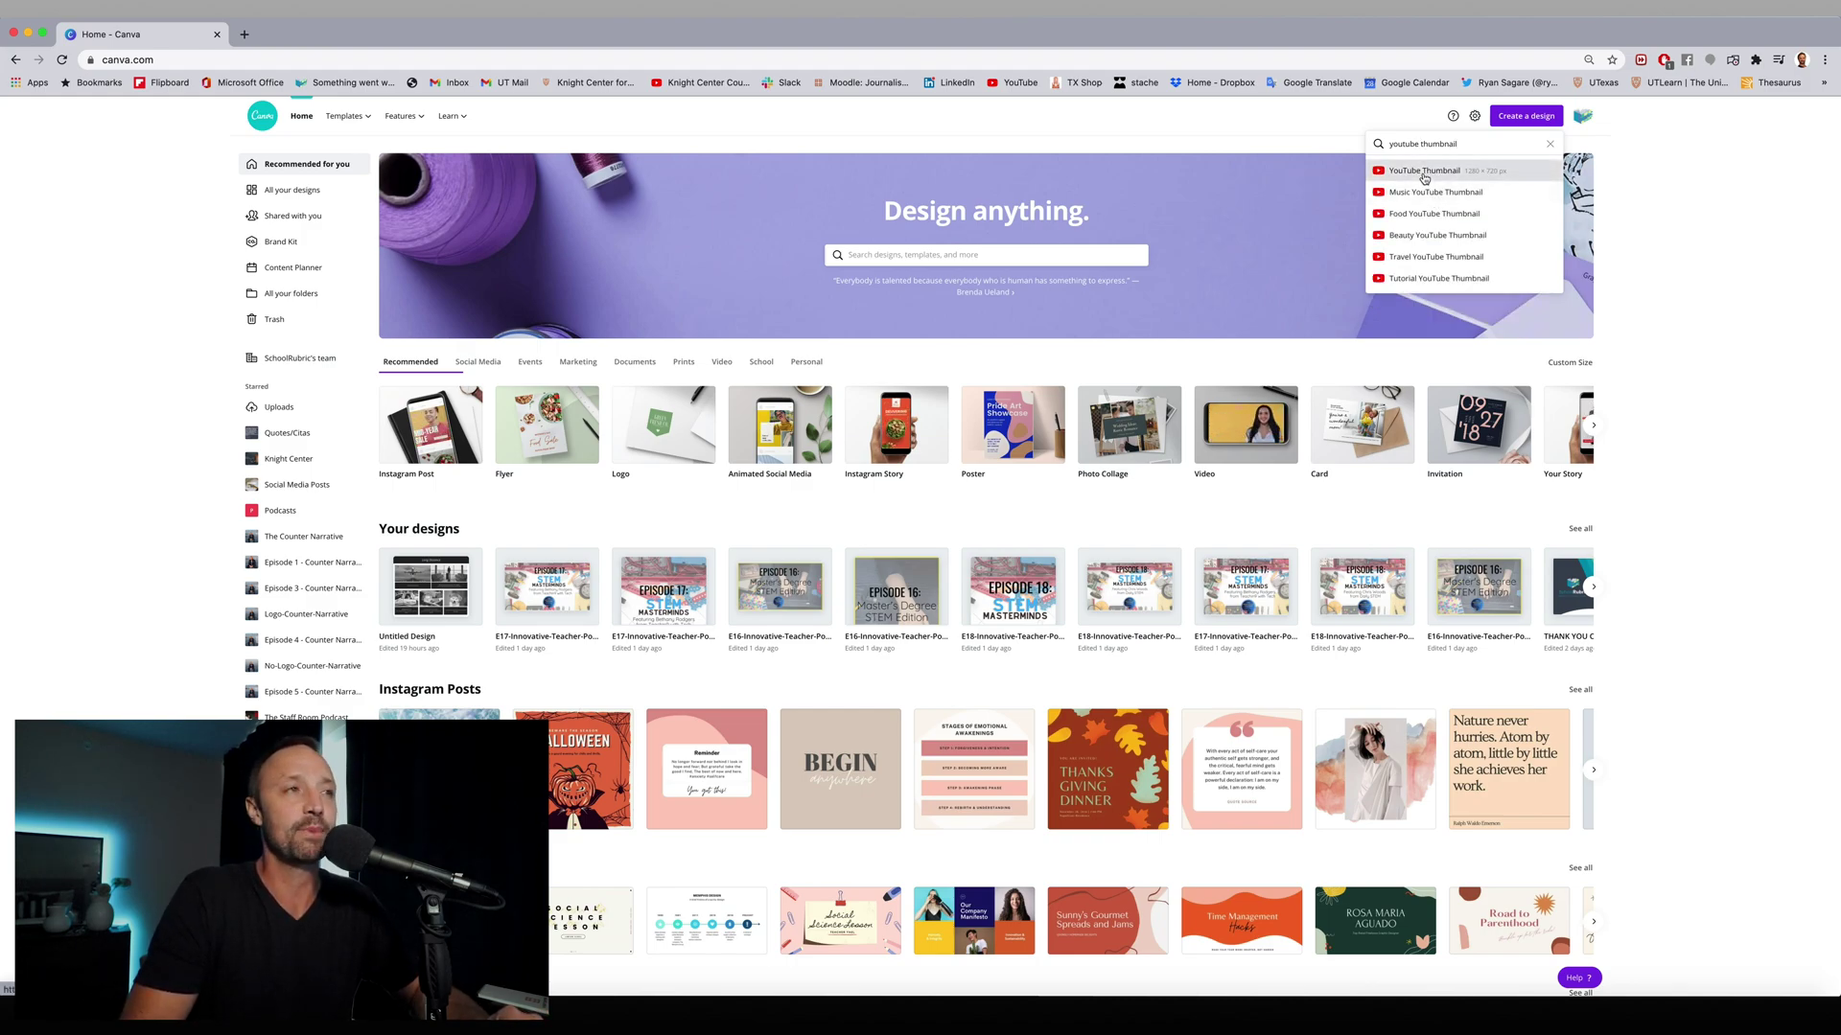
click(1424, 170)
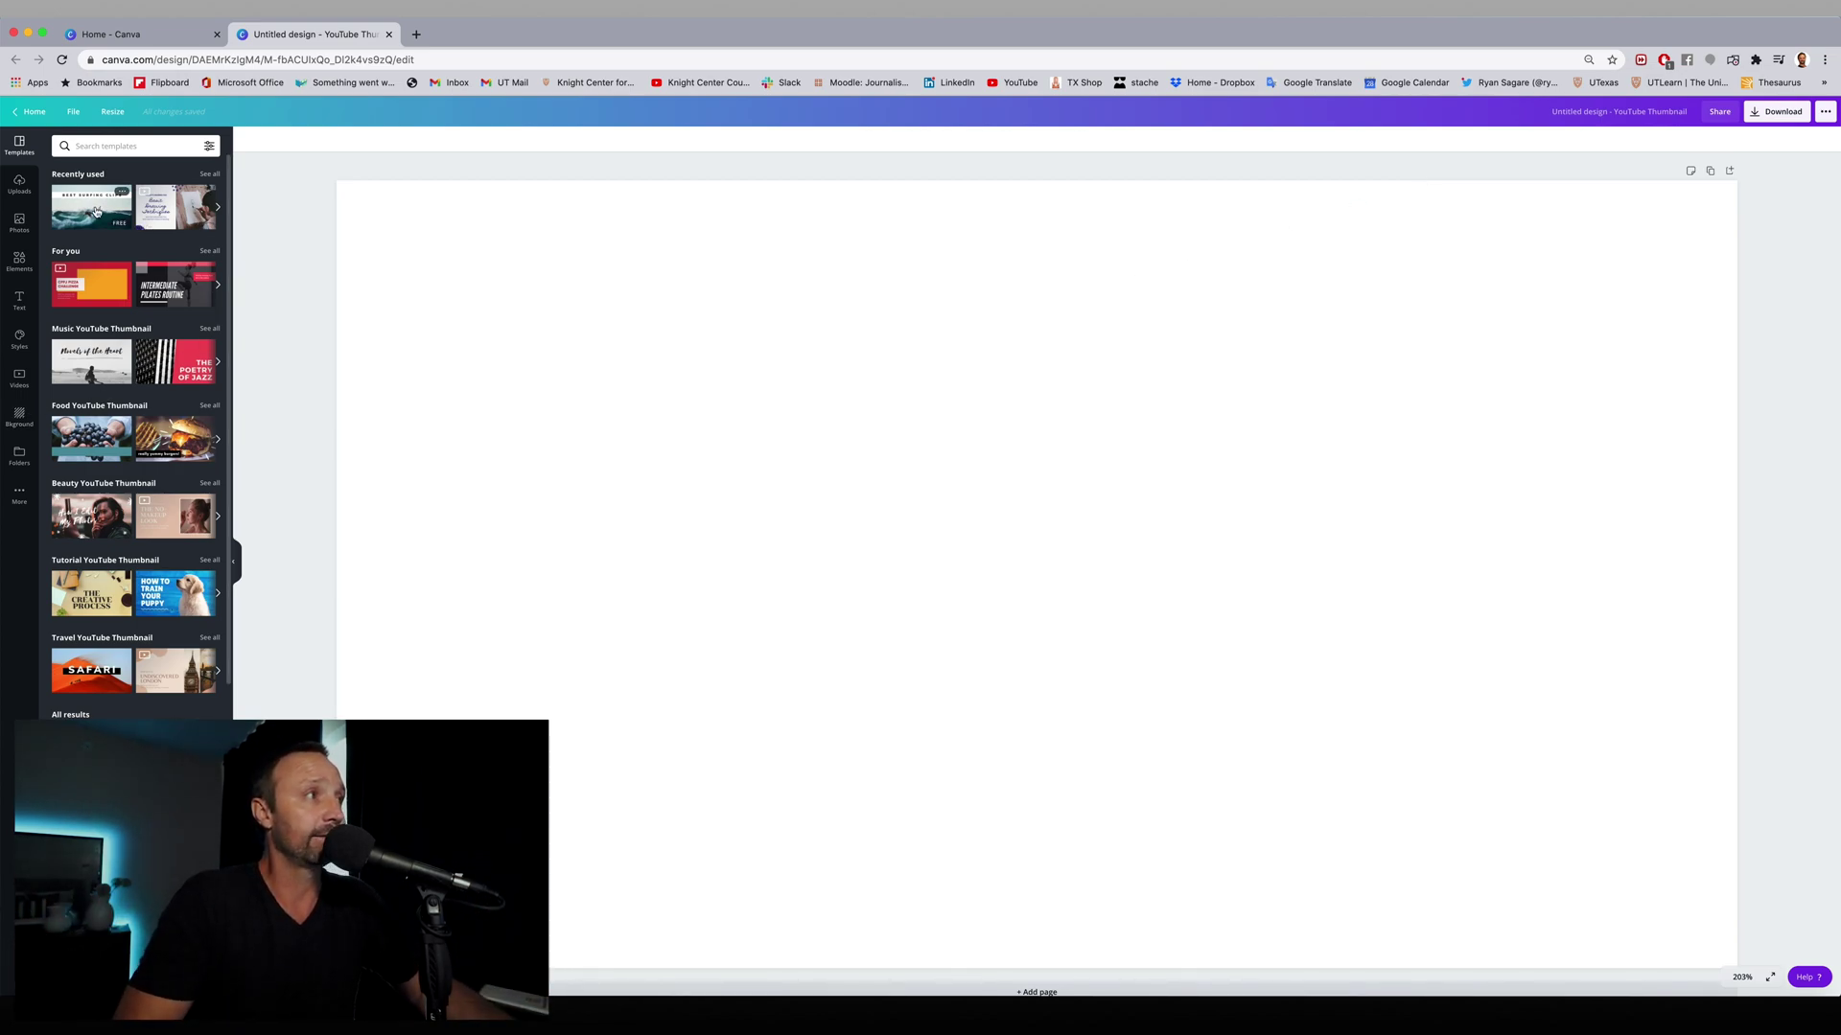
click(96, 212)
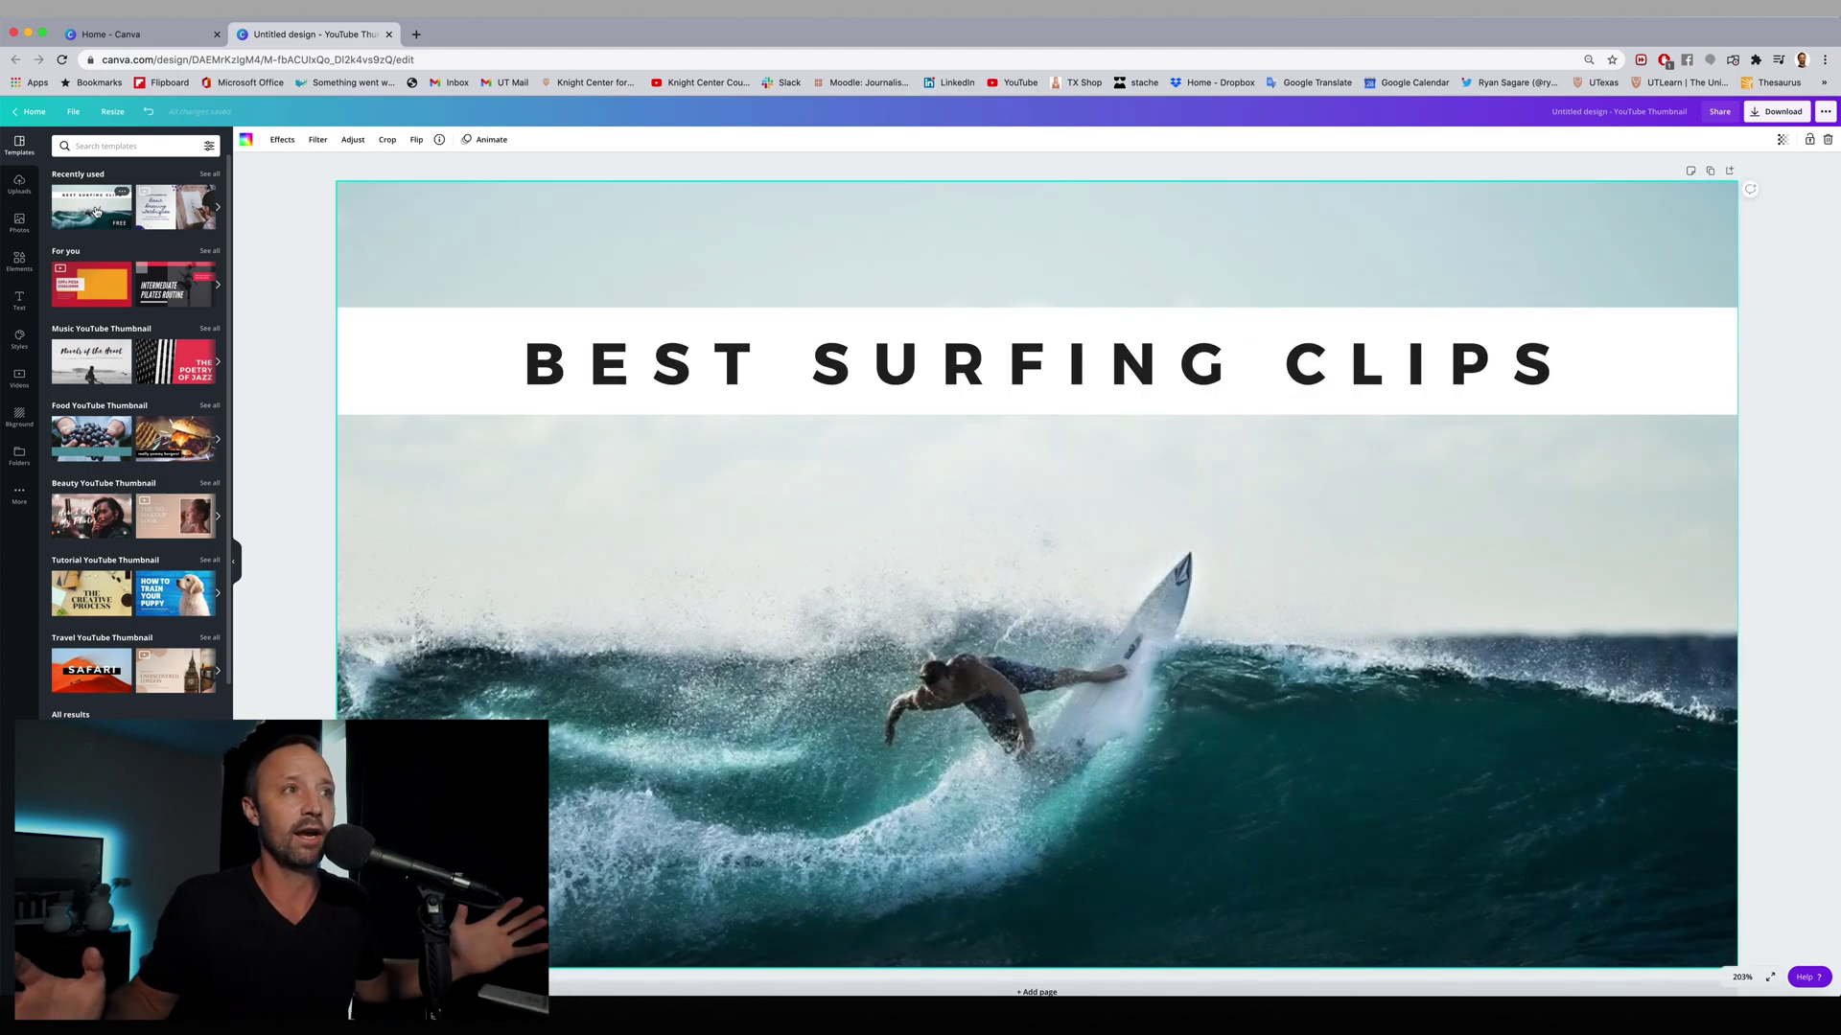
Step: Ungroup the "BEST SURFING CLIPS" title from its white banner
click(664, 379)
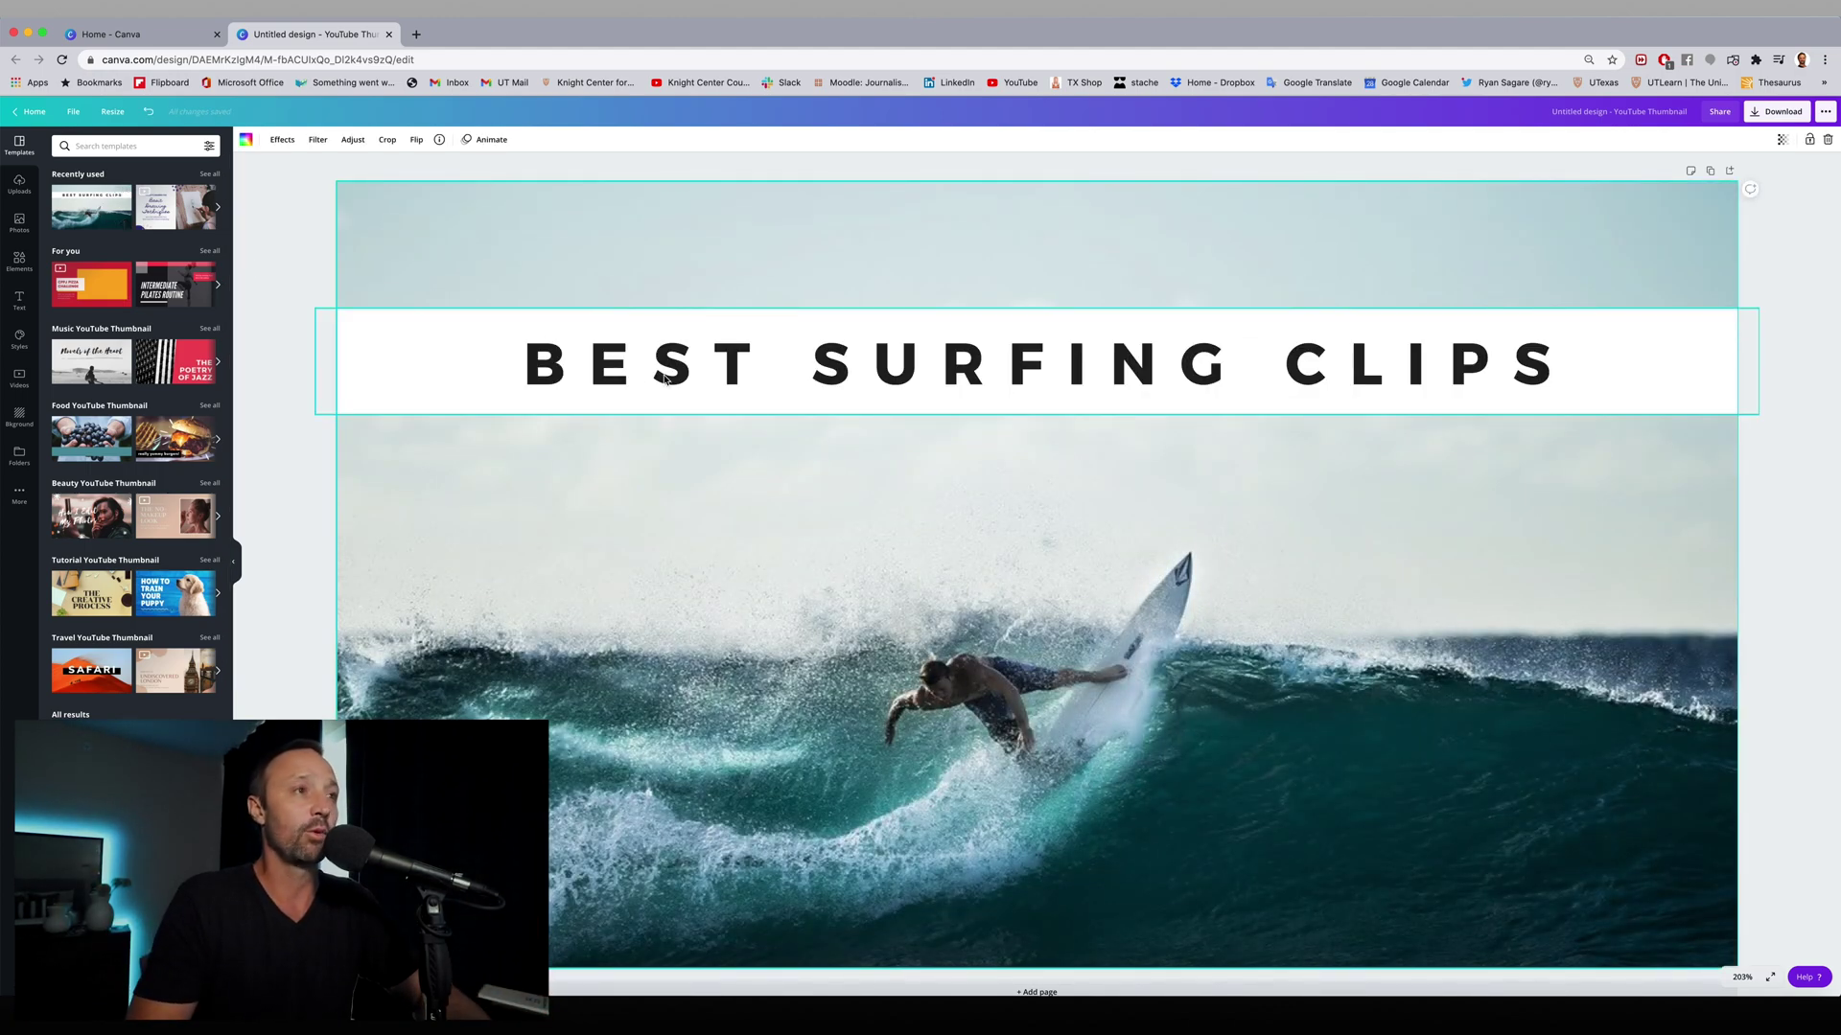
click(664, 377)
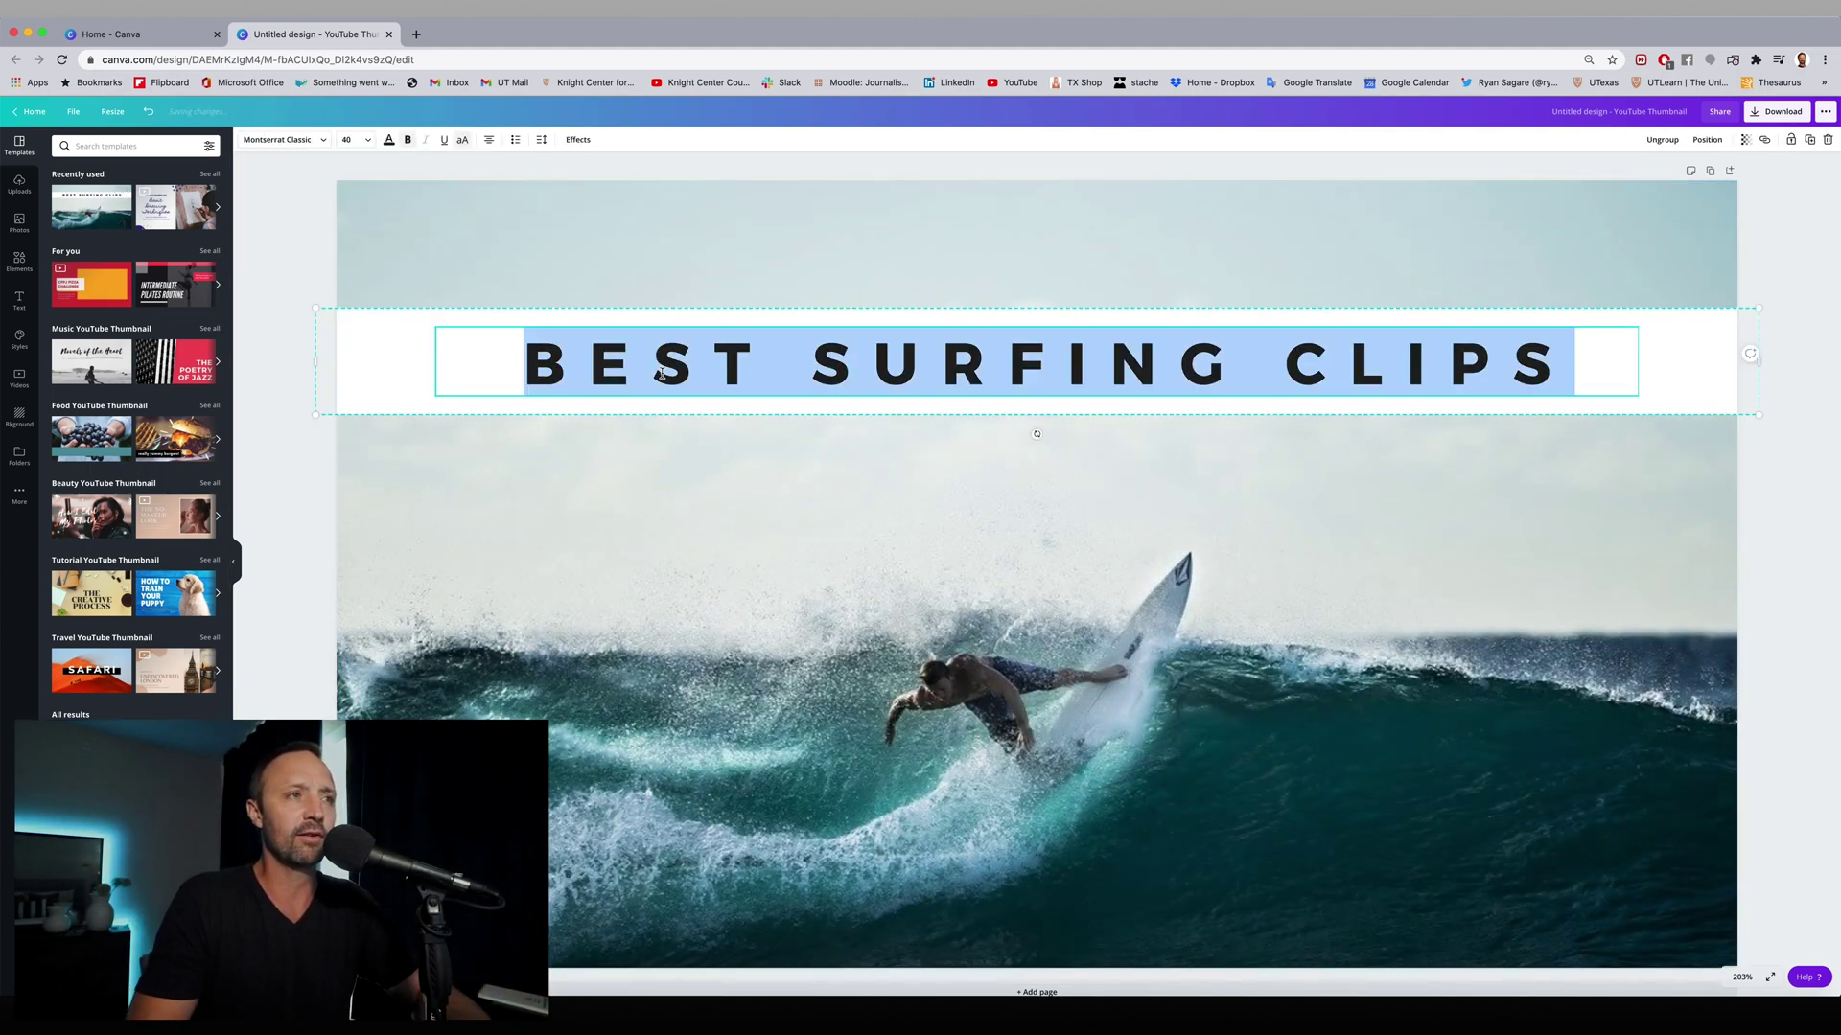
click(372, 285)
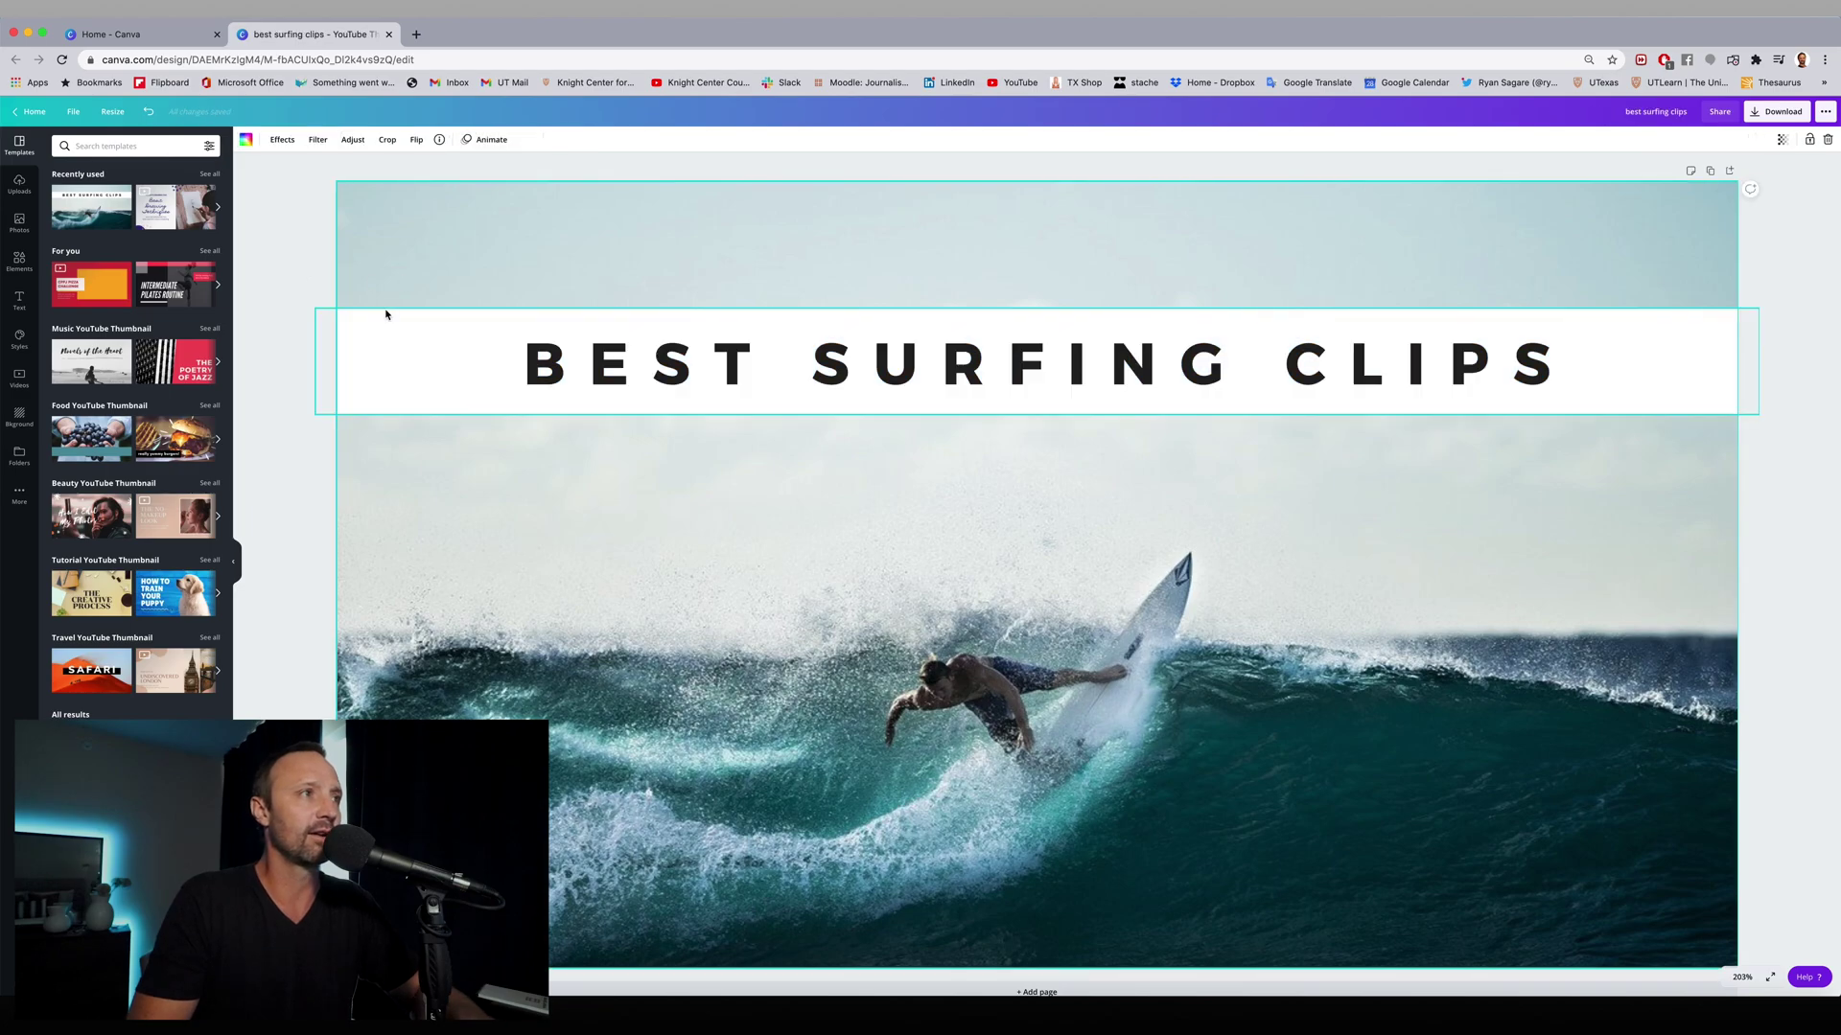
right_click(585, 378)
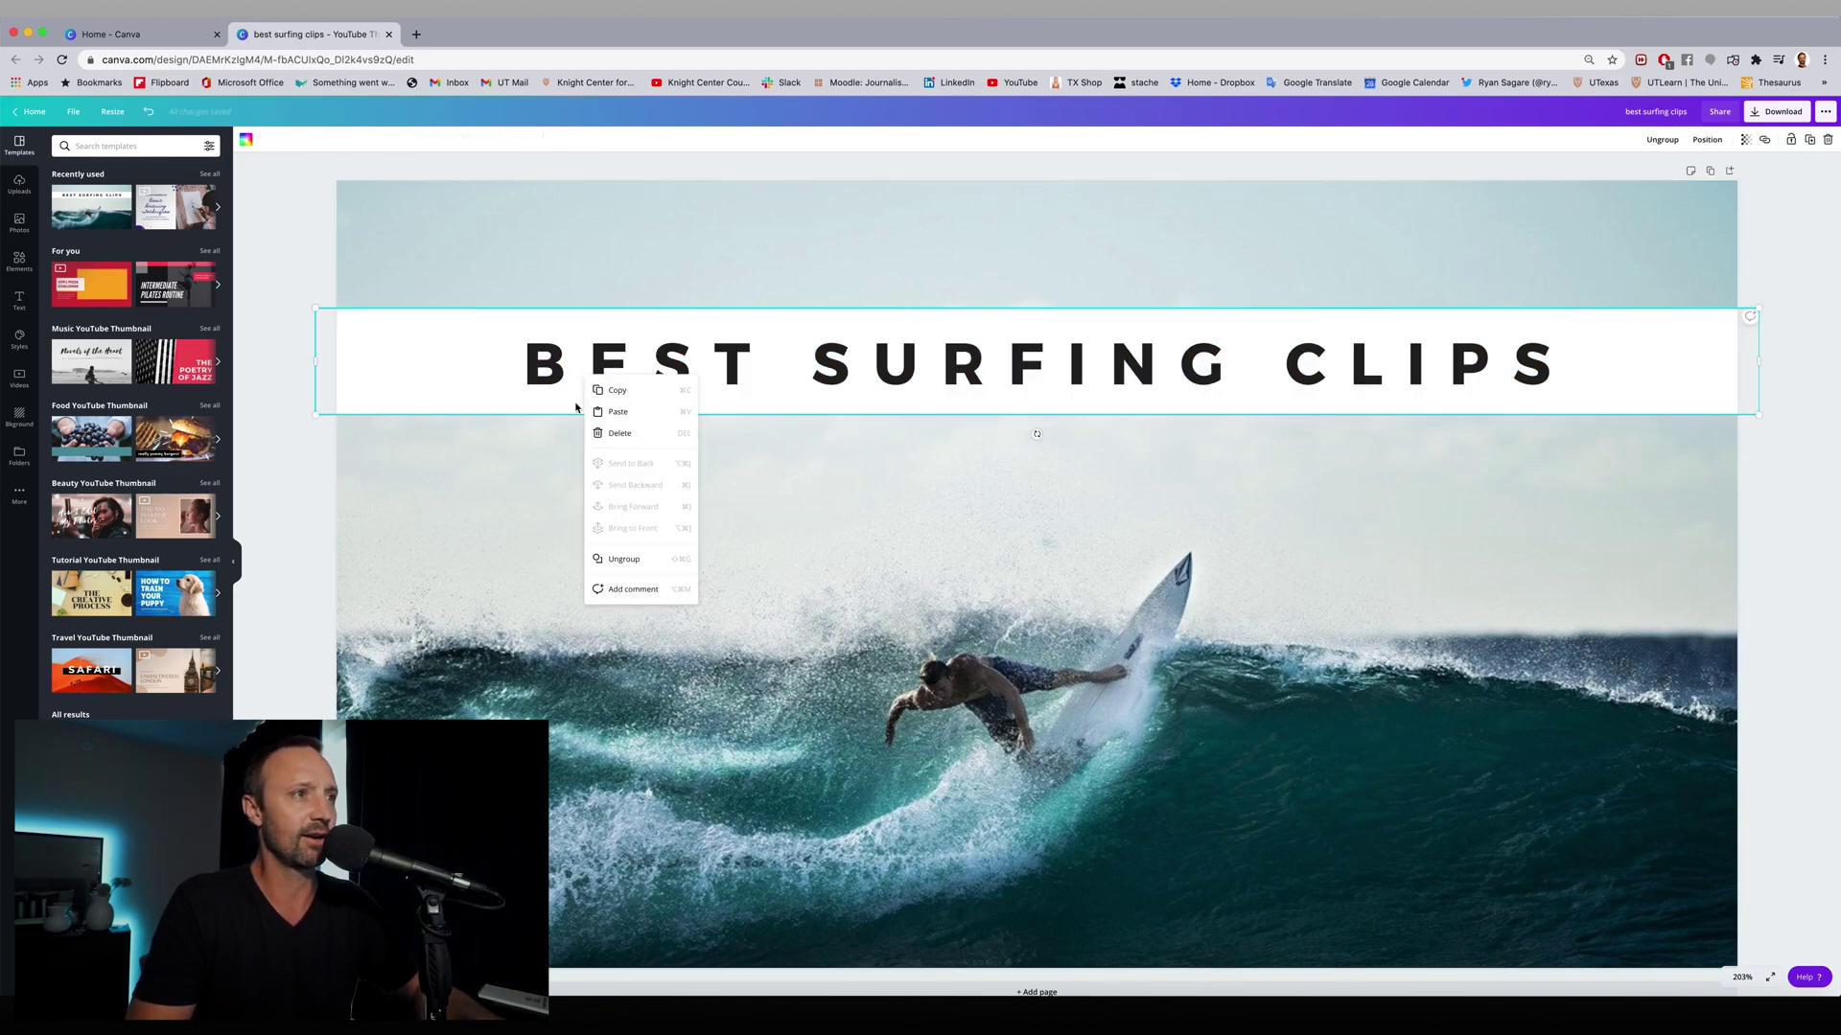
click(634, 562)
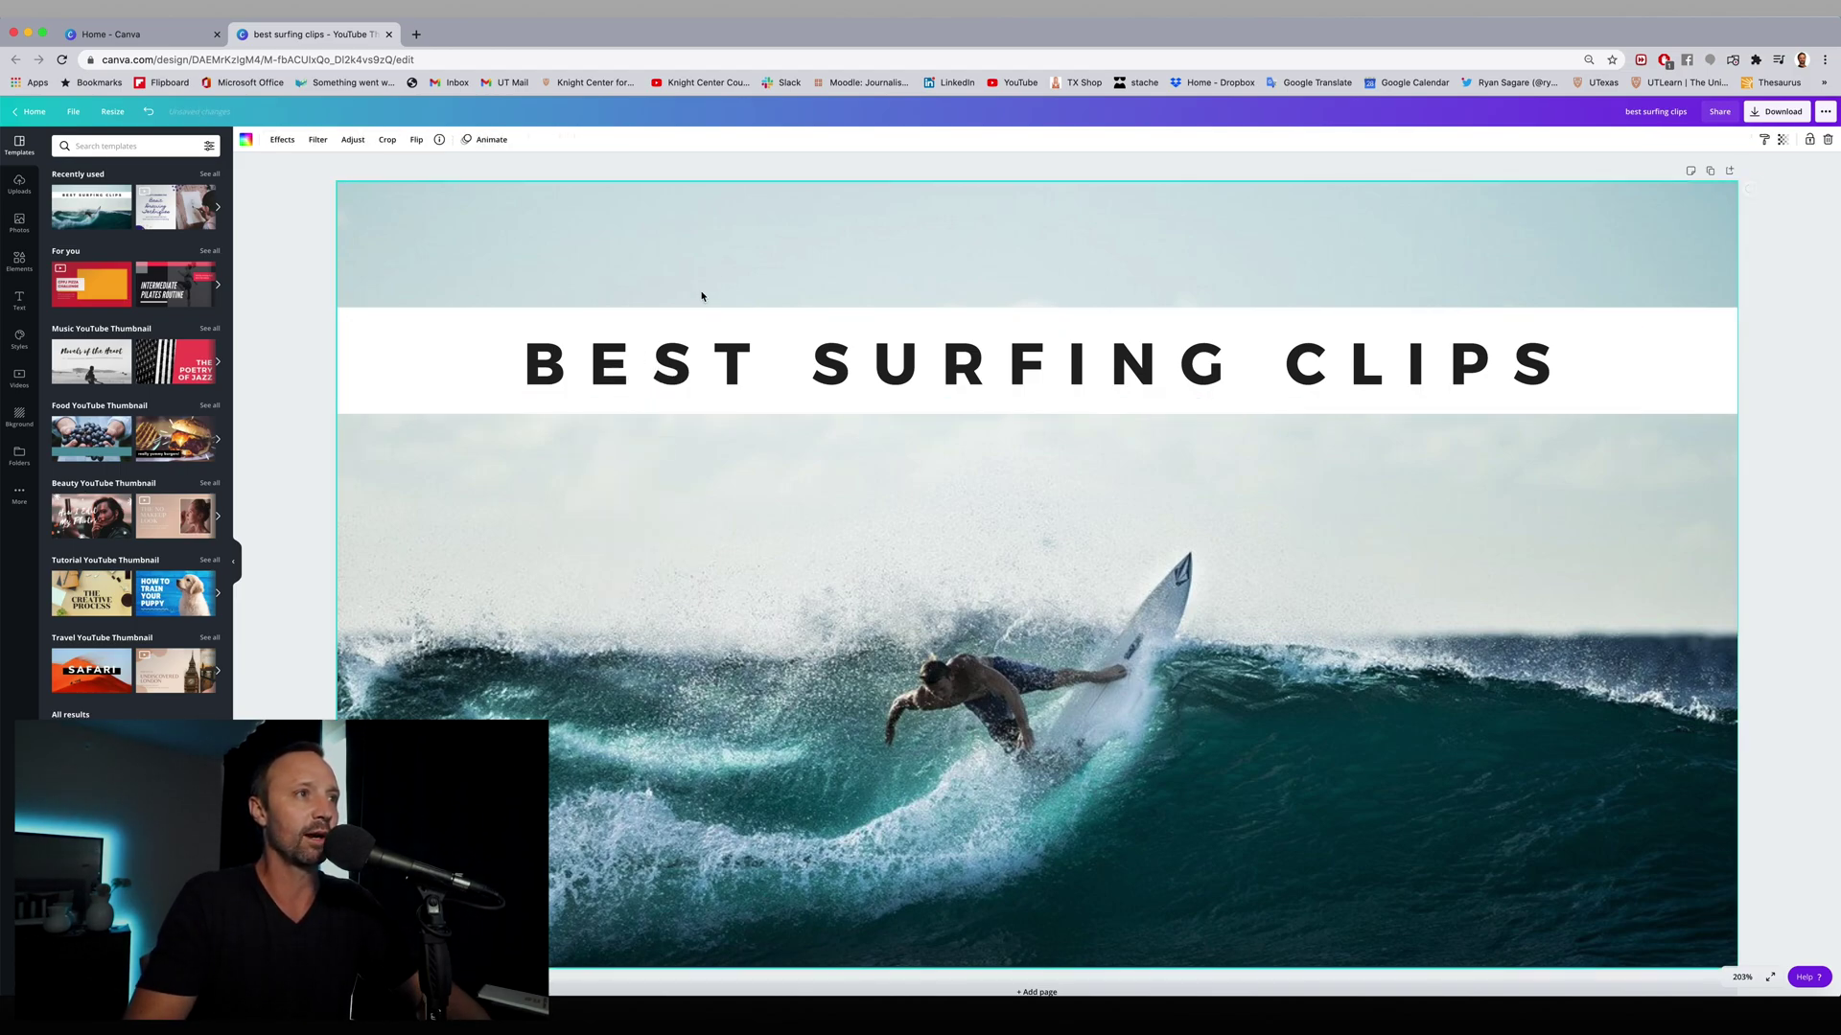
Step: Replace the template's title text with "HOW TO RESIZE PHOTOS FOR SOCIAL MEDIA USING CANVA"
click(685, 364)
click(686, 364)
text(HO)
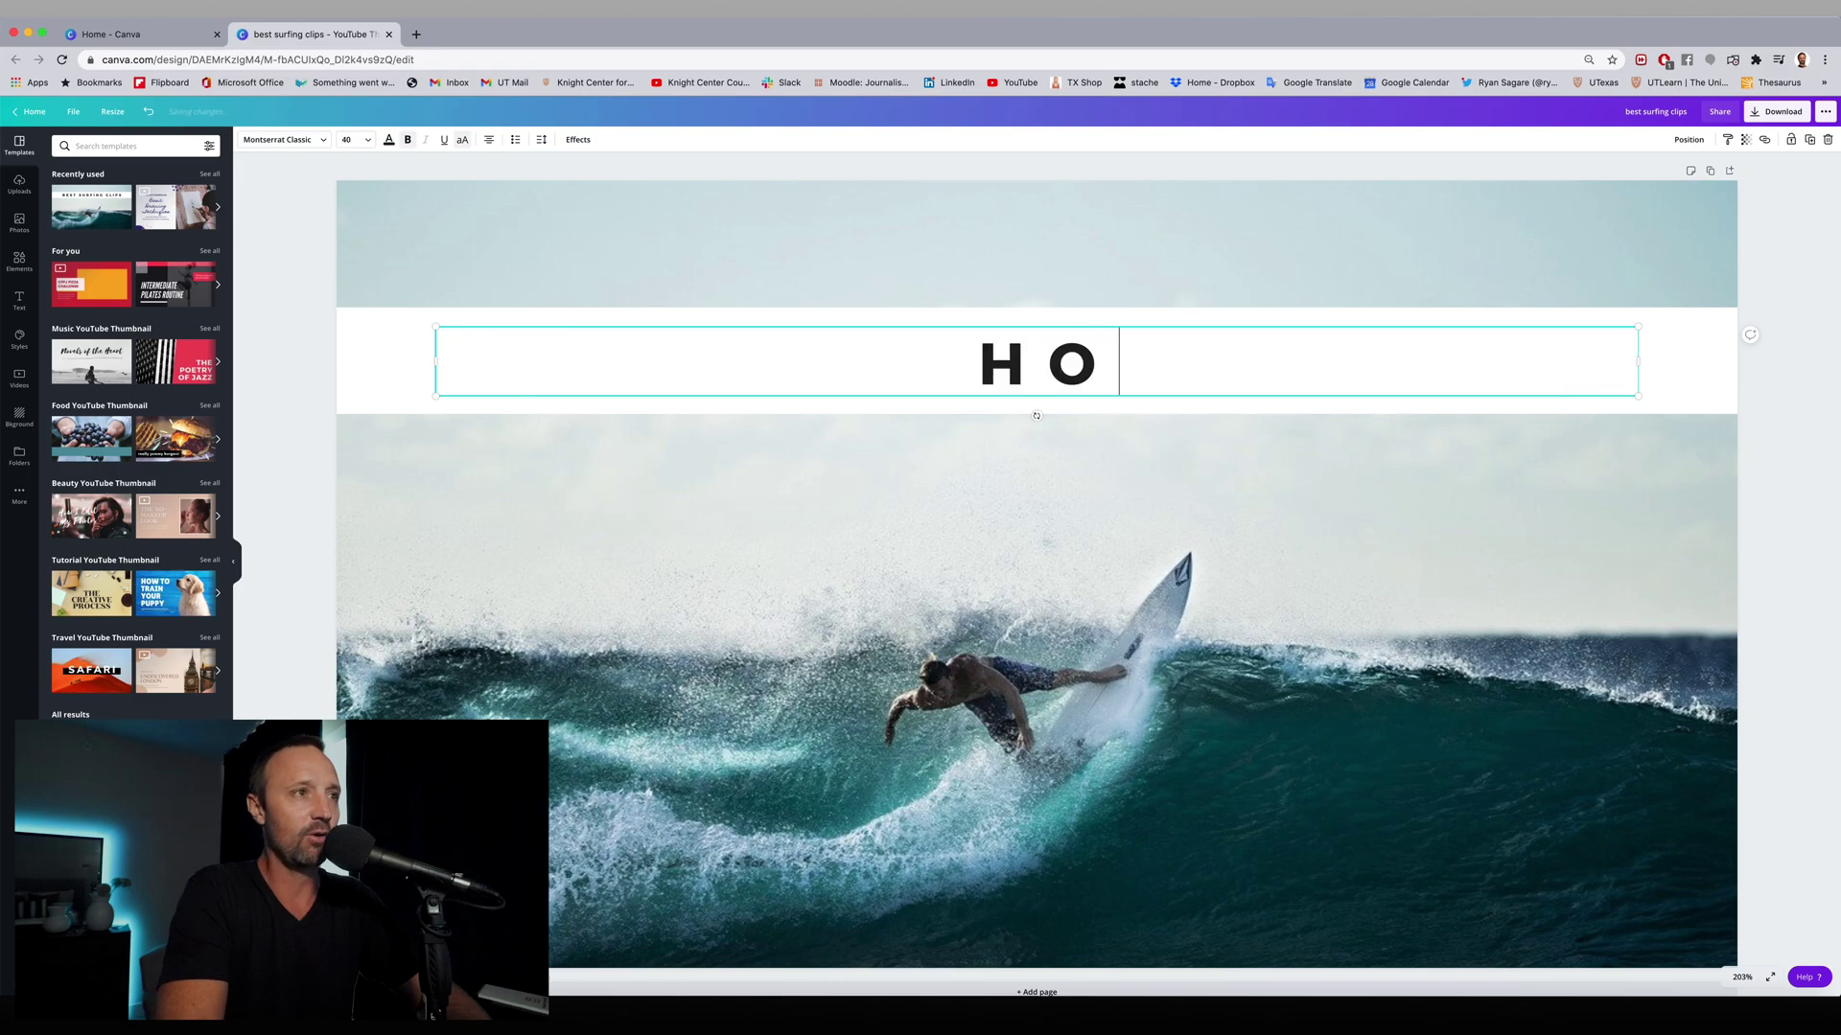
text(W TO RESIZE )
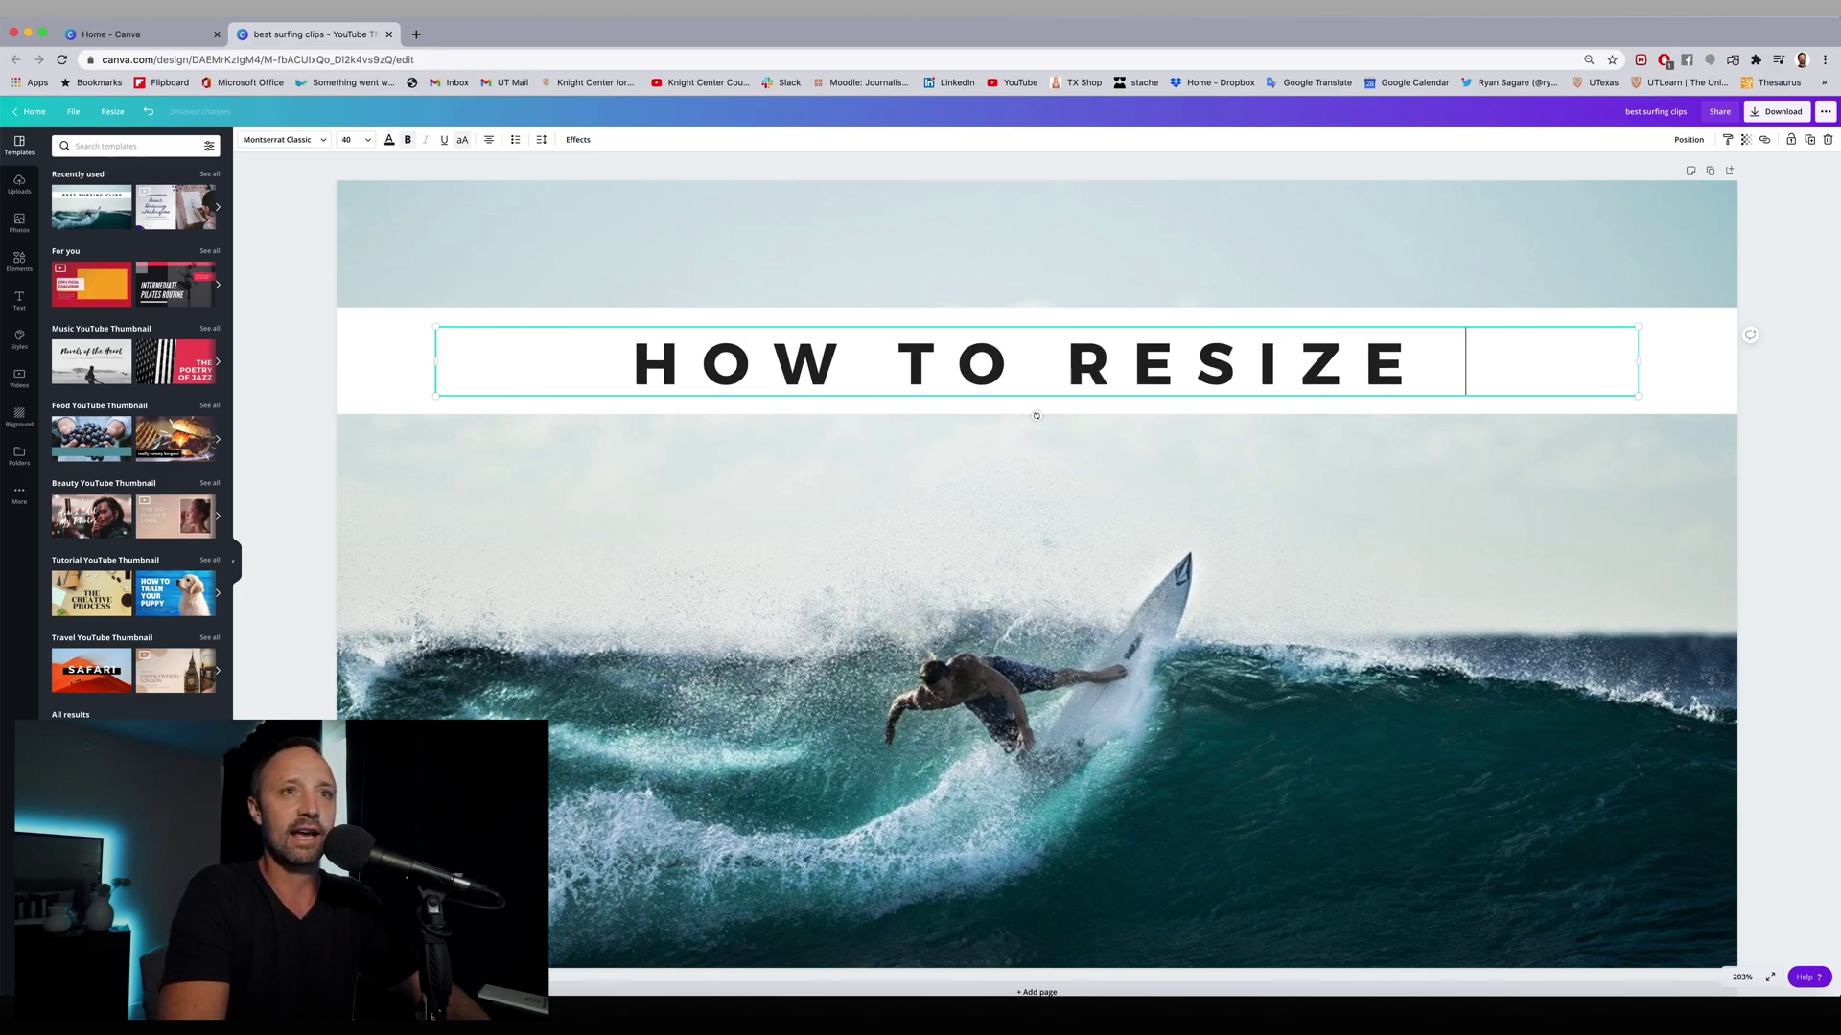
text(PHOTOS FOR SOCIAL )
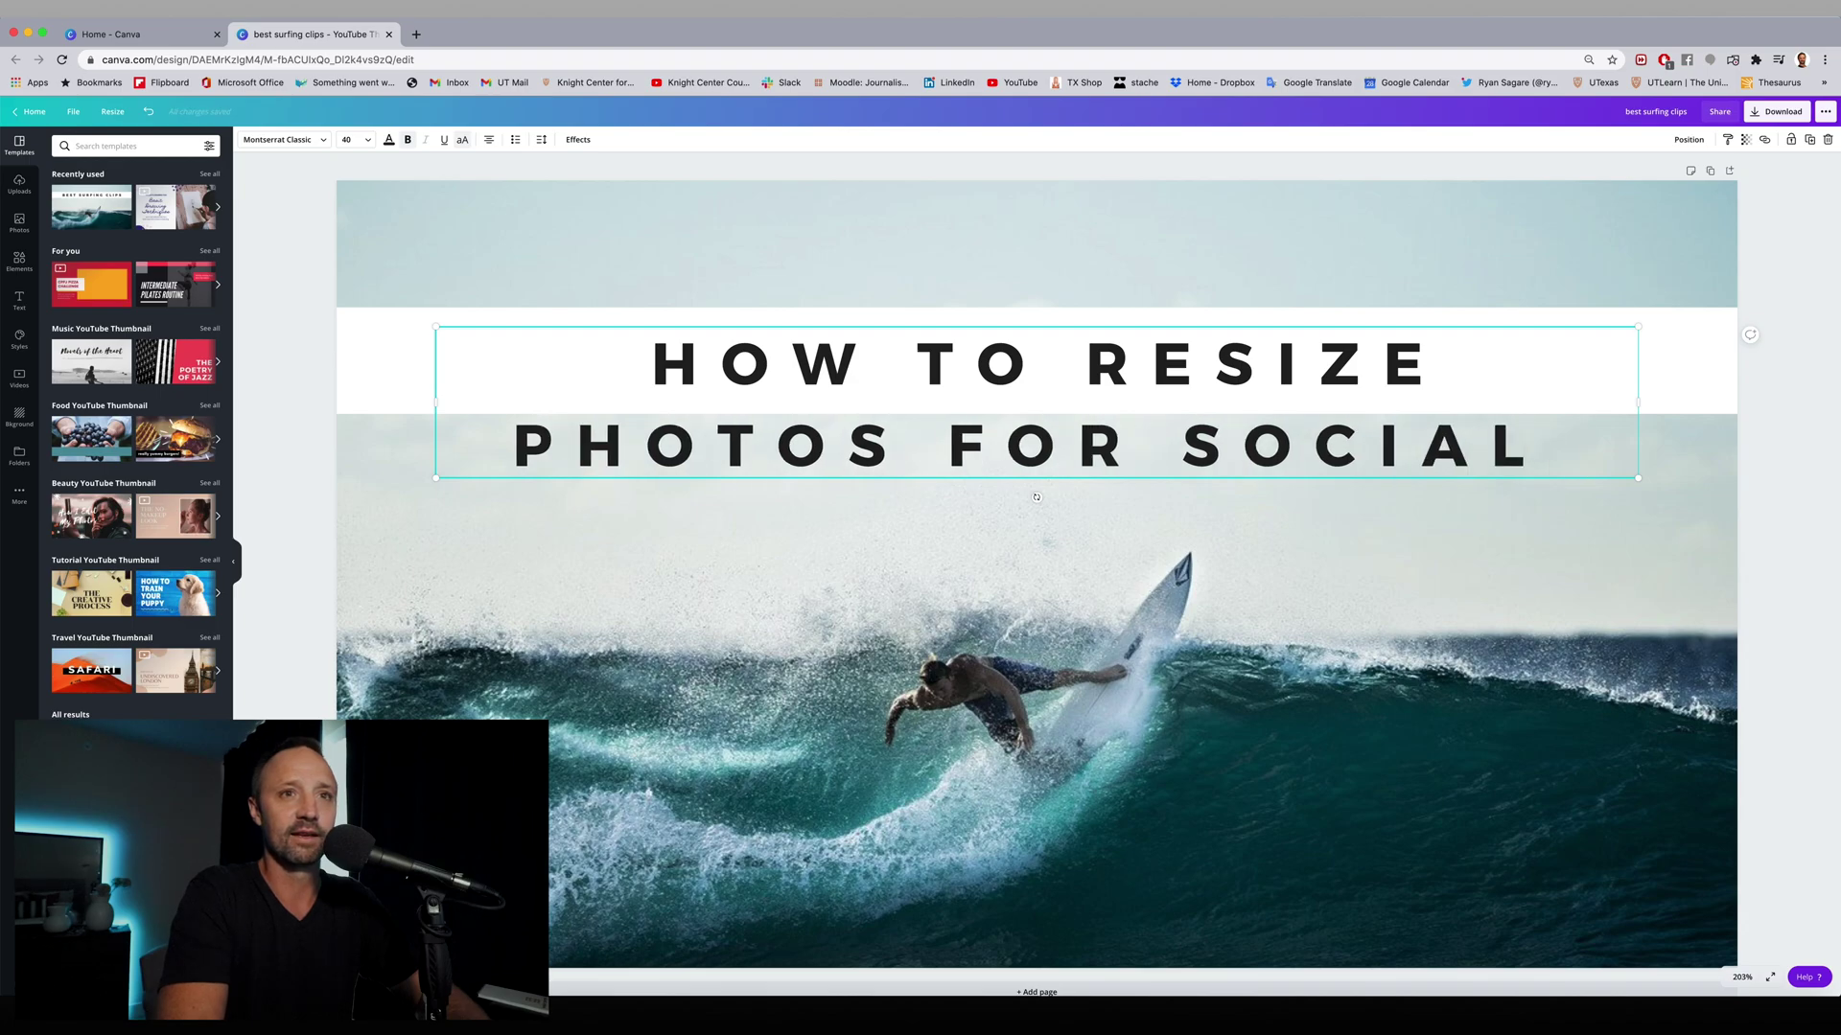
text(MEDIA)
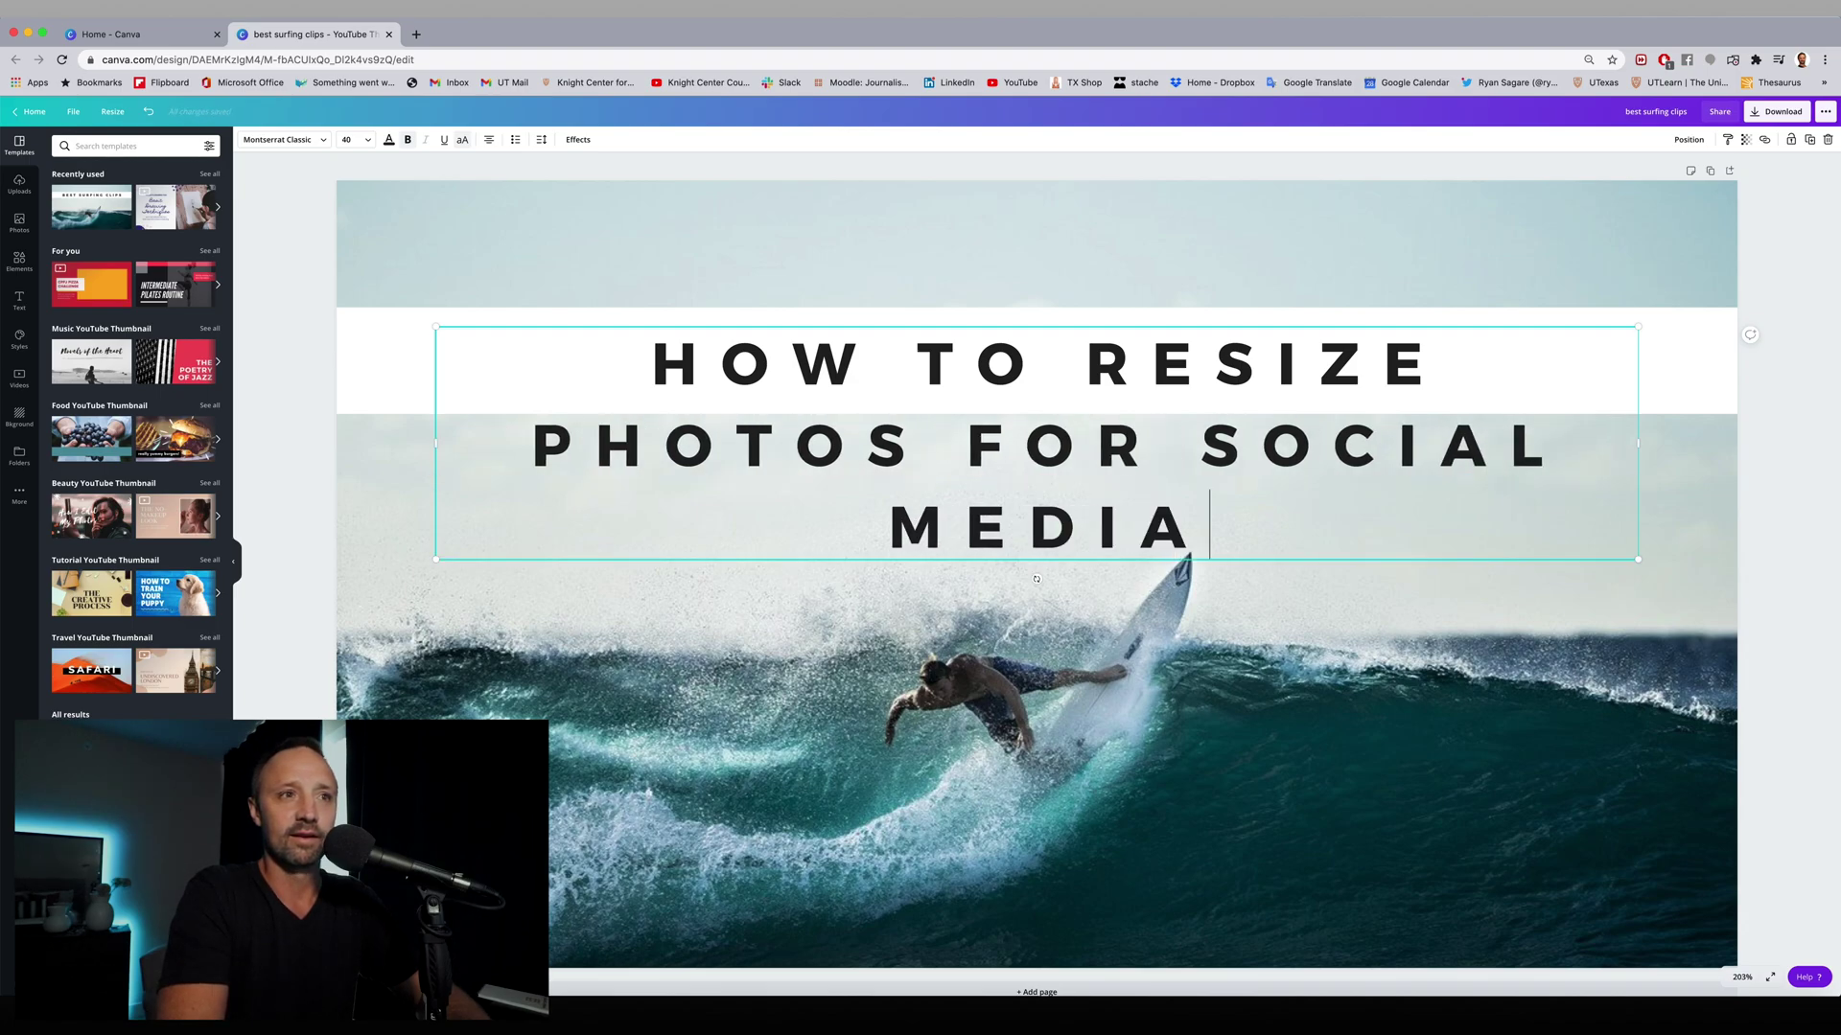
text( USING CANVA)
Step: Set the font size of the whole title to 32
drag(603, 352, 1661, 520)
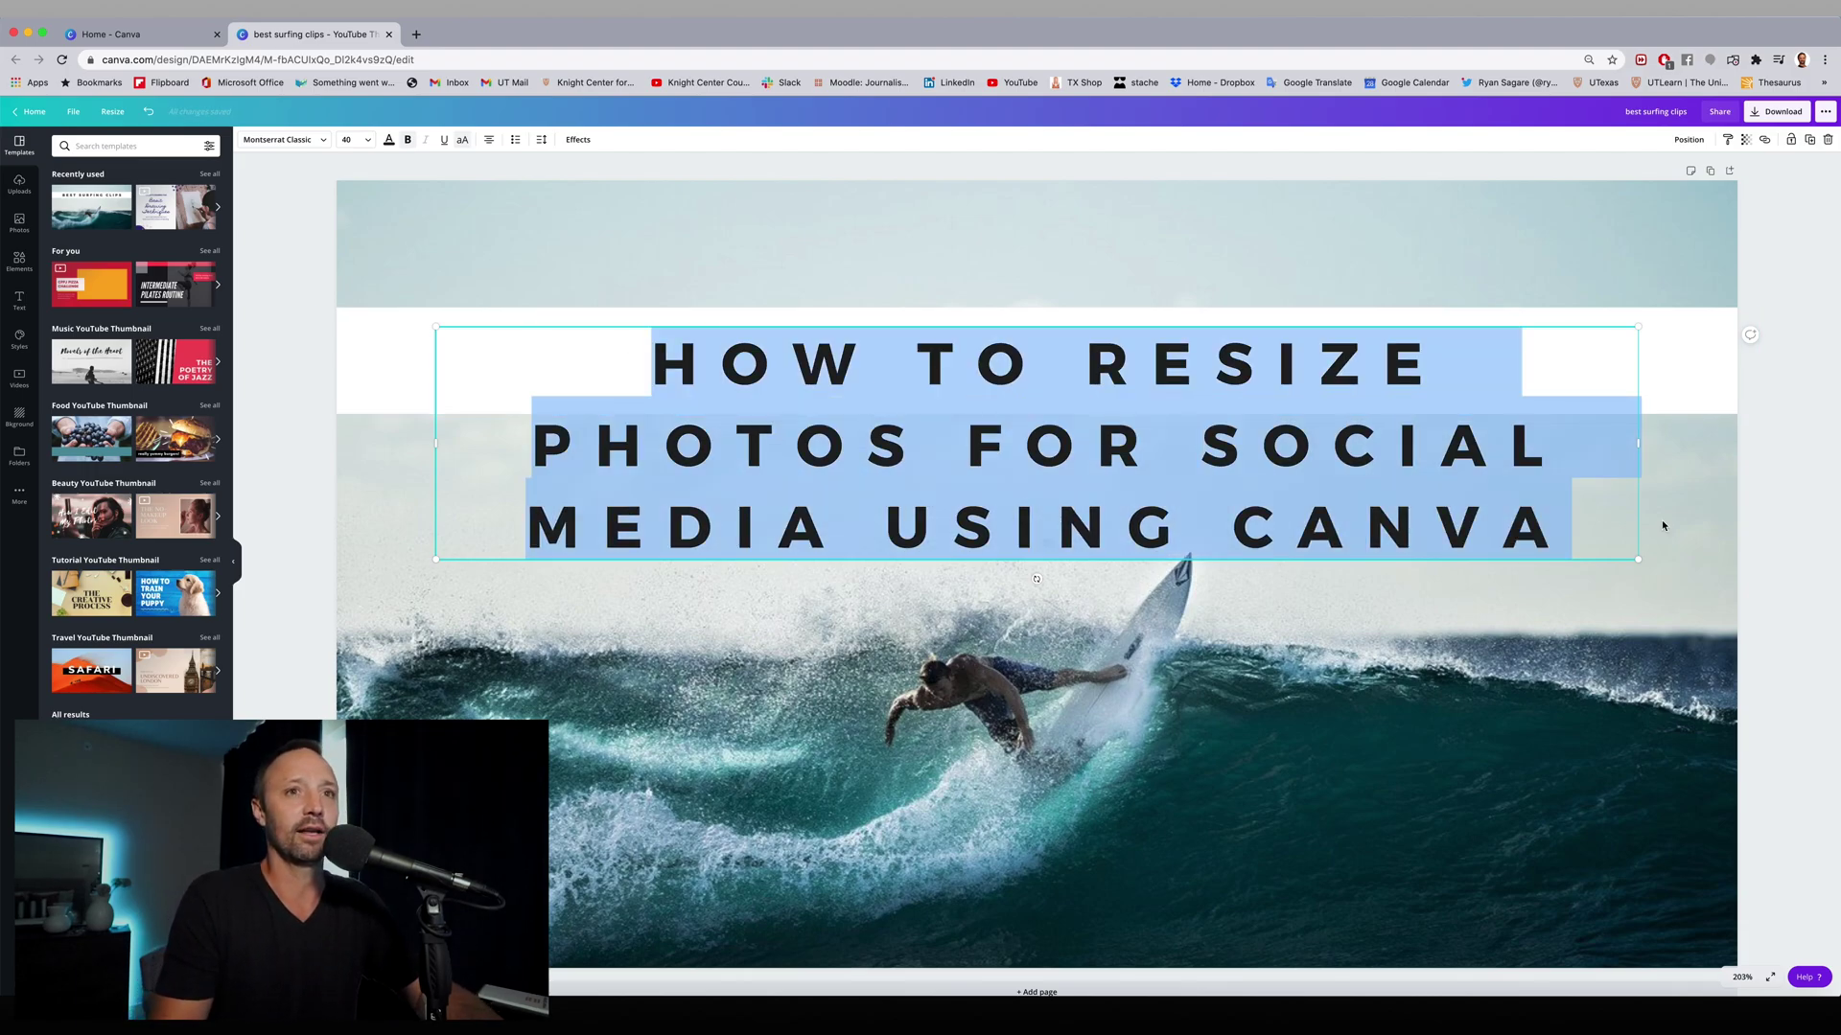
click(371, 142)
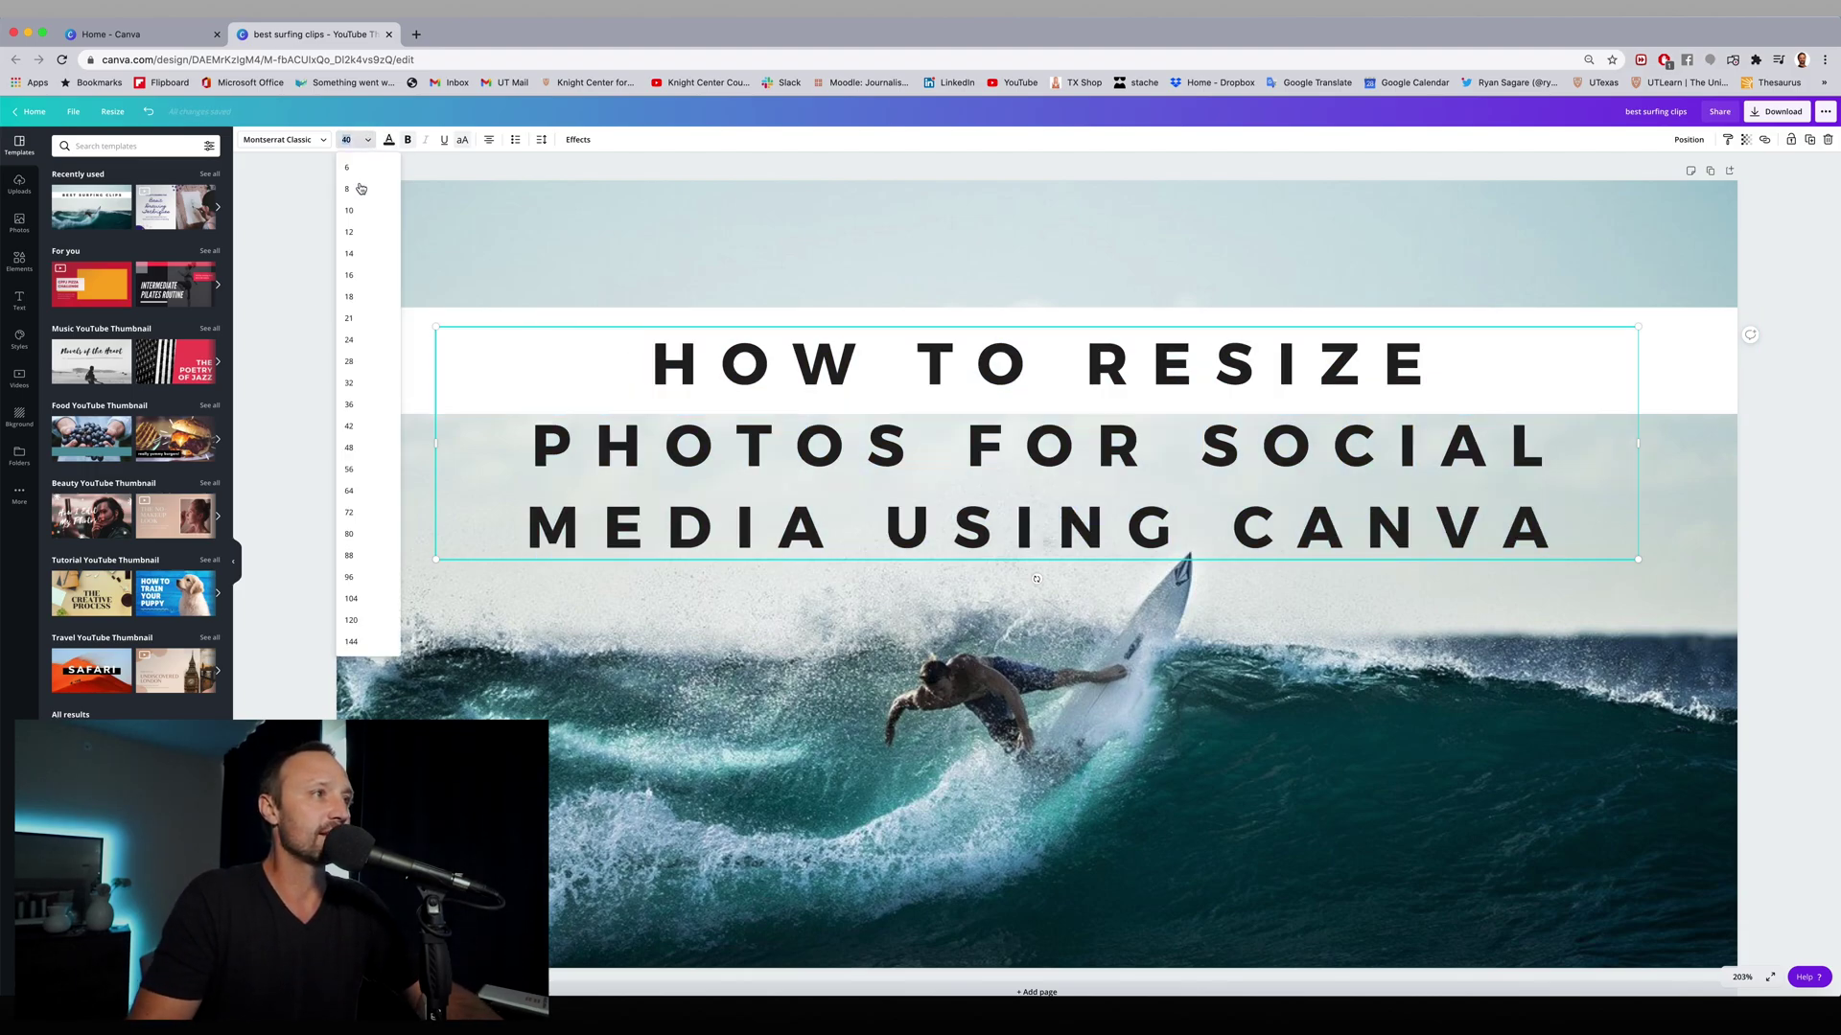
click(350, 384)
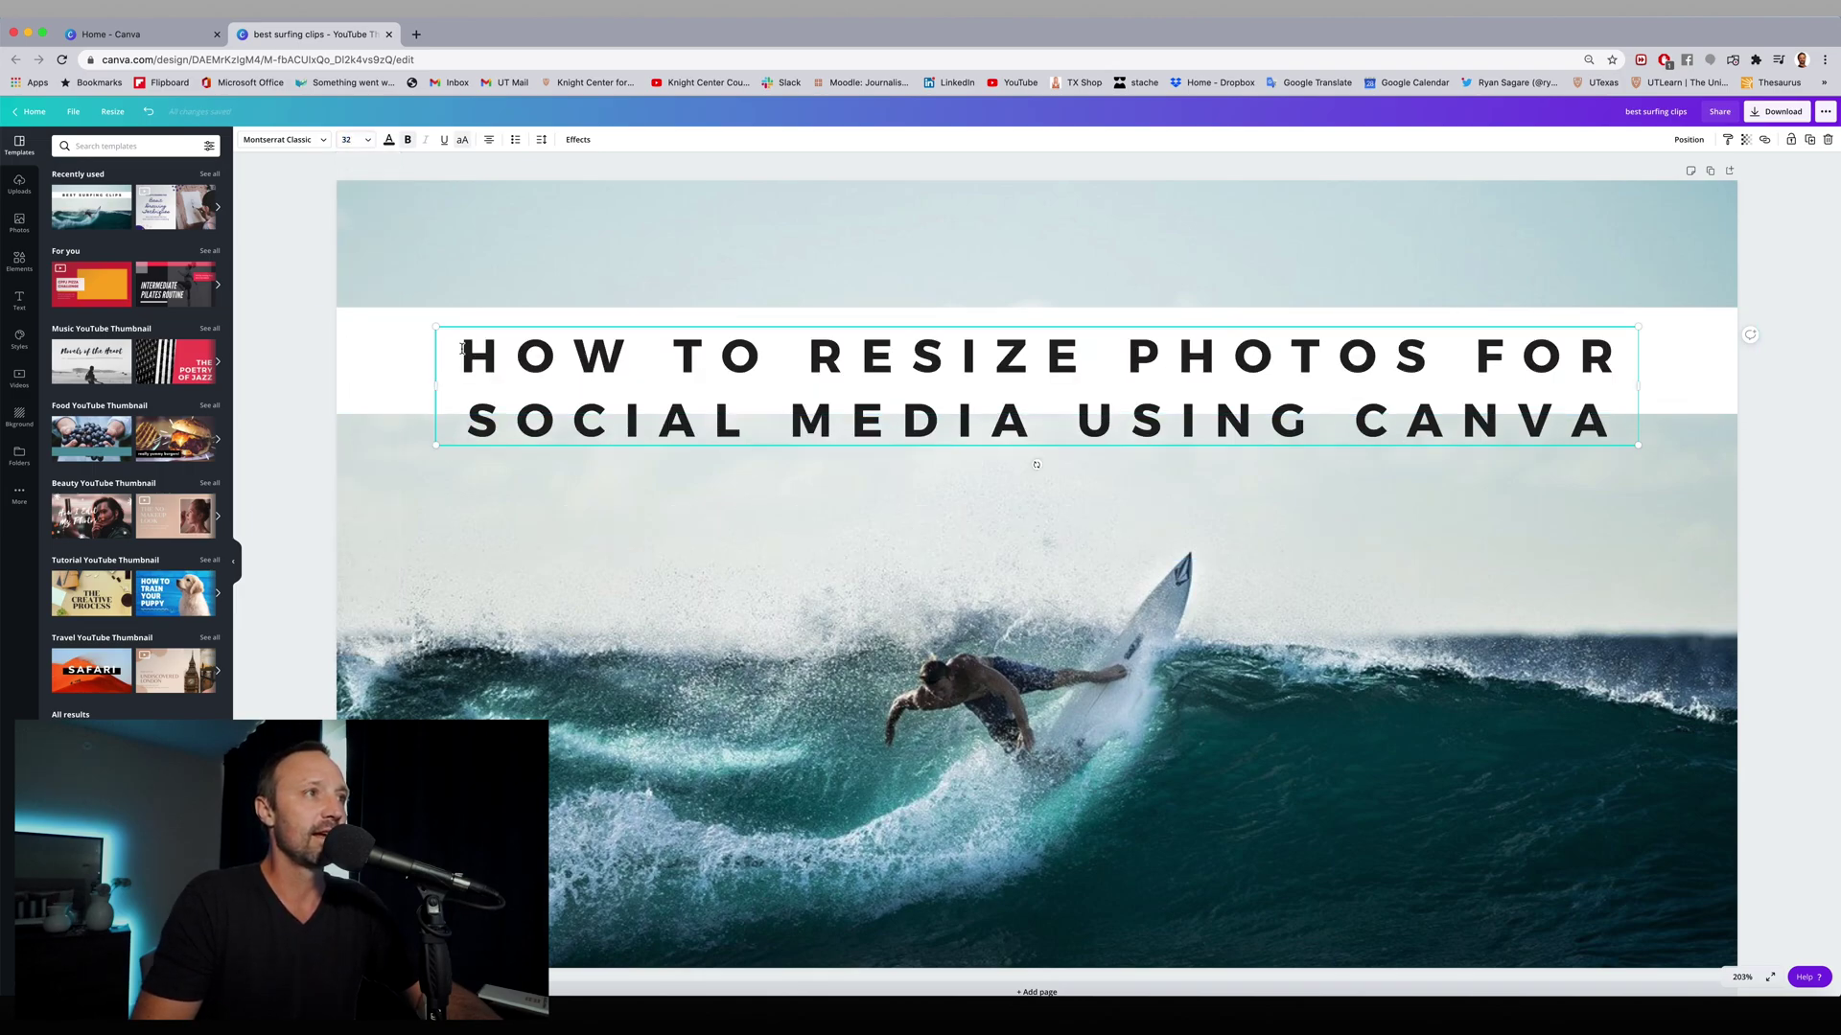
Step: Reduce the title's letter spacing slightly so the characters sit closer together
drag(462, 349, 1620, 427)
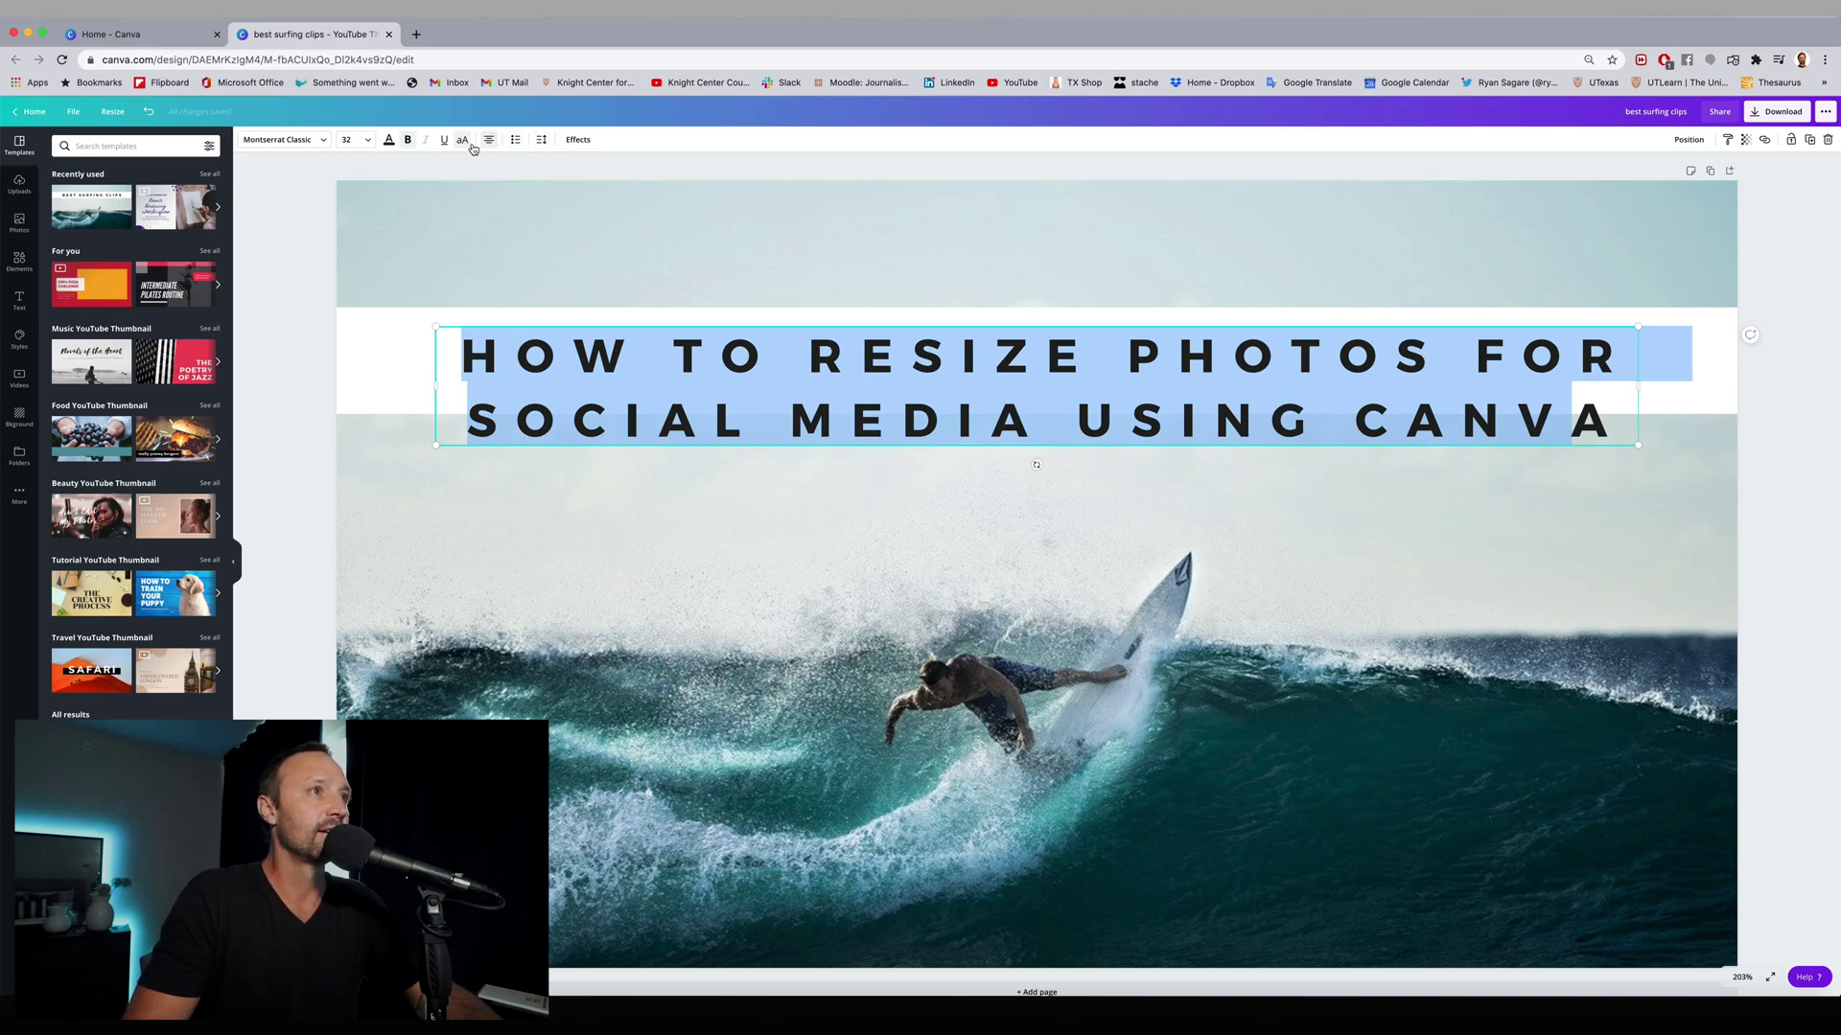
click(540, 141)
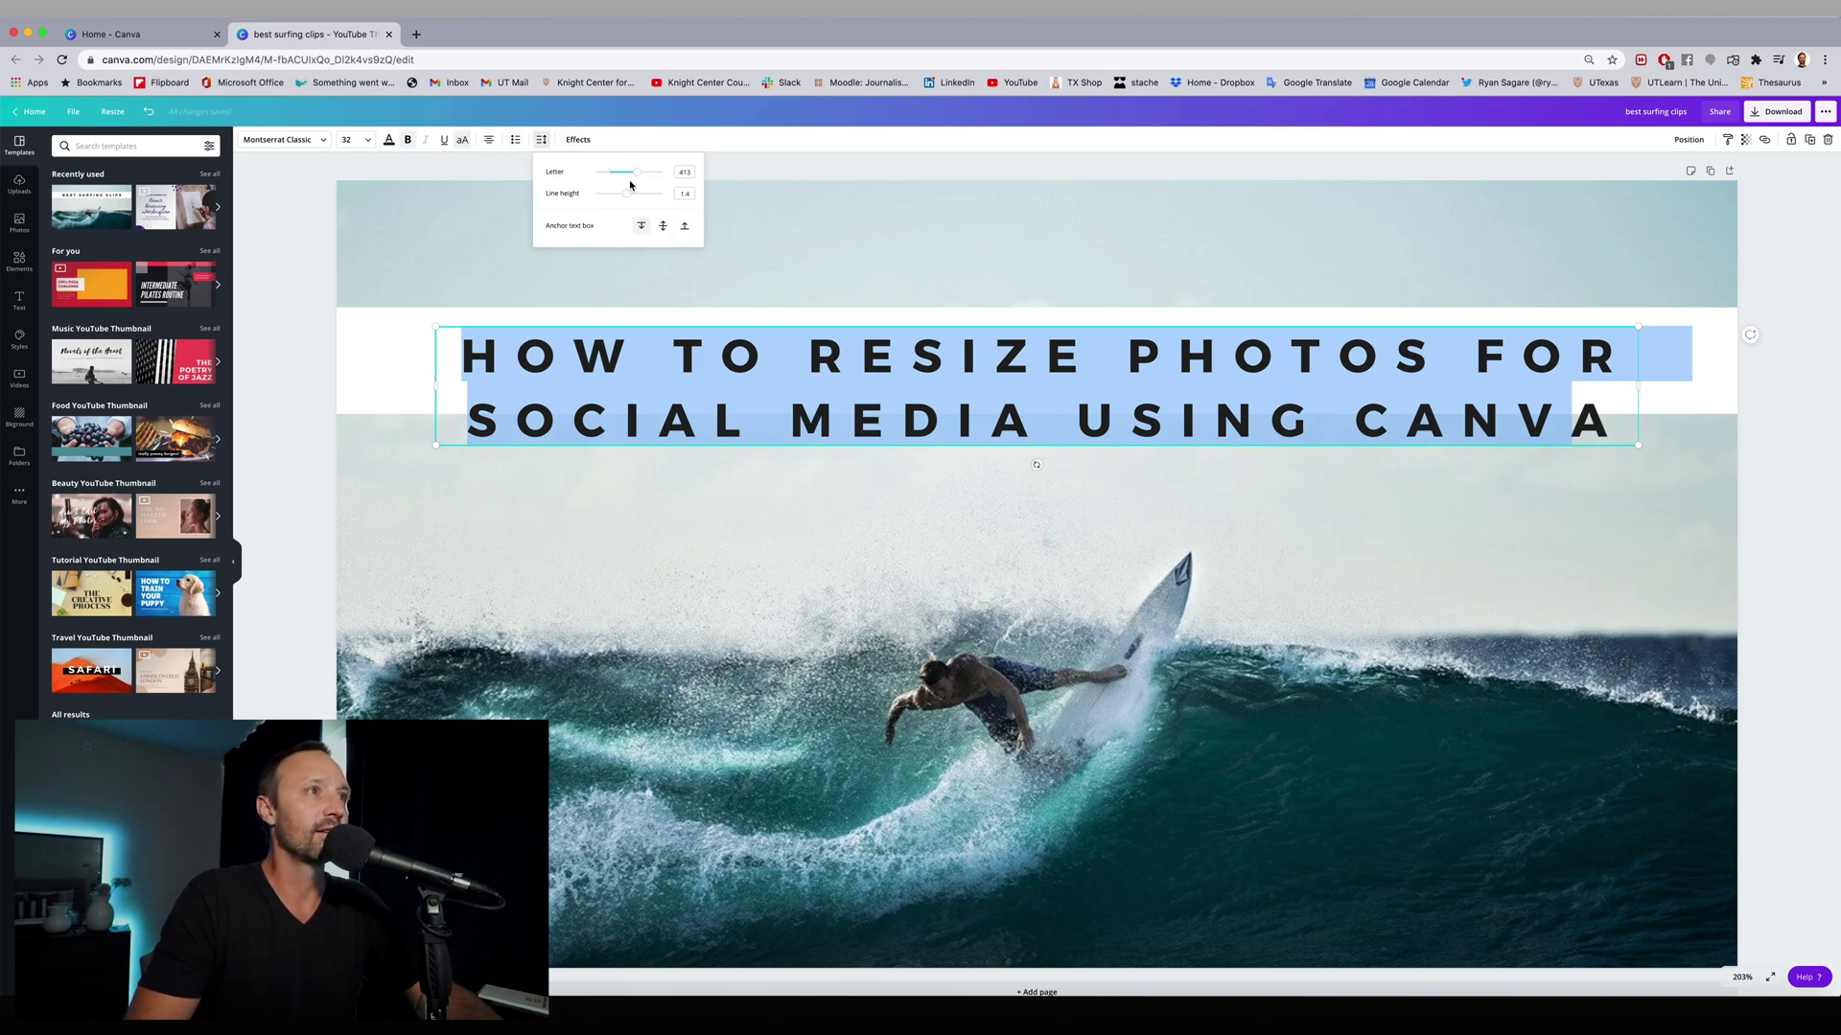
drag(629, 177, 632, 177)
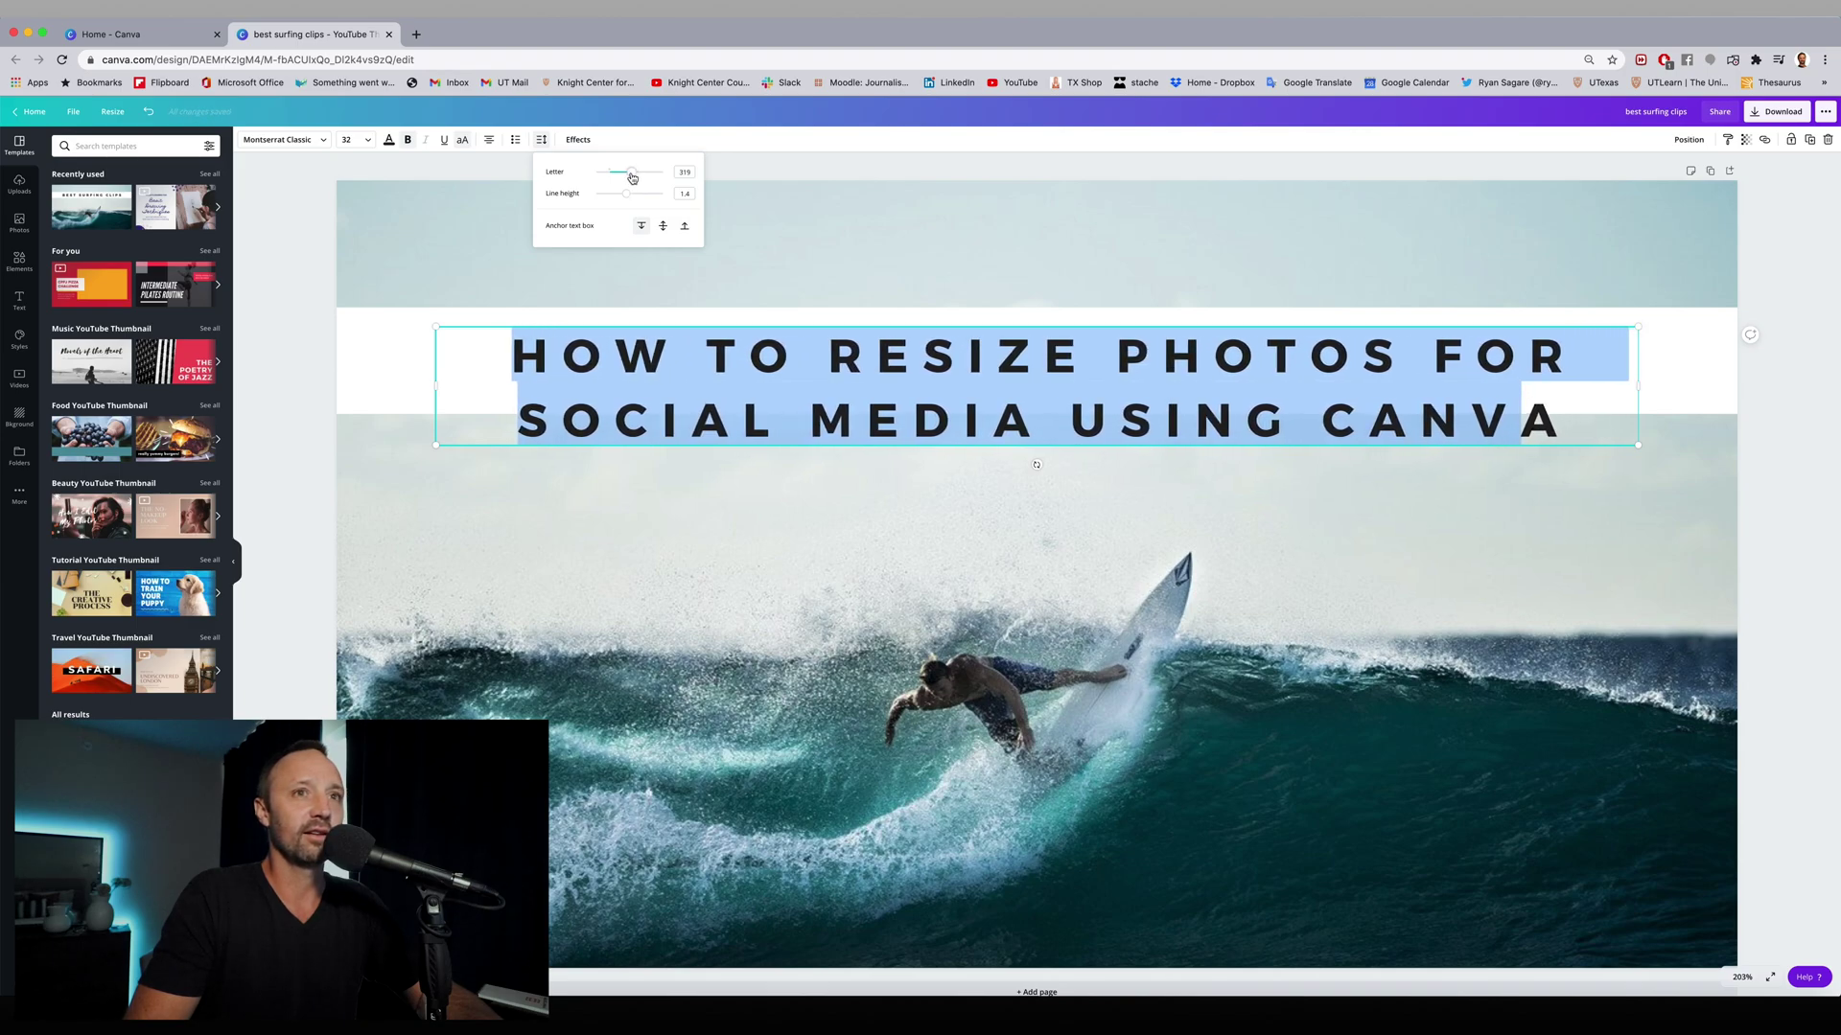
Step: Try the title at font size 42, settle on 36, and deselect the text
click(363, 144)
click(354, 426)
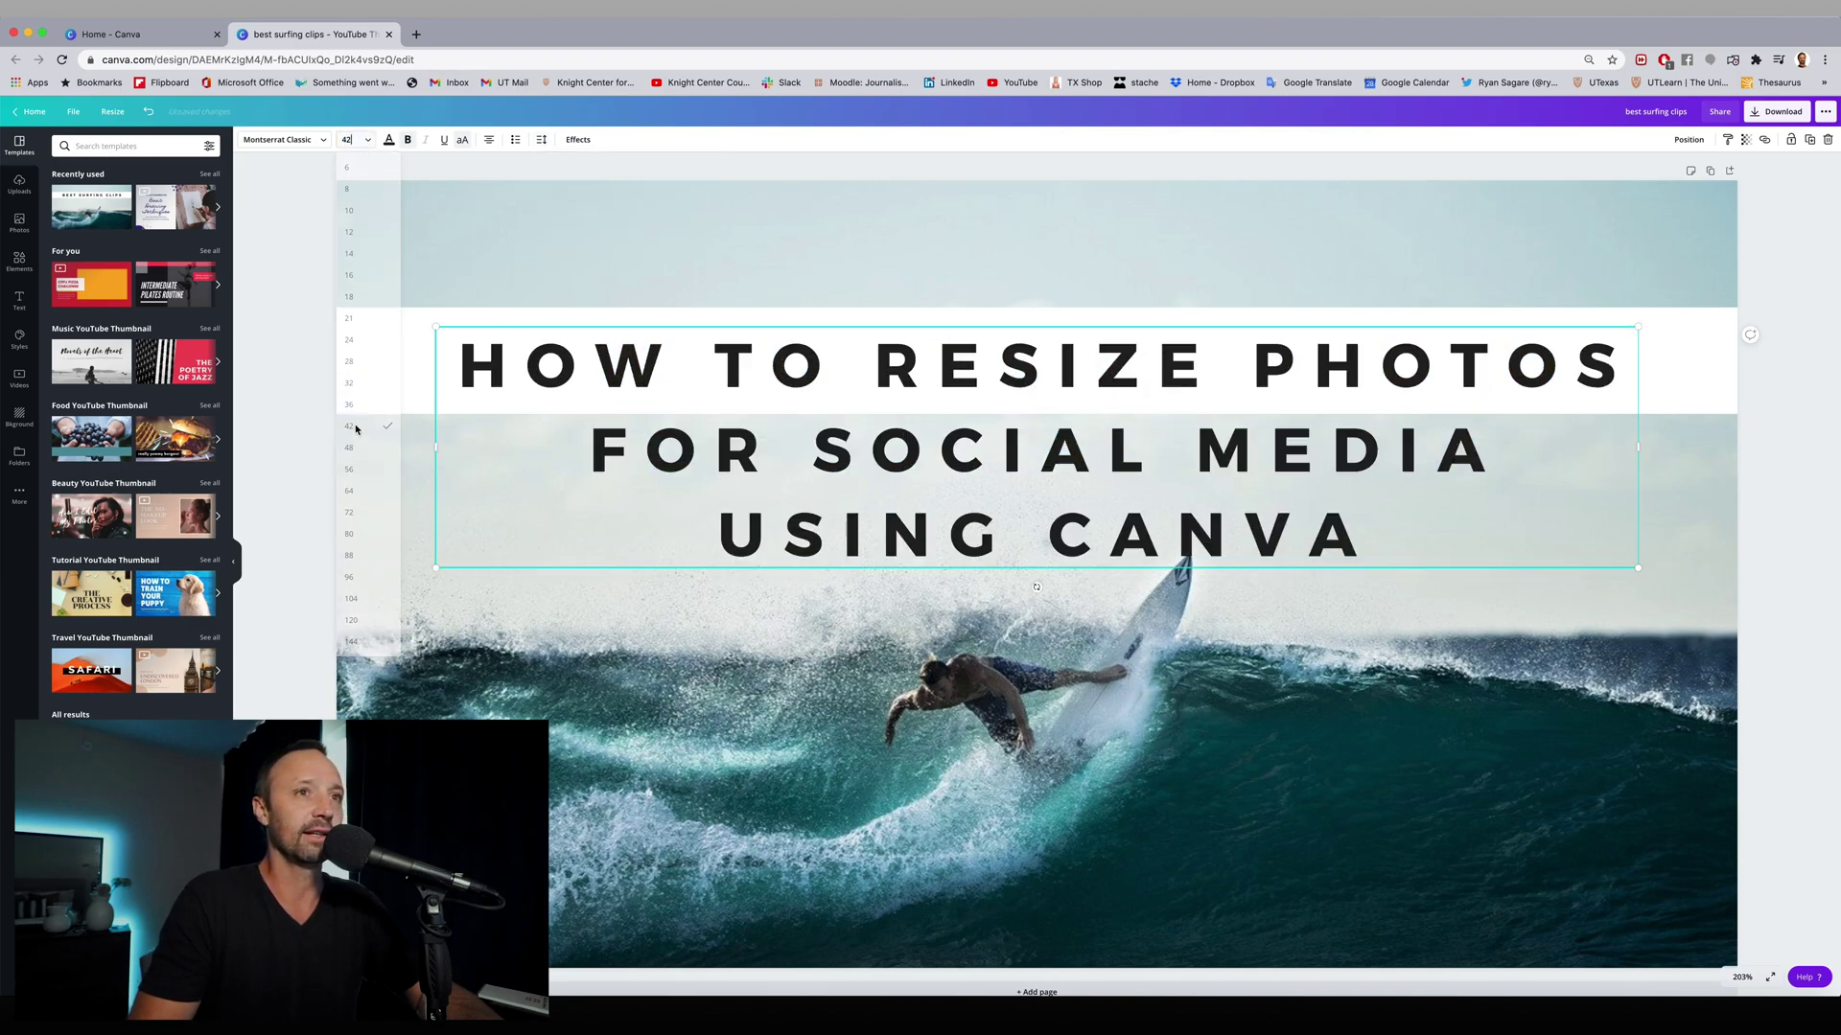
click(366, 145)
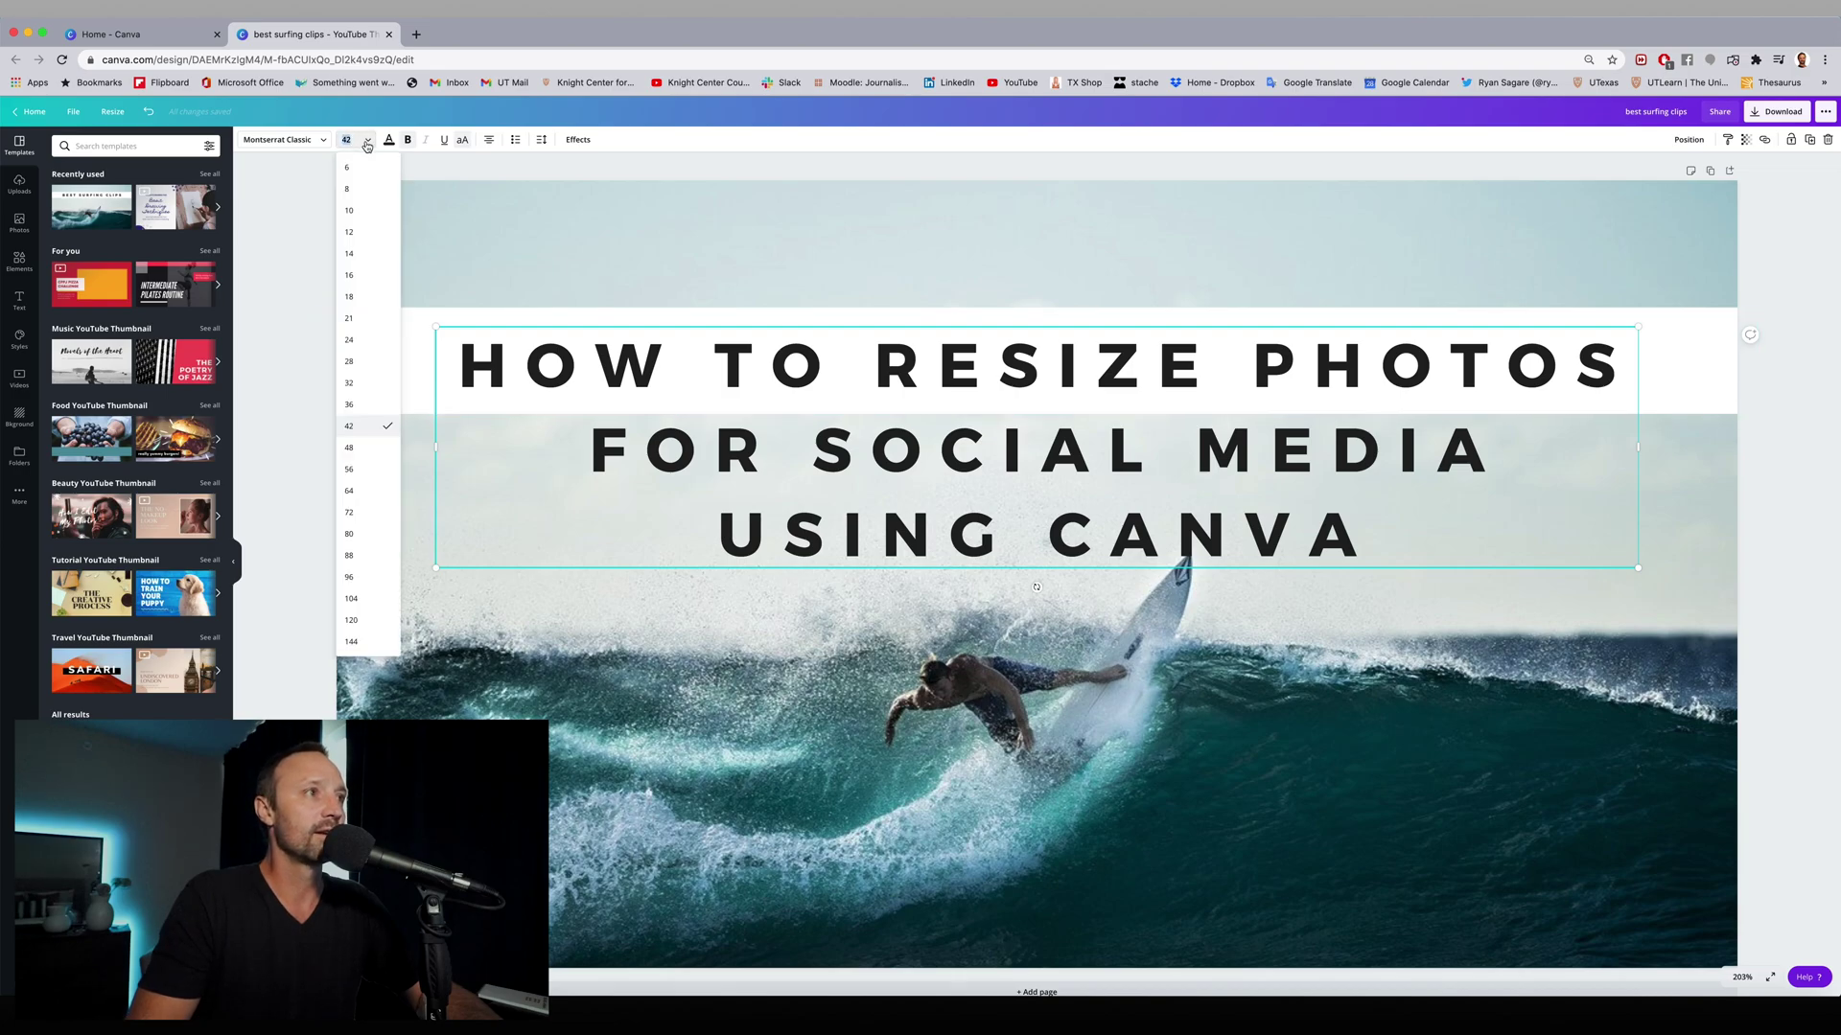
click(357, 403)
click(743, 241)
Step: Stretch the white banner downward so it extends behind both lines of the title
click(436, 355)
drag(1037, 416, 1035, 473)
click(1476, 656)
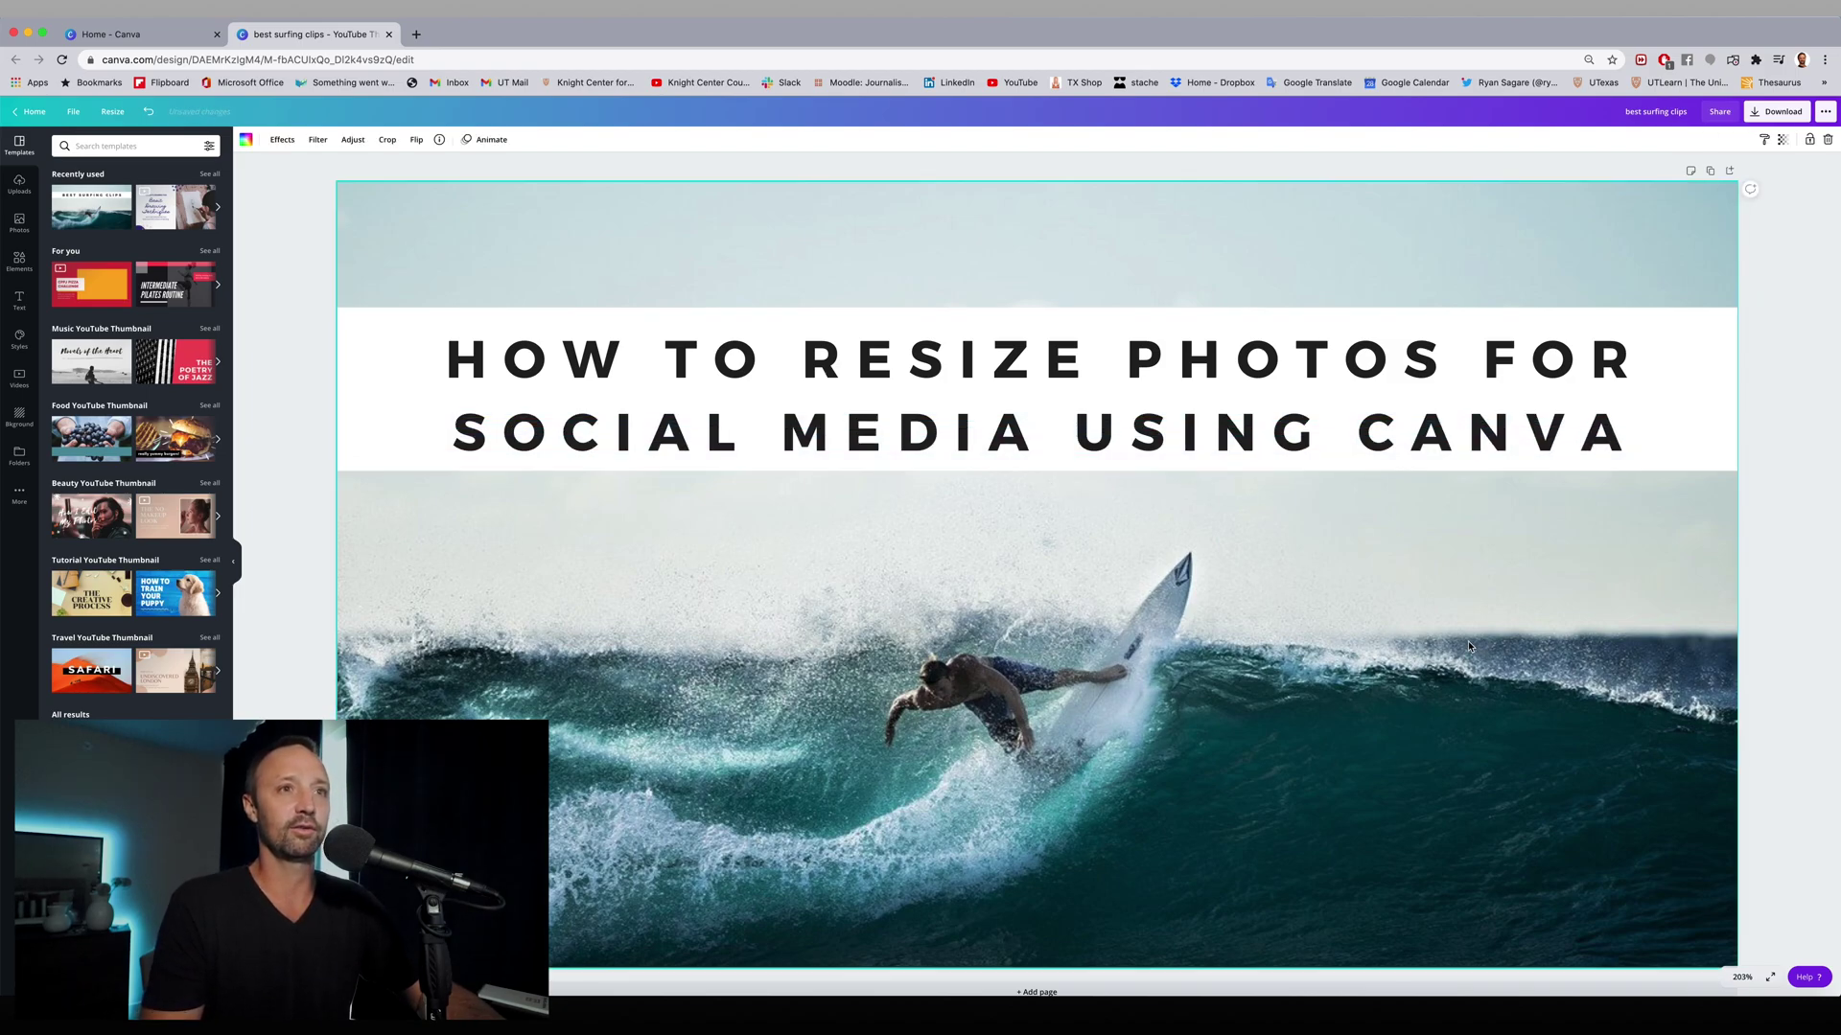
Step: Delete the surfer photo from the thumbnail's background
click(1684, 441)
key(Escape)
click(1539, 576)
key(Delete)
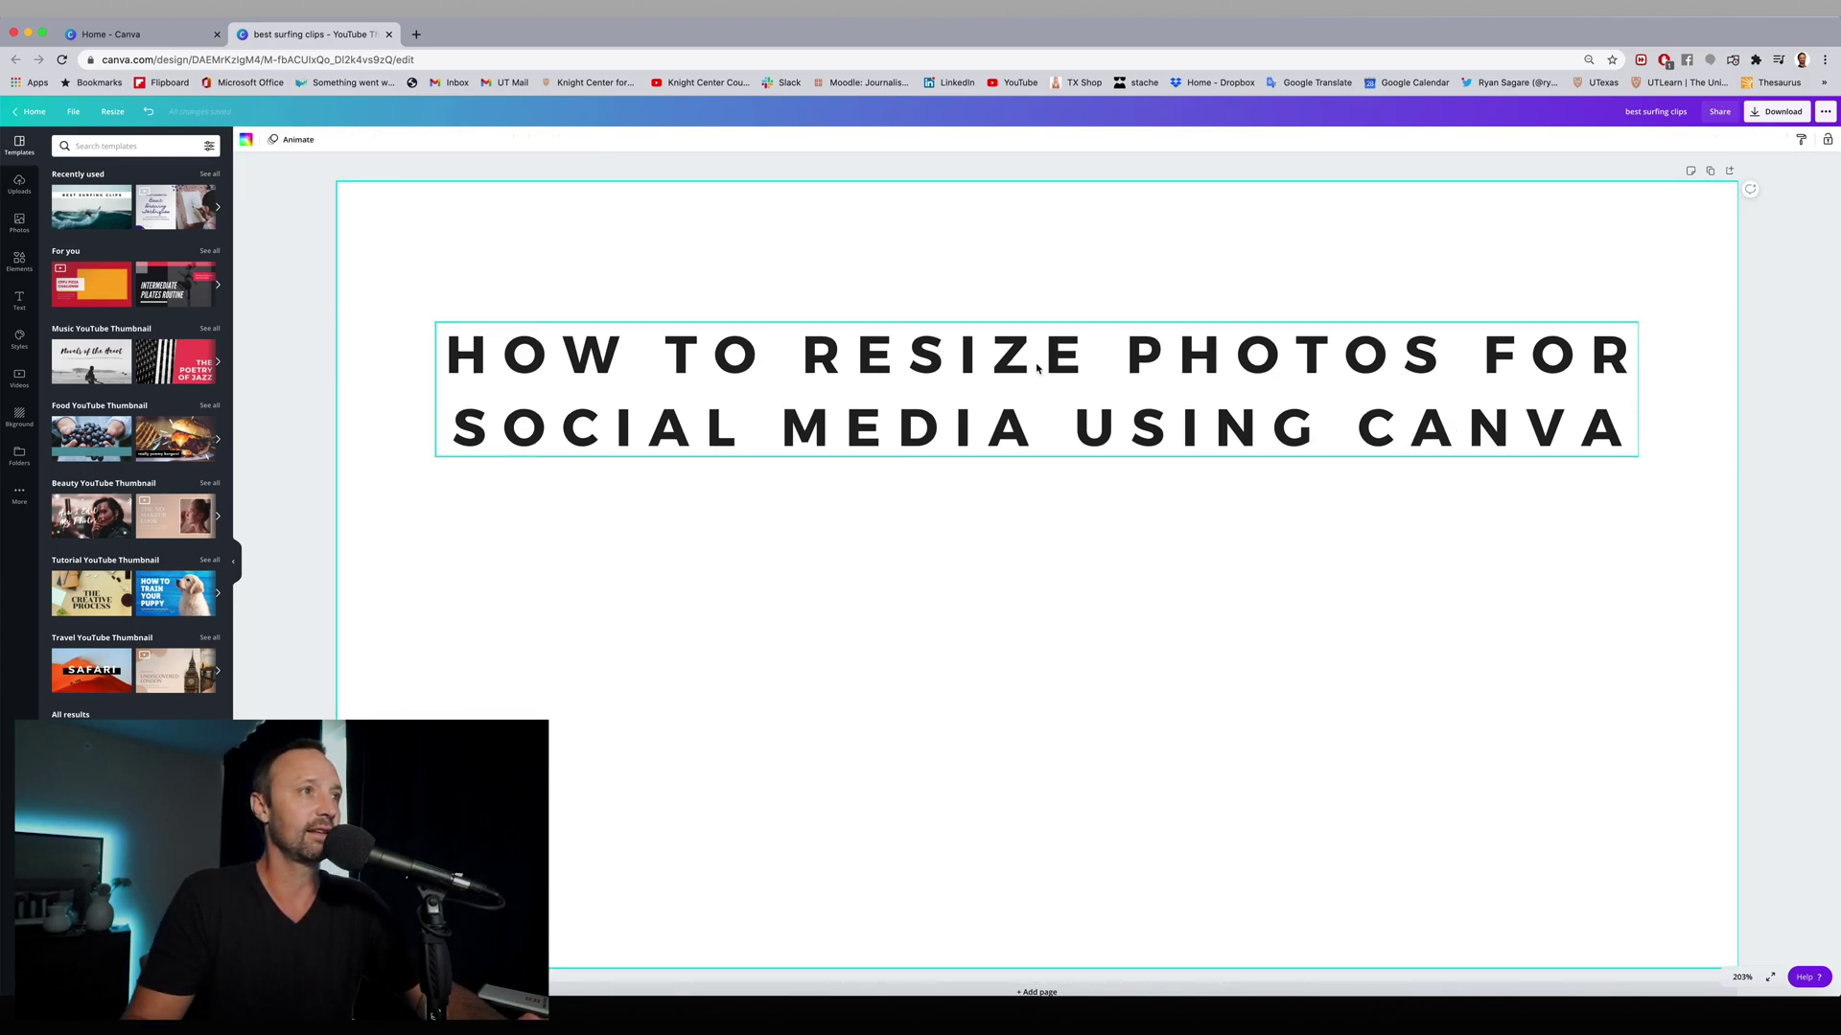
Step: Apply the light blue gradient from the recently used backgrounds to the thumbnail
click(19, 417)
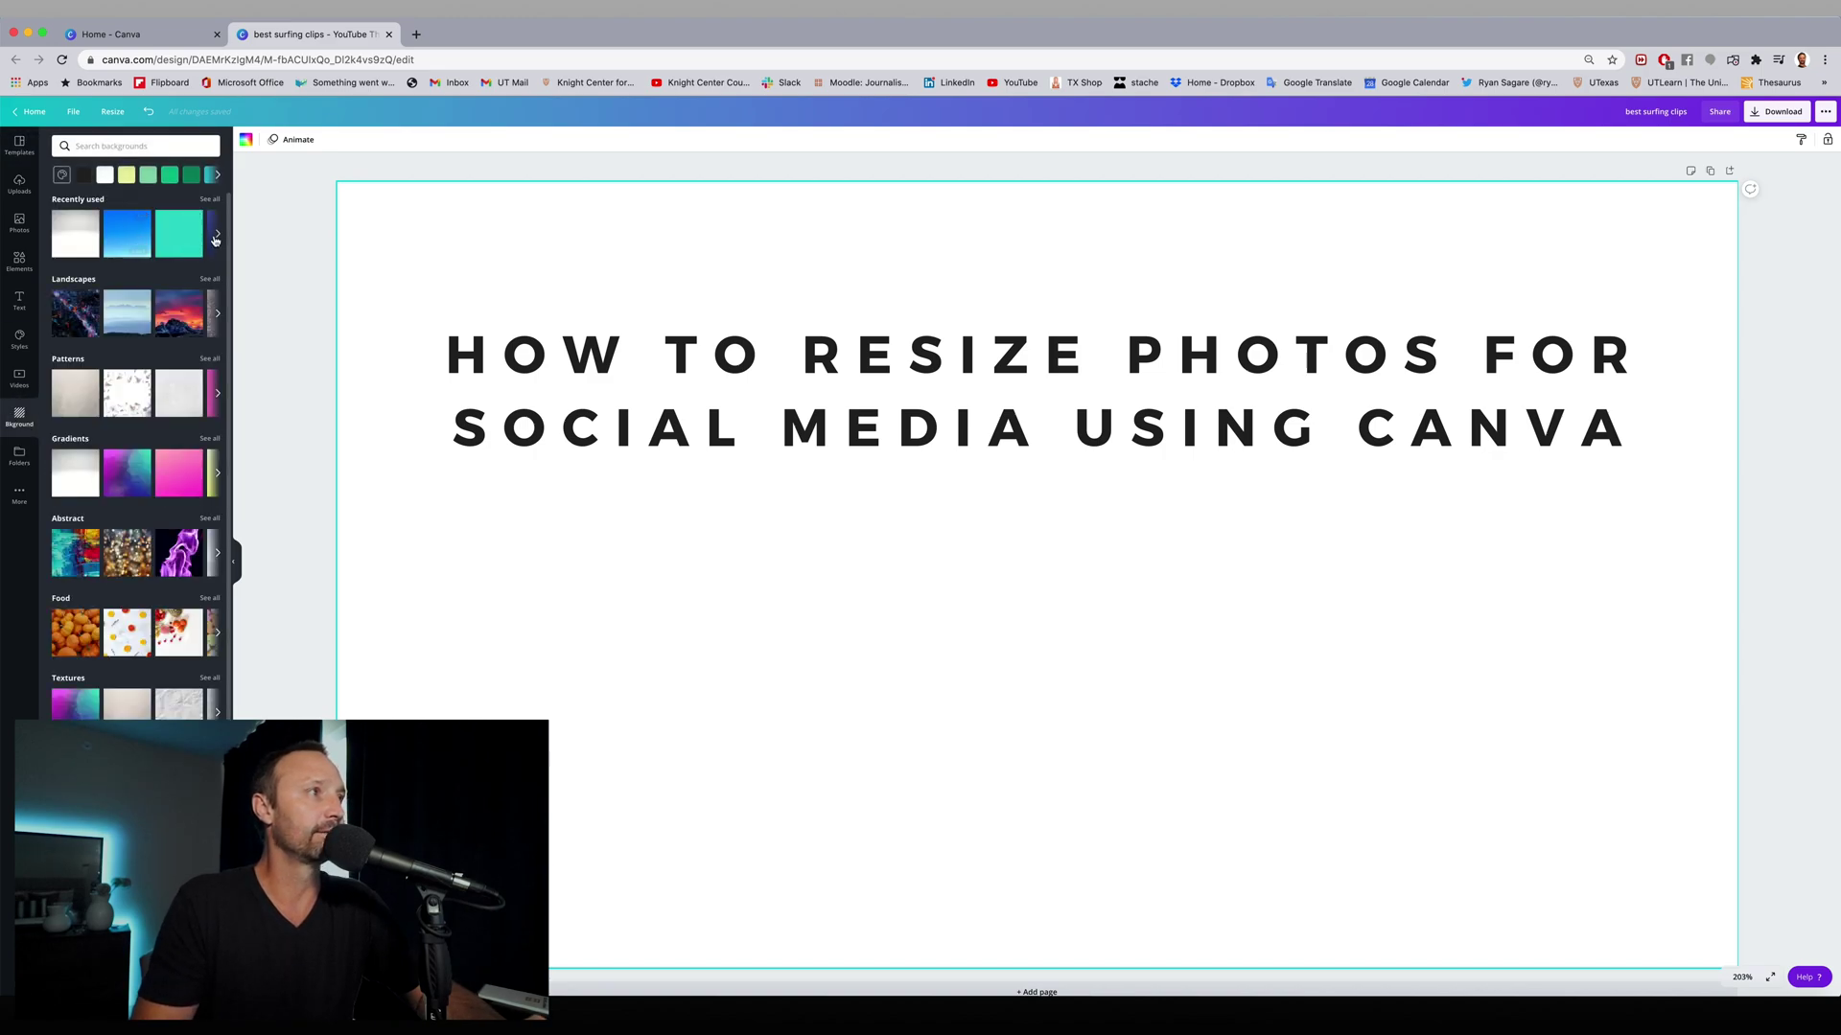
click(218, 237)
click(101, 243)
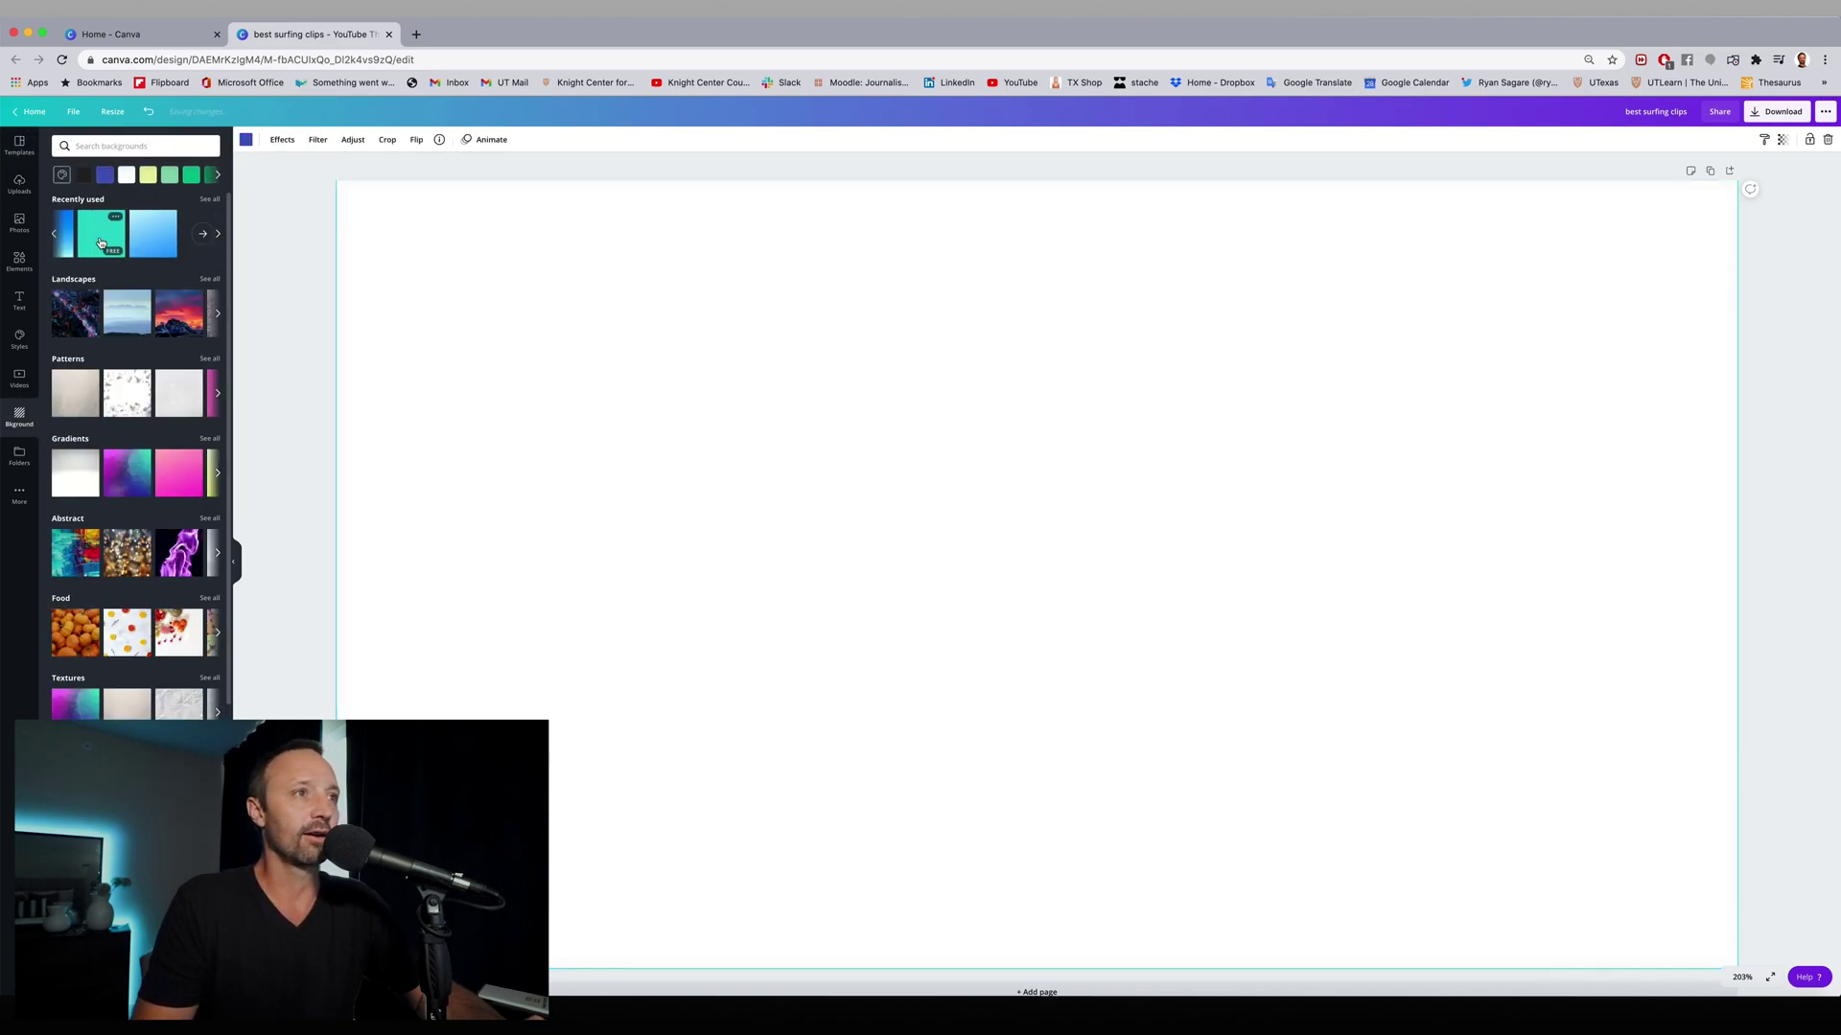
click(147, 239)
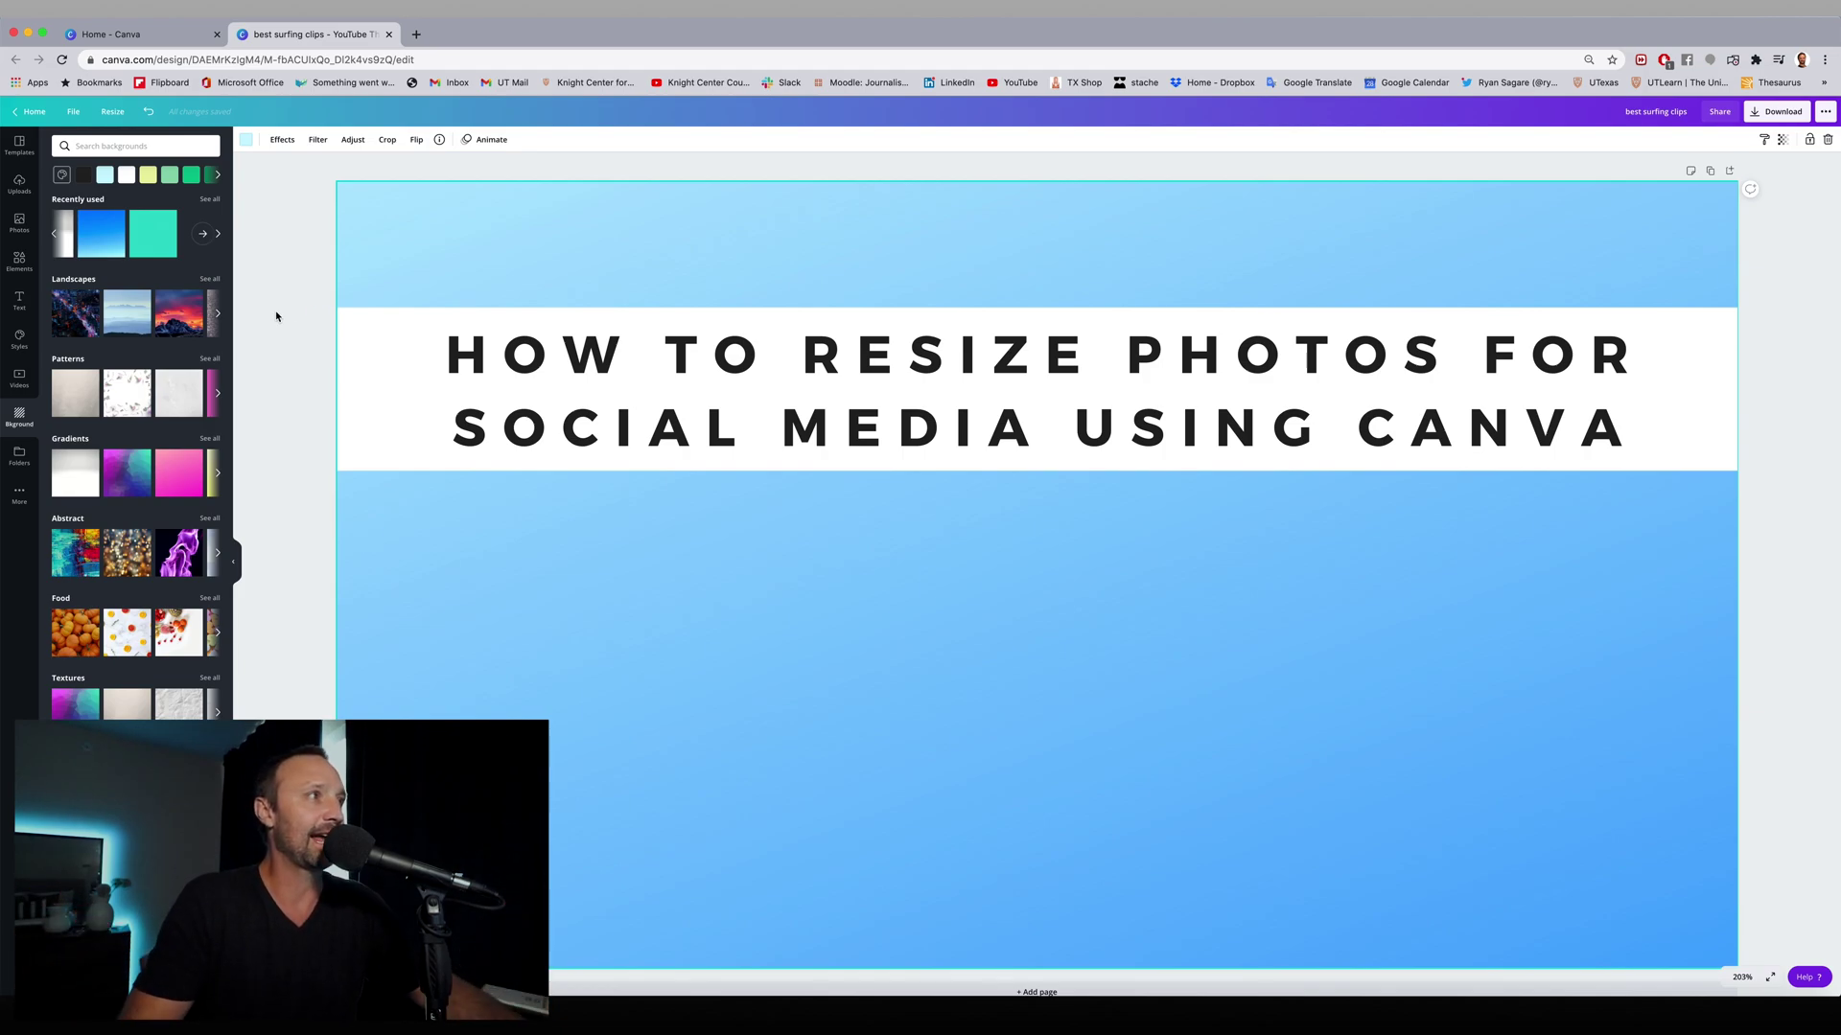
click(17, 184)
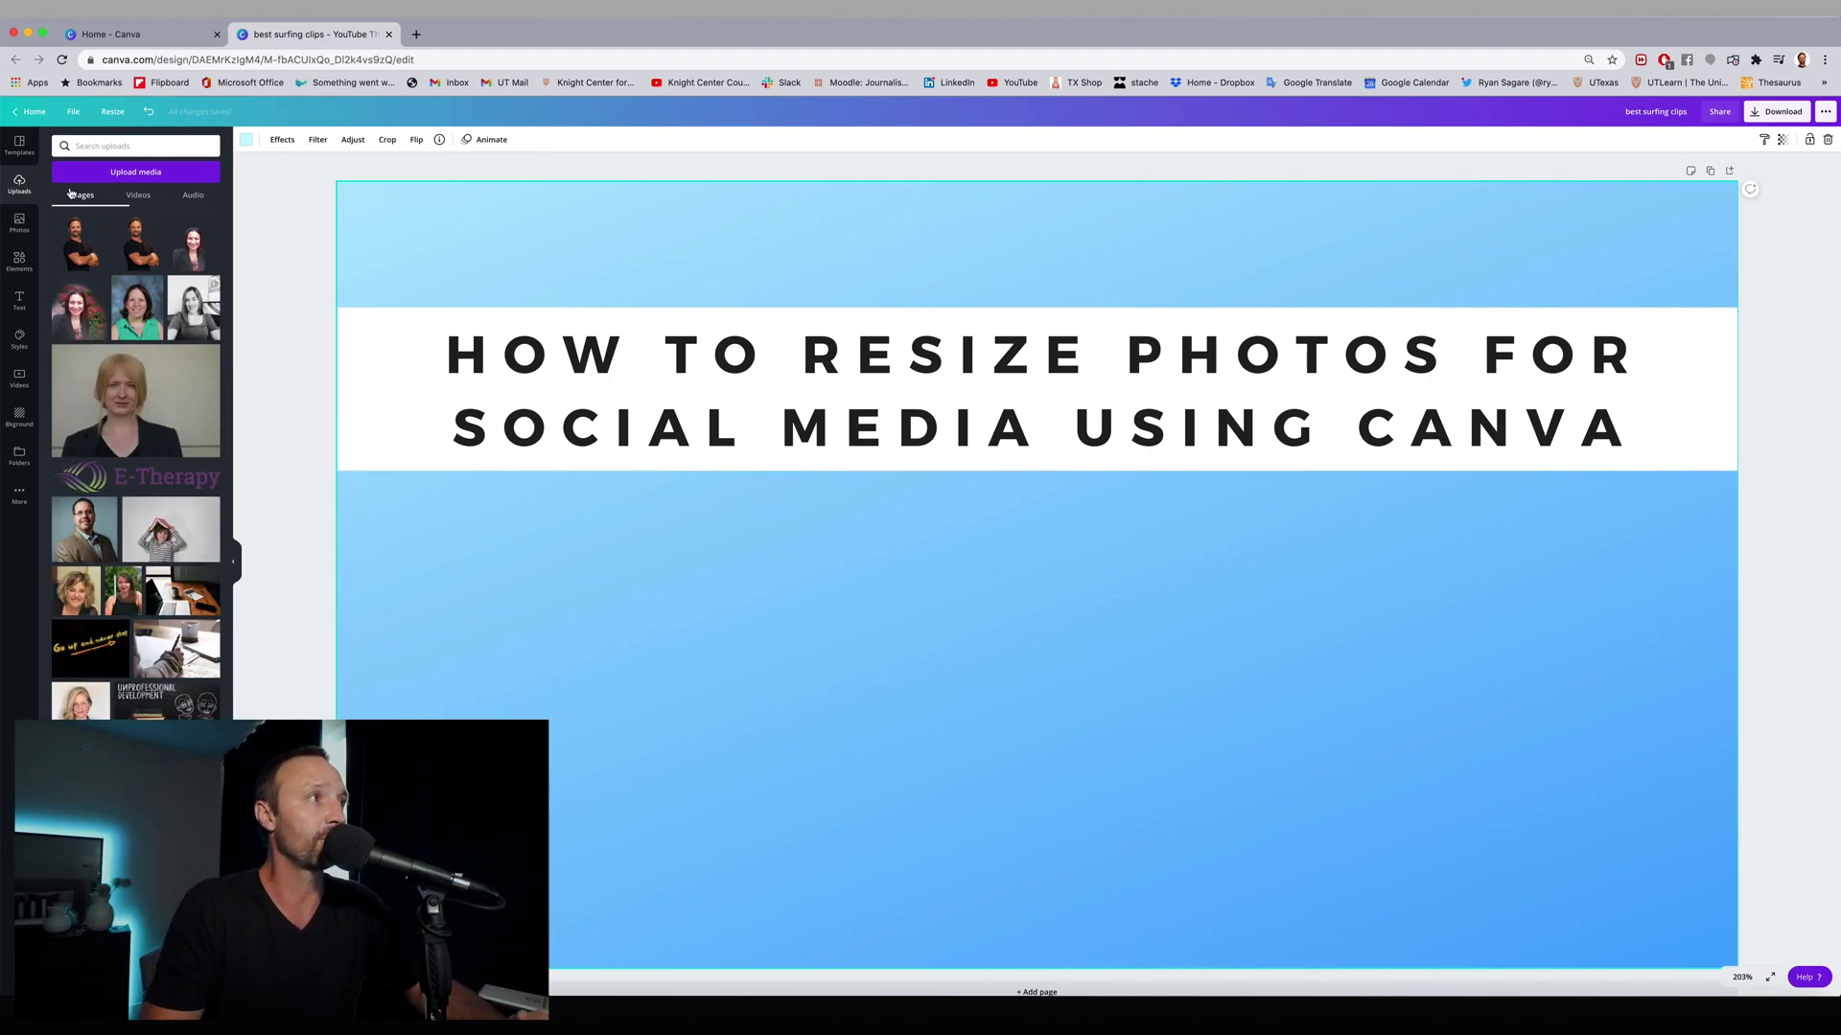
click(106, 174)
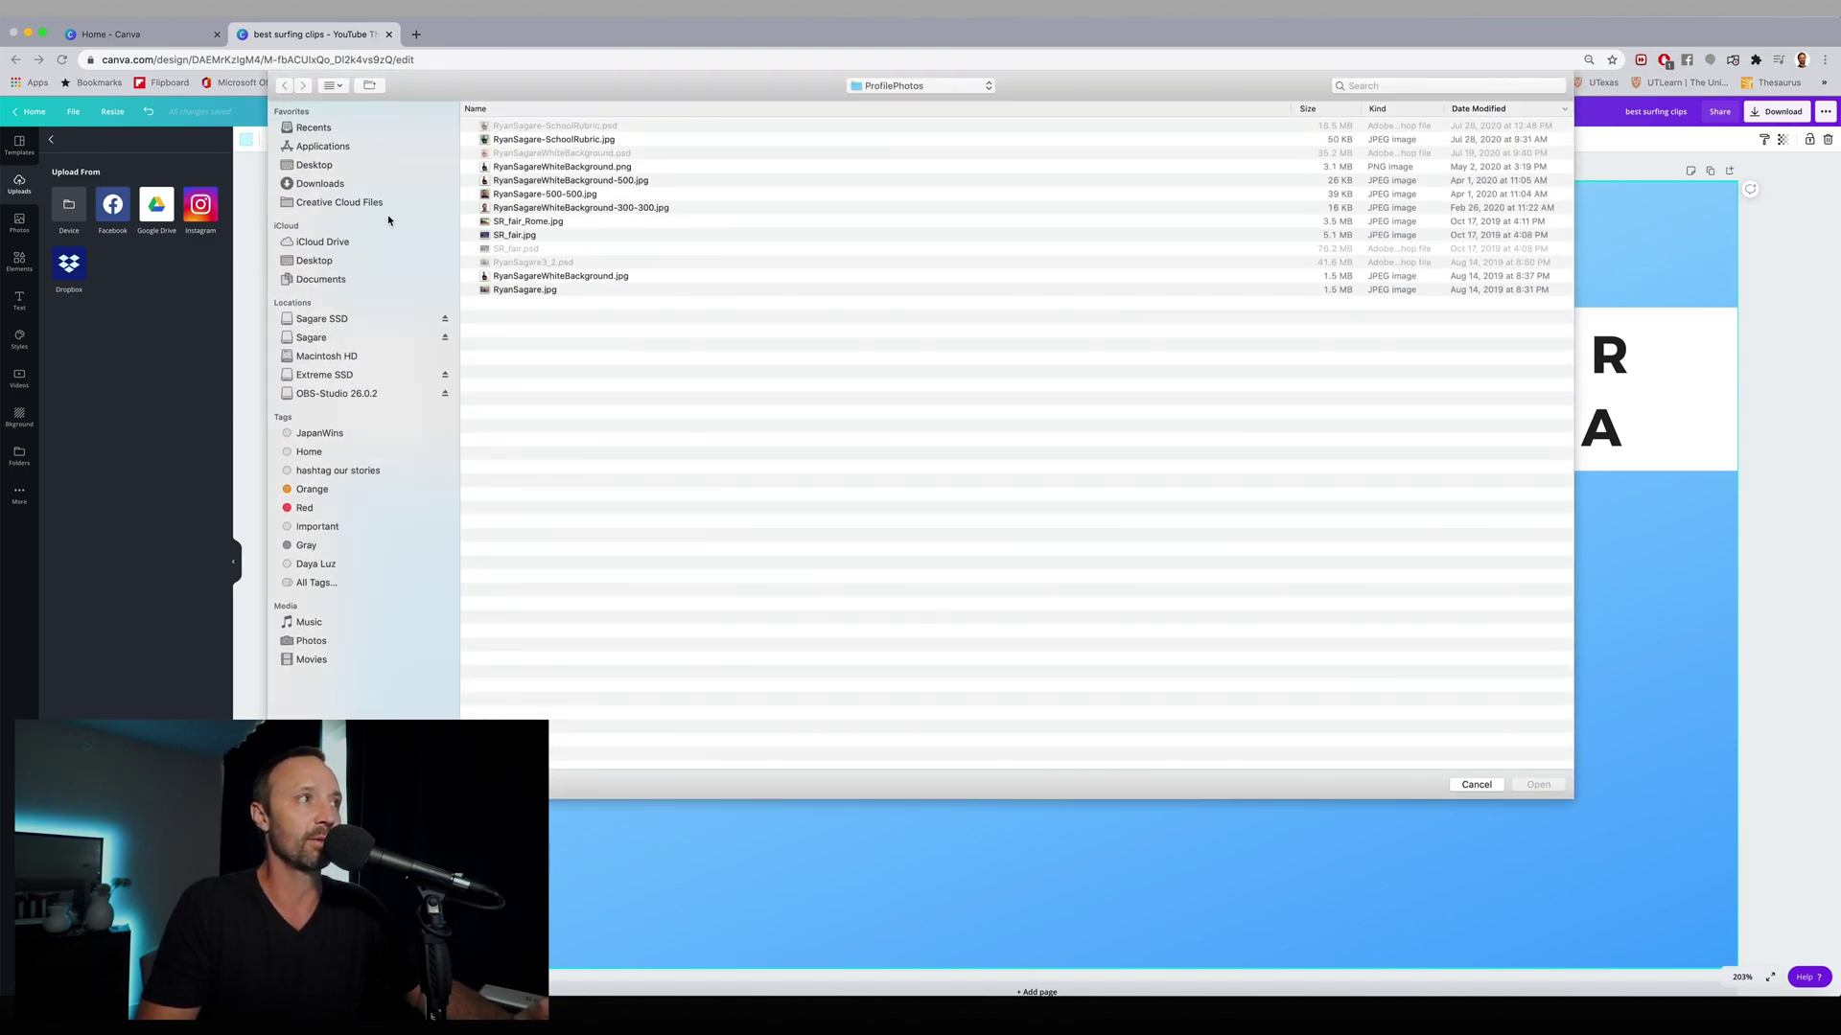
click(1476, 784)
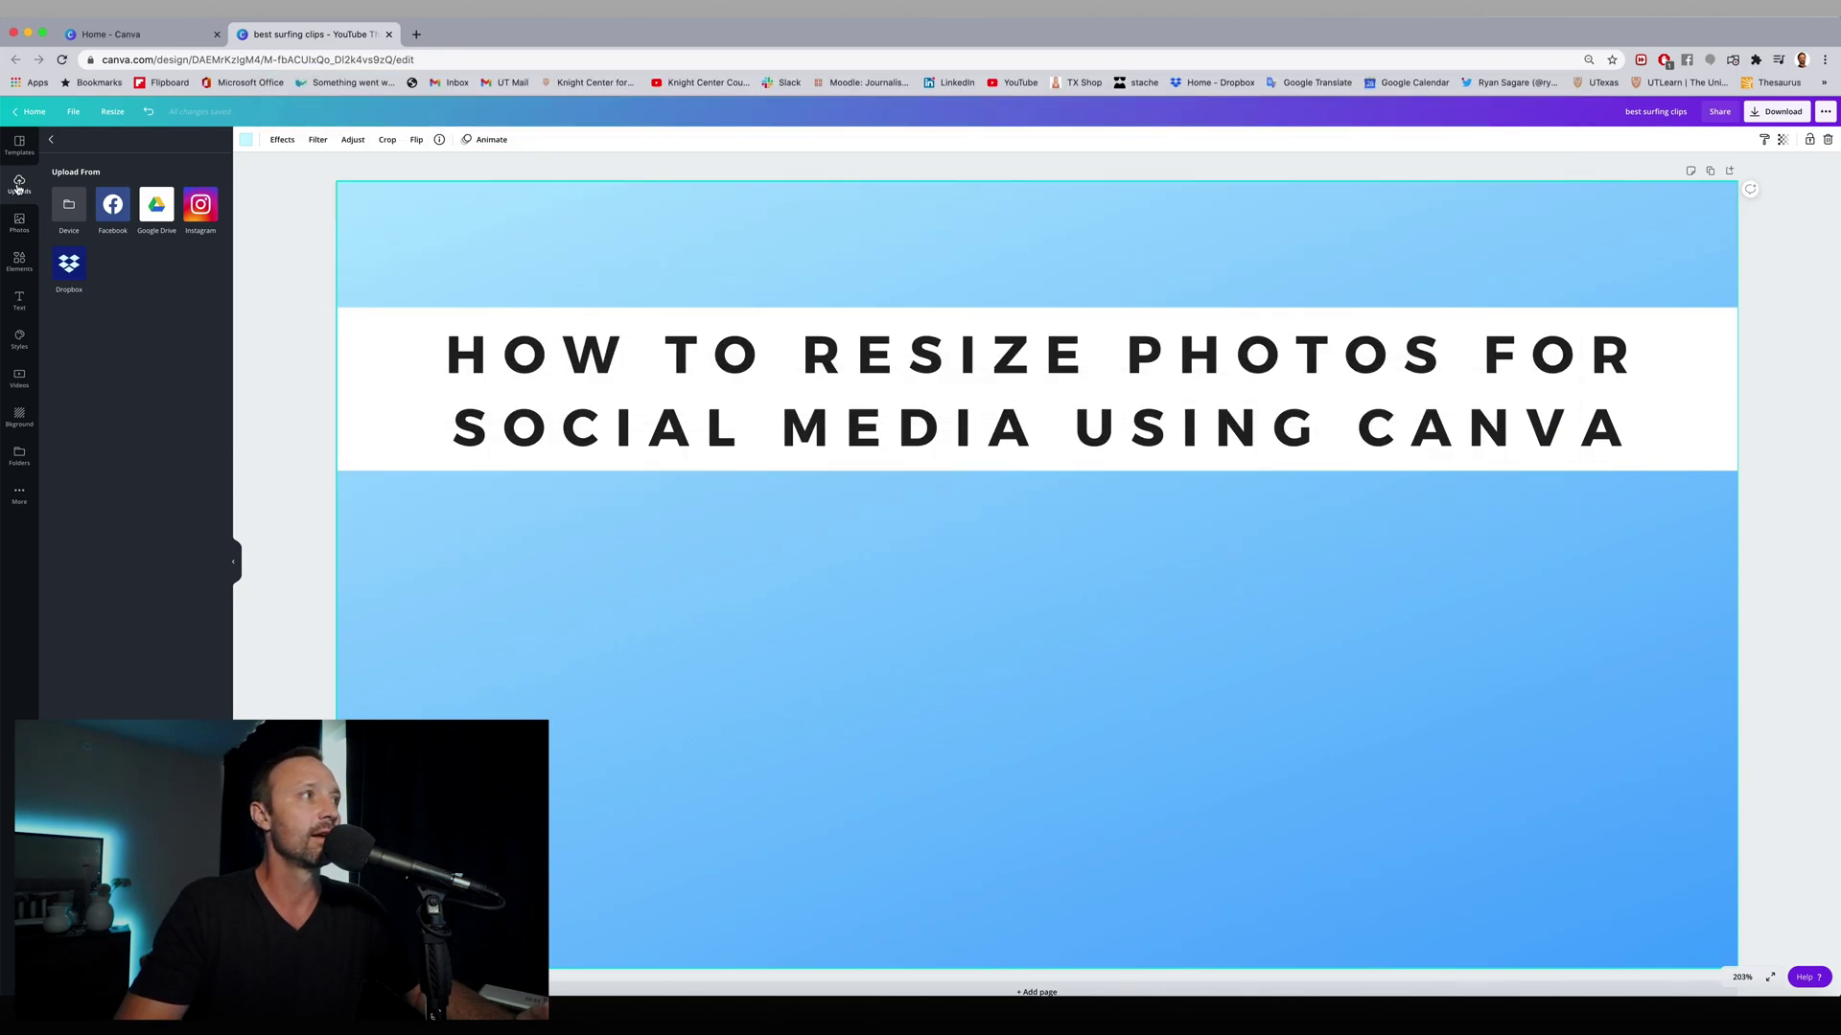
click(23, 221)
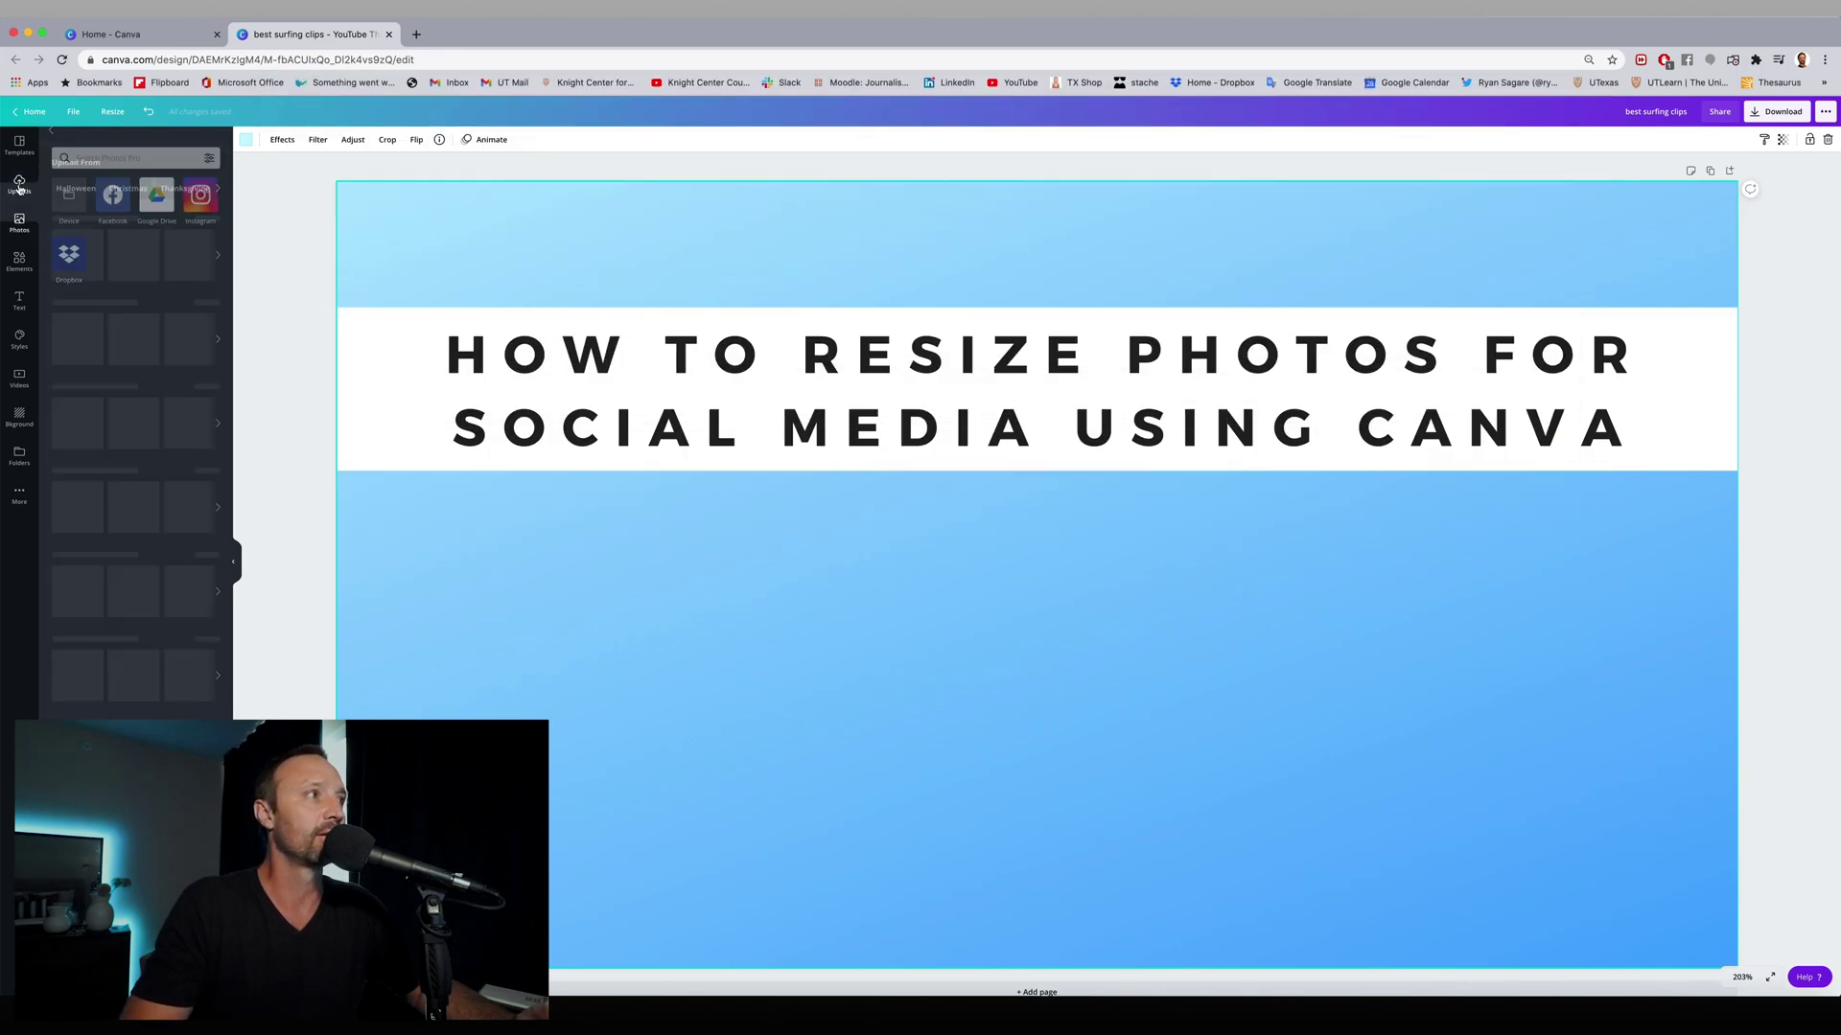
Step: Add the uploaded cutout portrait of the man in a black T-shirt to the lower-left part of the thumbnail
click(18, 187)
click(53, 141)
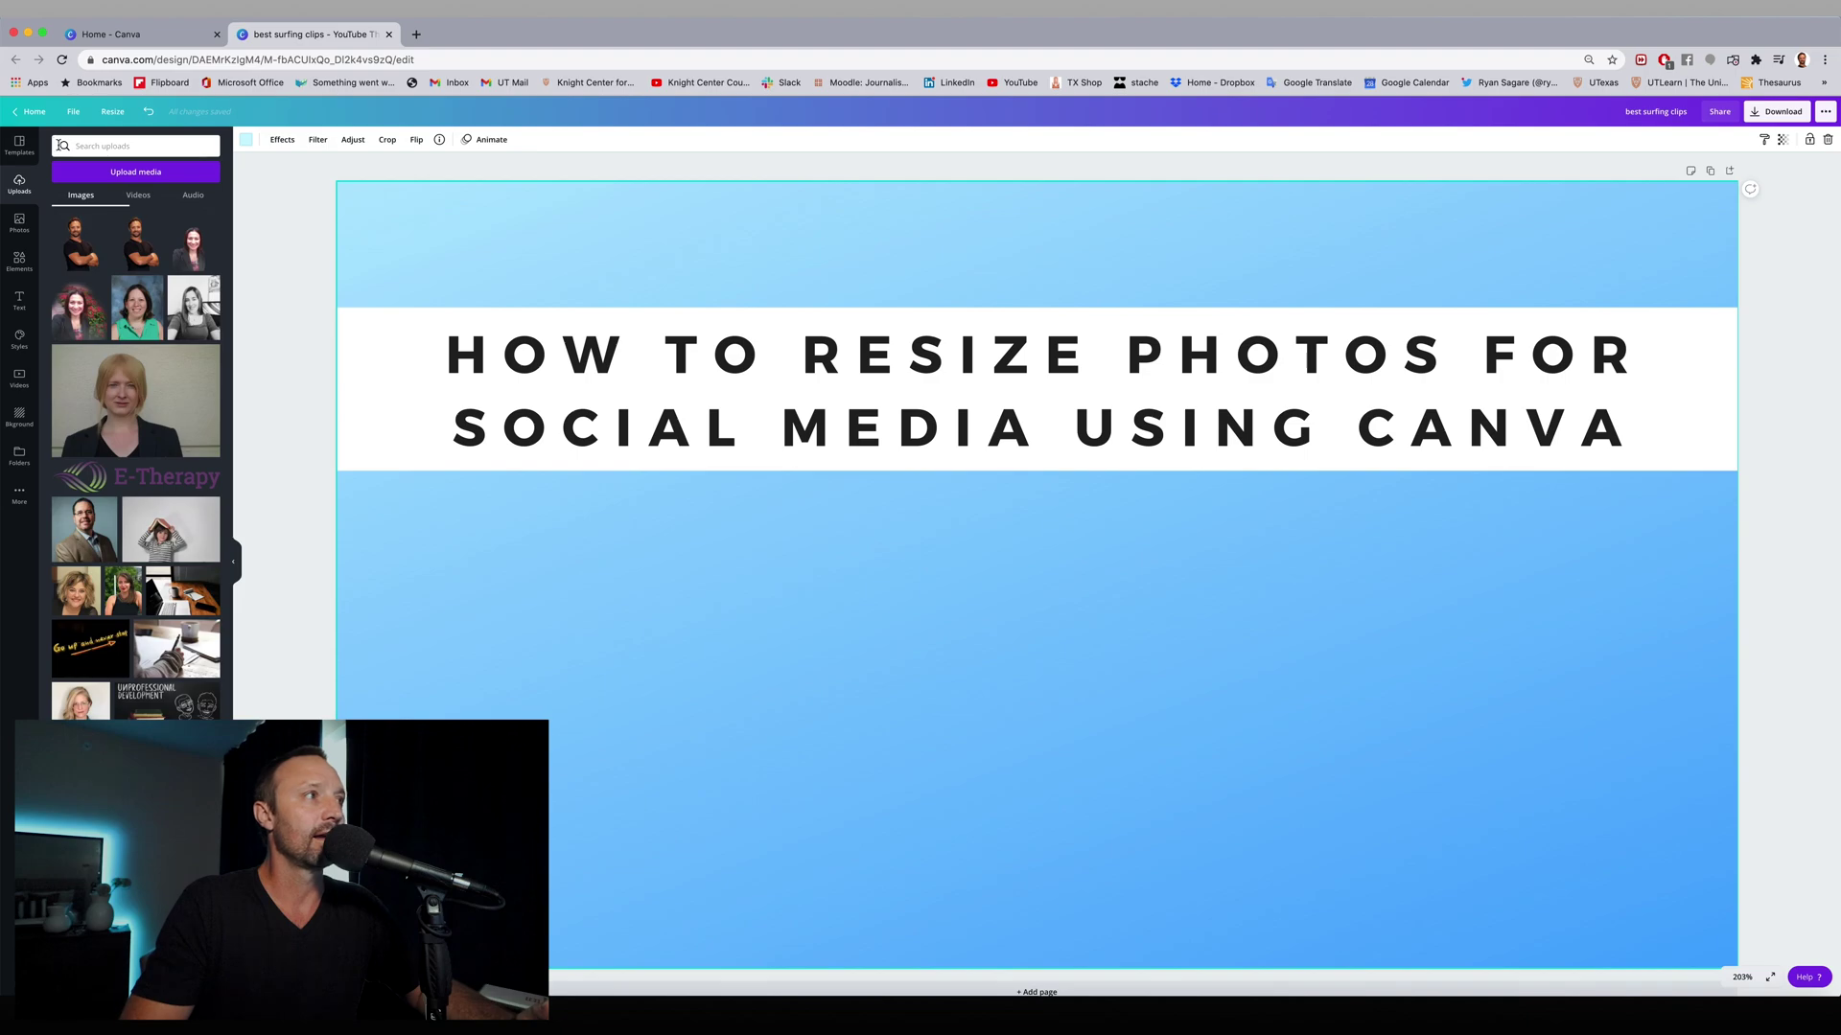
drag(77, 245, 347, 441)
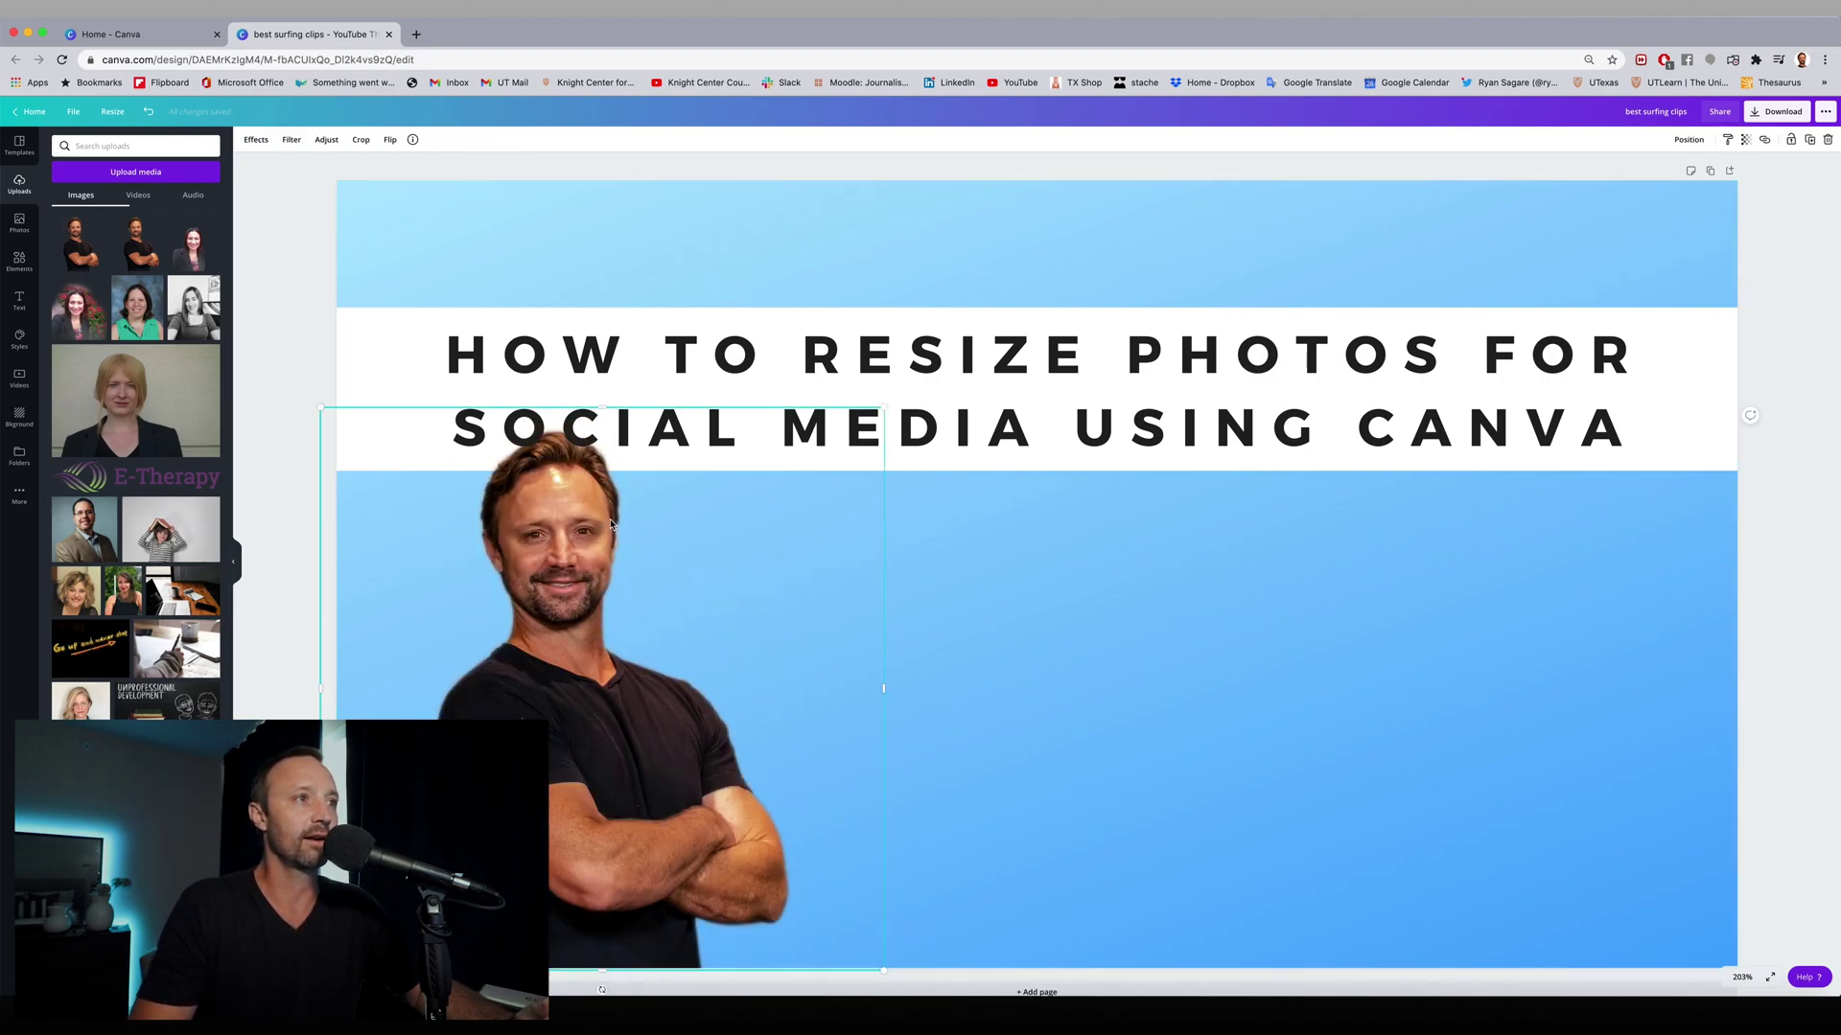
drag(601, 537, 620, 535)
Step: Move the title and its white banner up together so the text clears the portrait's head
click(1003, 317)
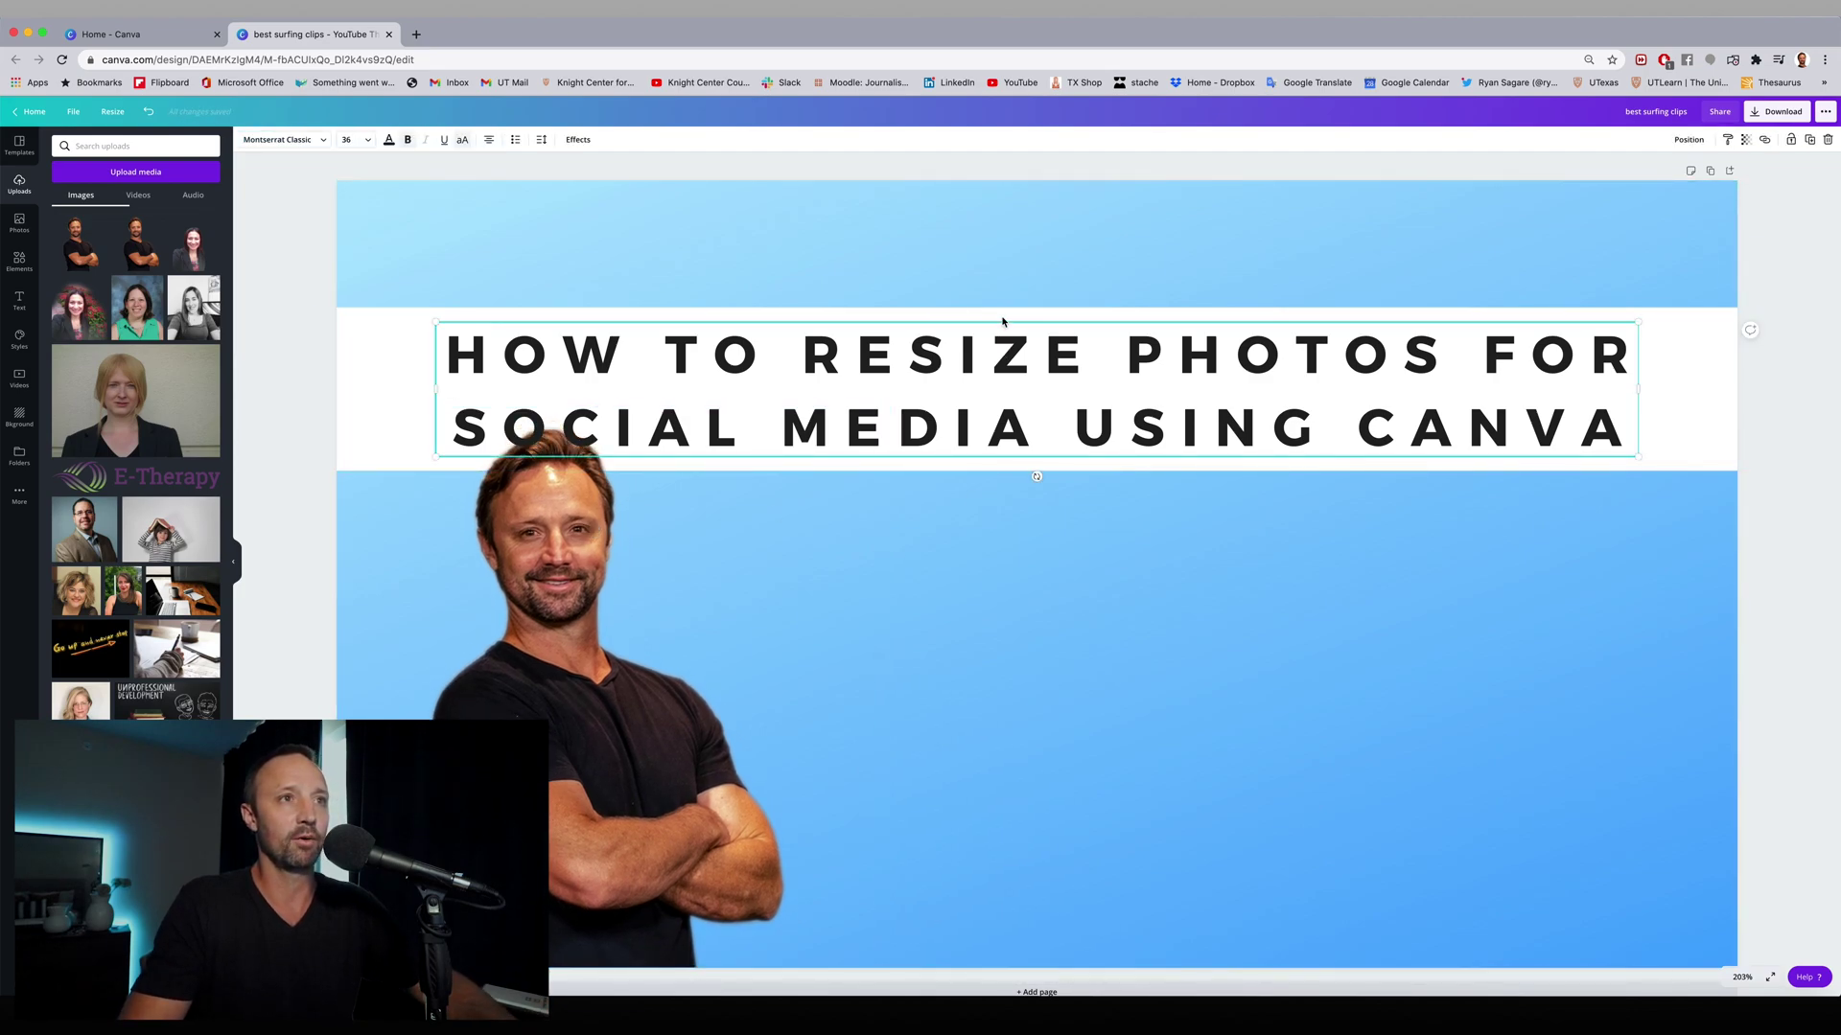
shift+click(1003, 316)
drag(1005, 358, 1004, 331)
click(1042, 614)
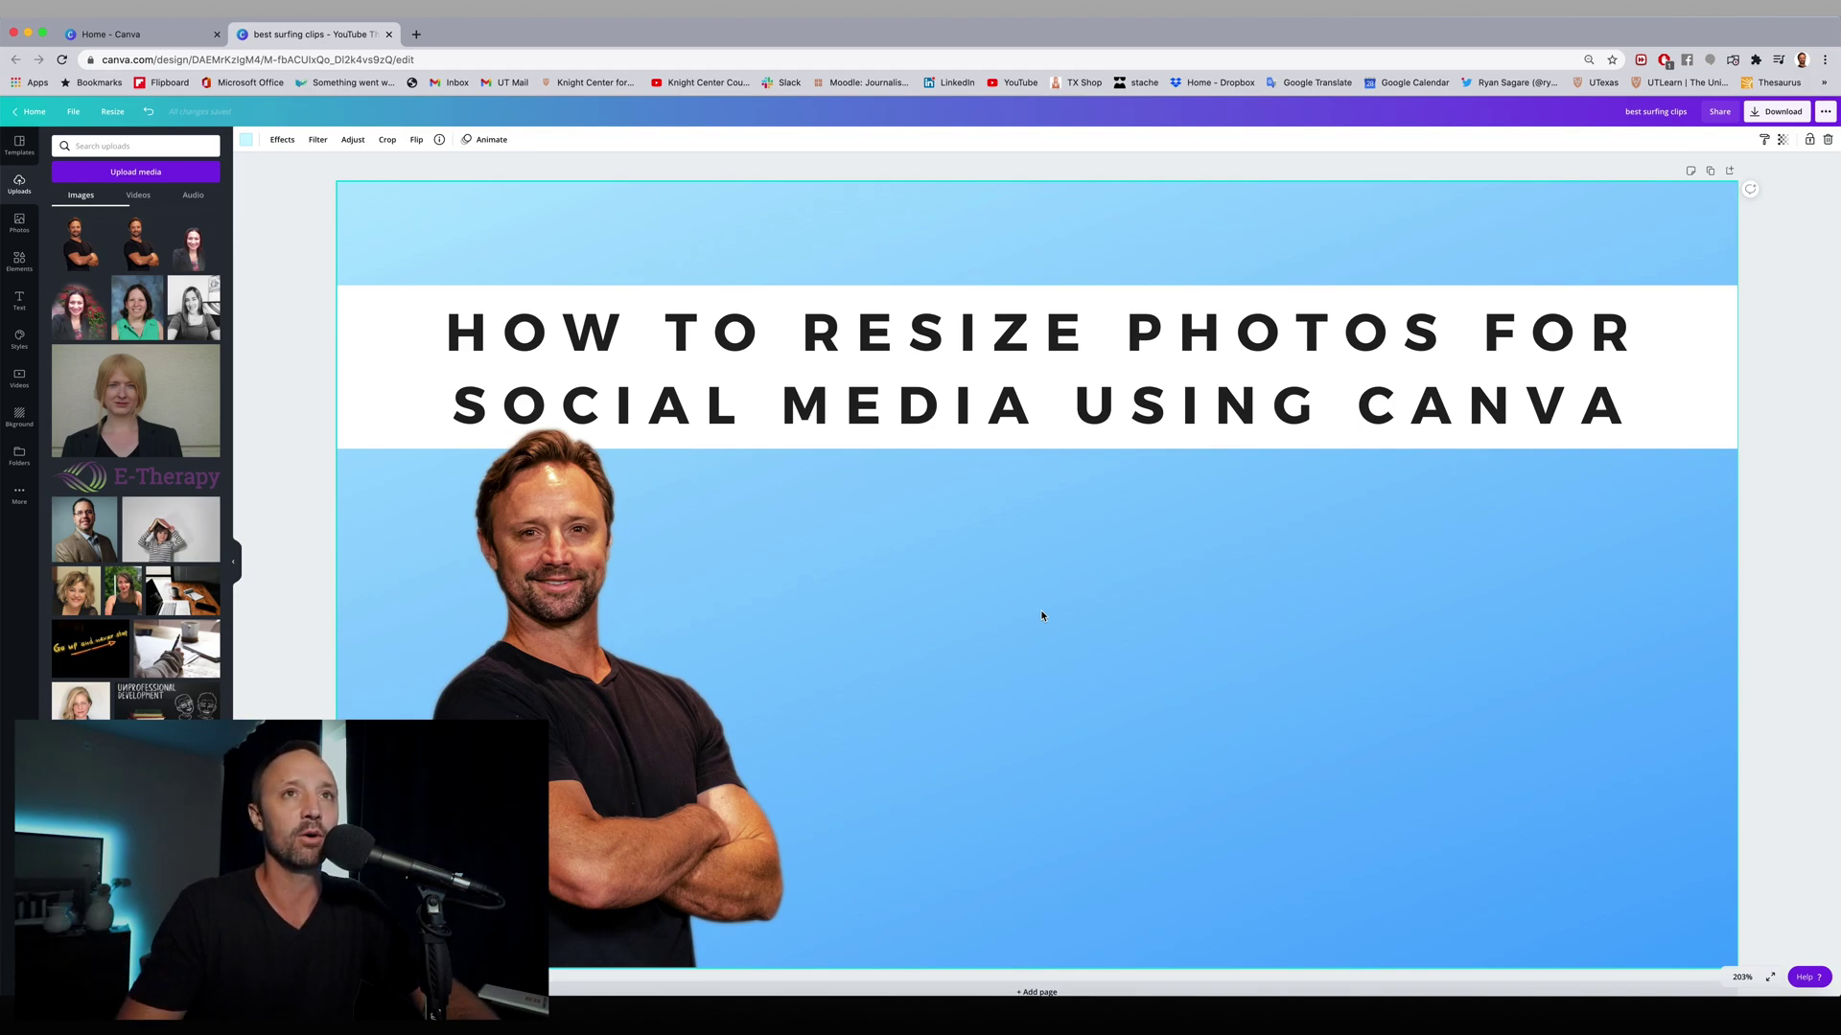
Step: Rename the design as Resize-with-Canva-Youtube
click(1647, 113)
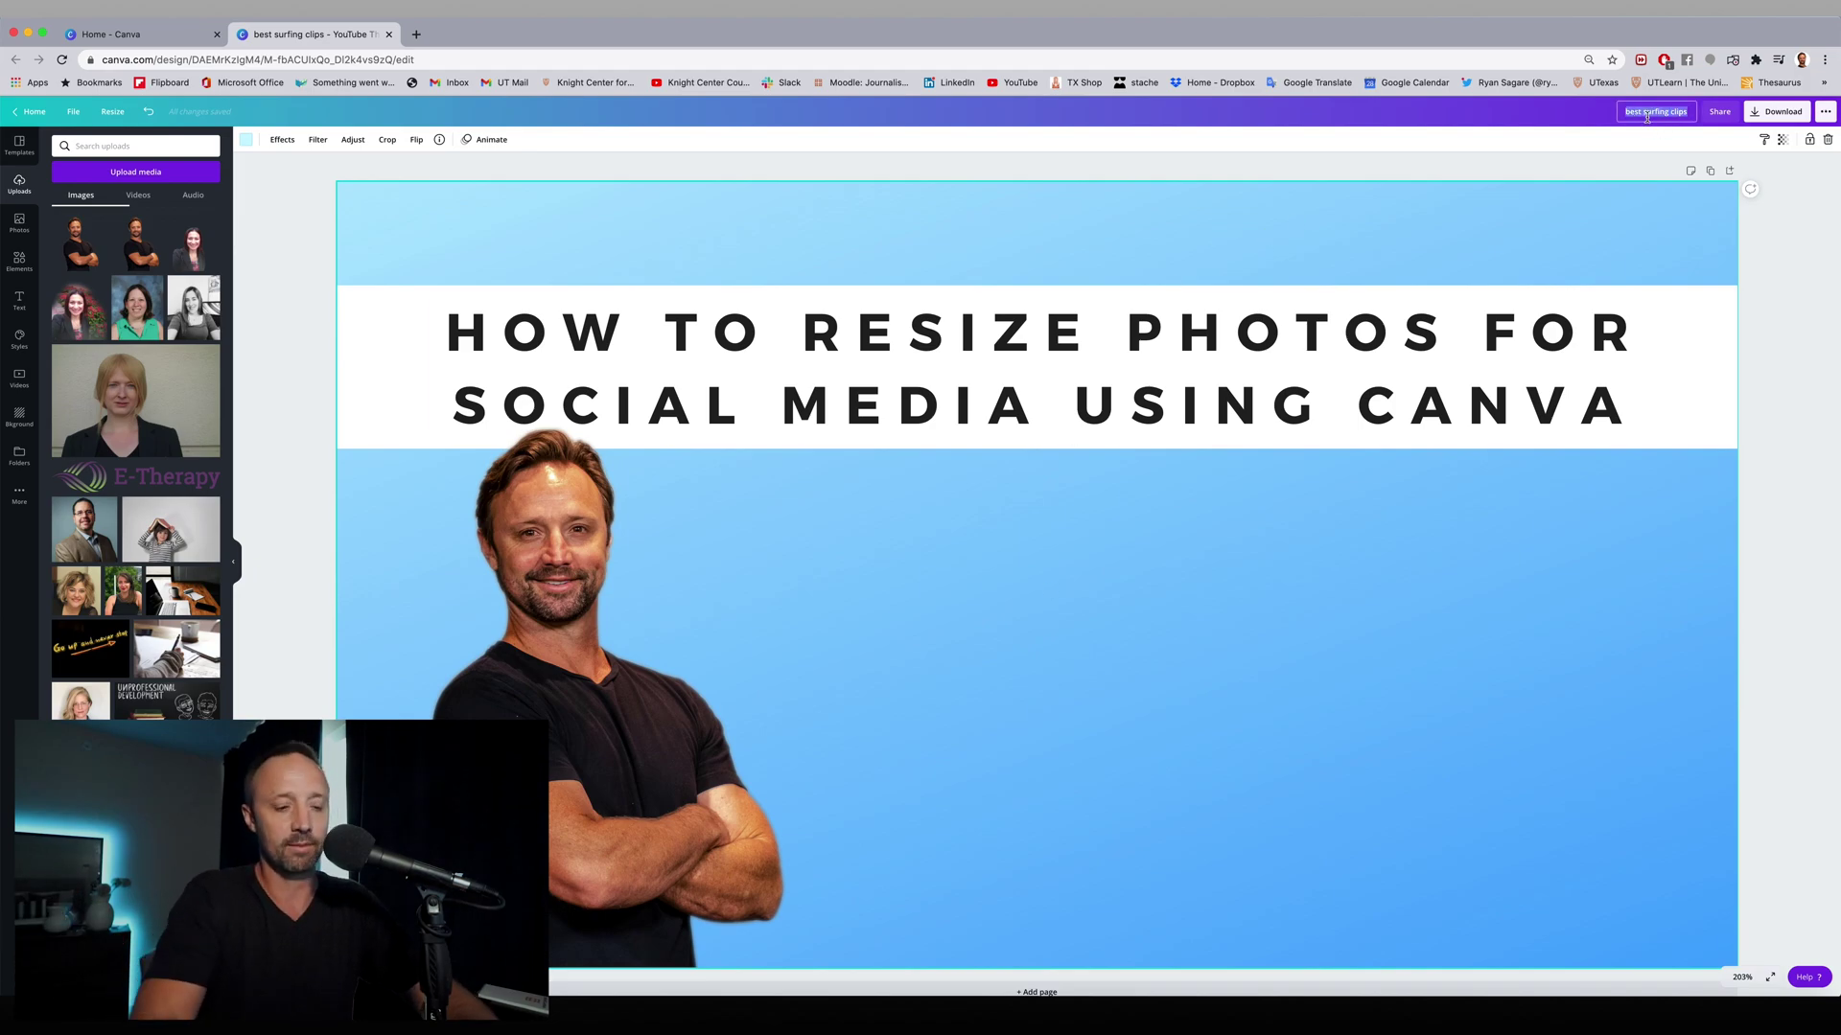
text(S)
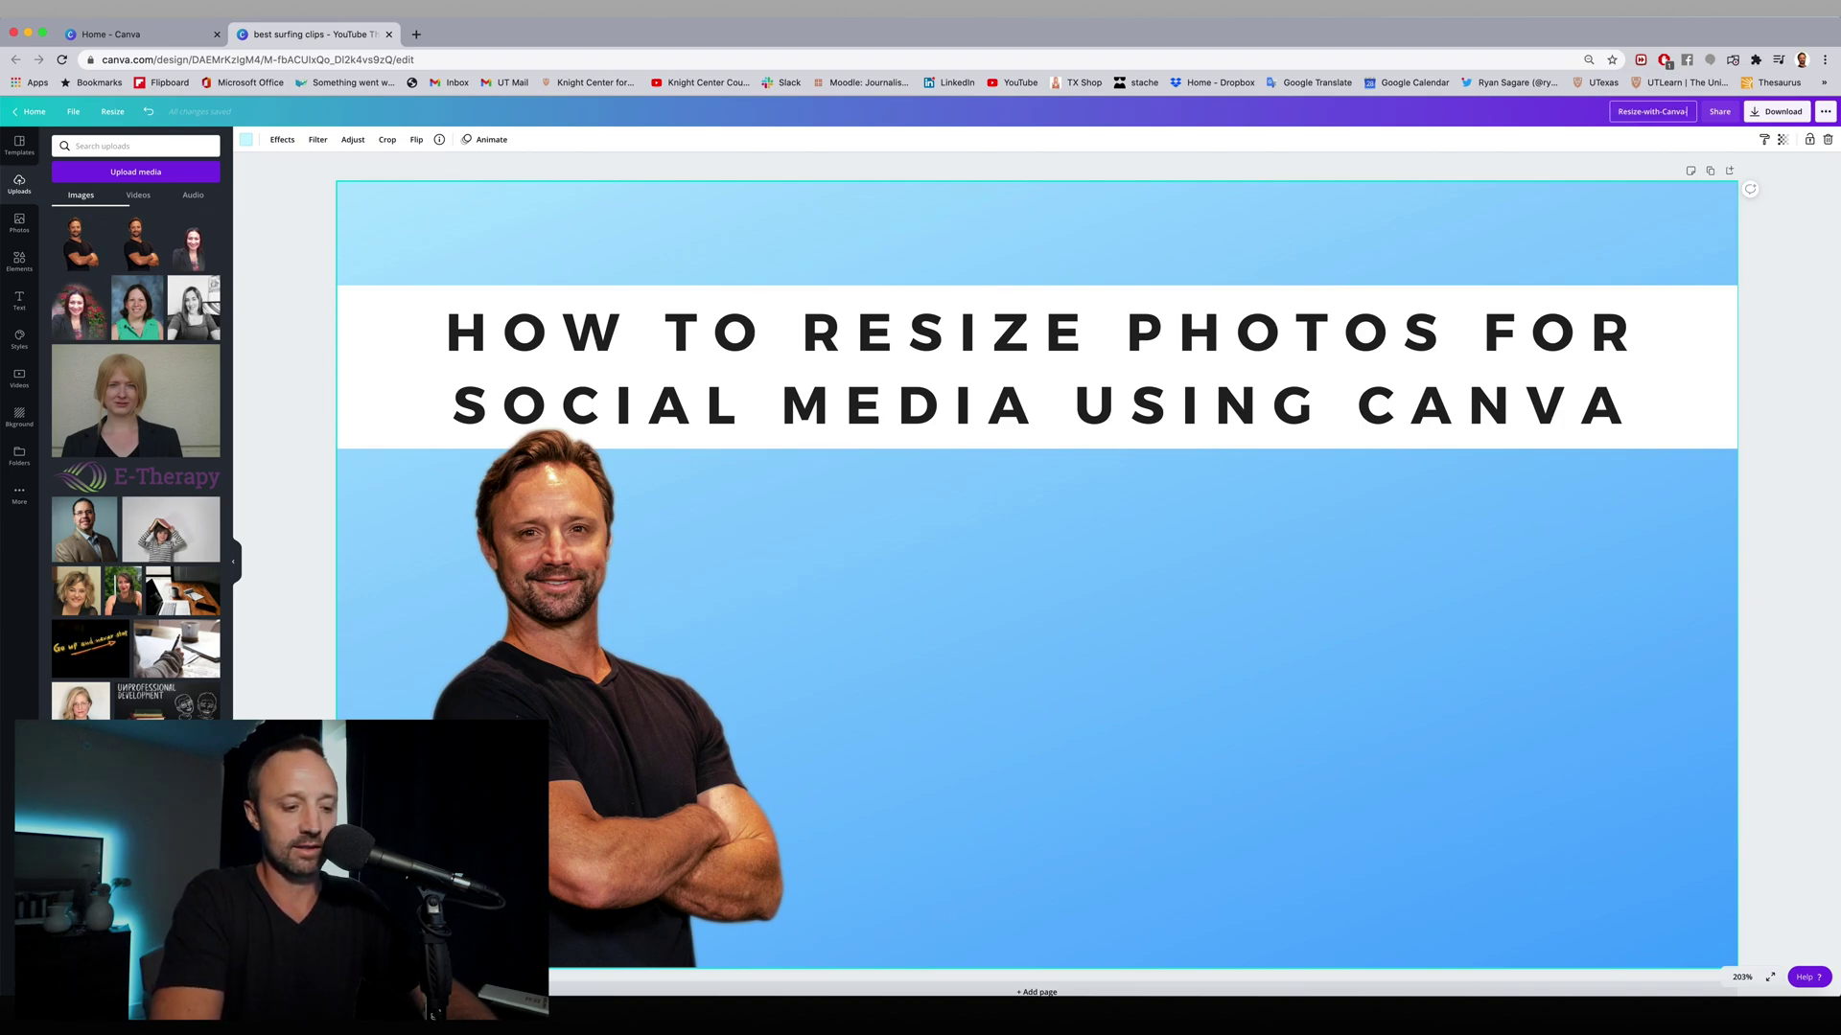
text(tube)
key(Return)
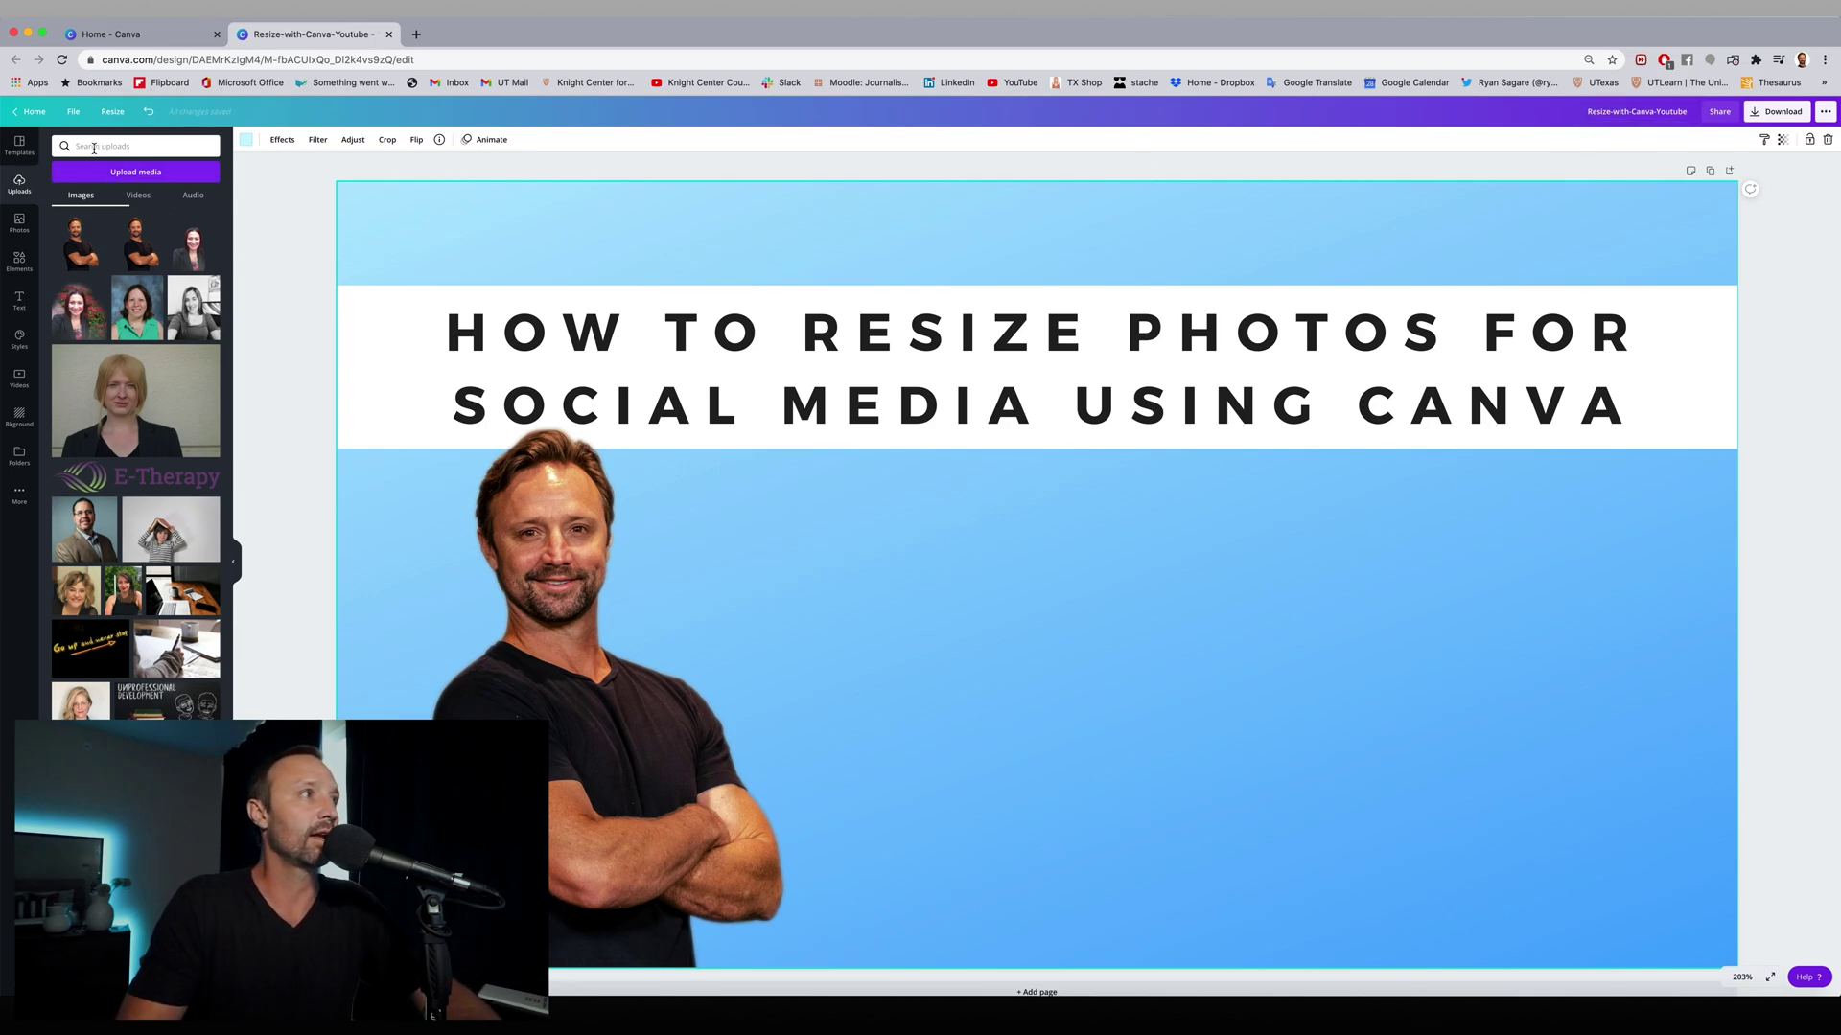
Step: Set up a custom resize of the thumbnail to 1200 × 800 px
click(112, 113)
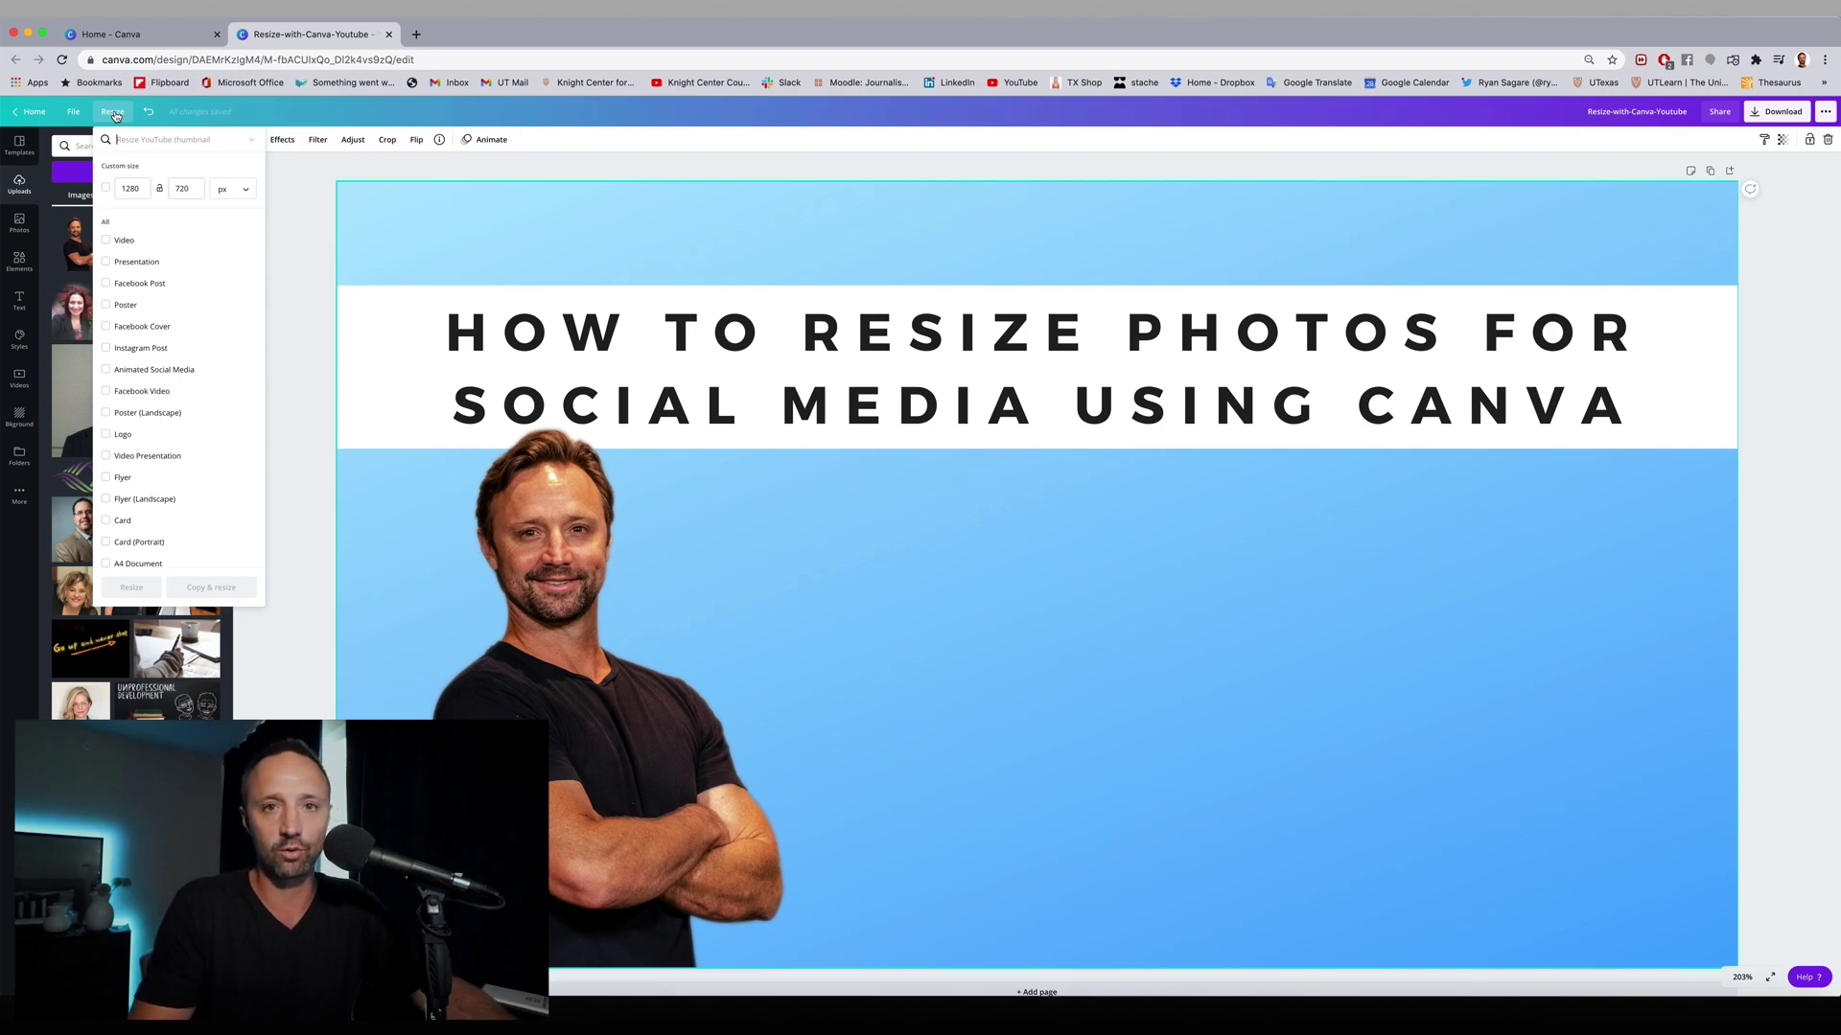
click(106, 189)
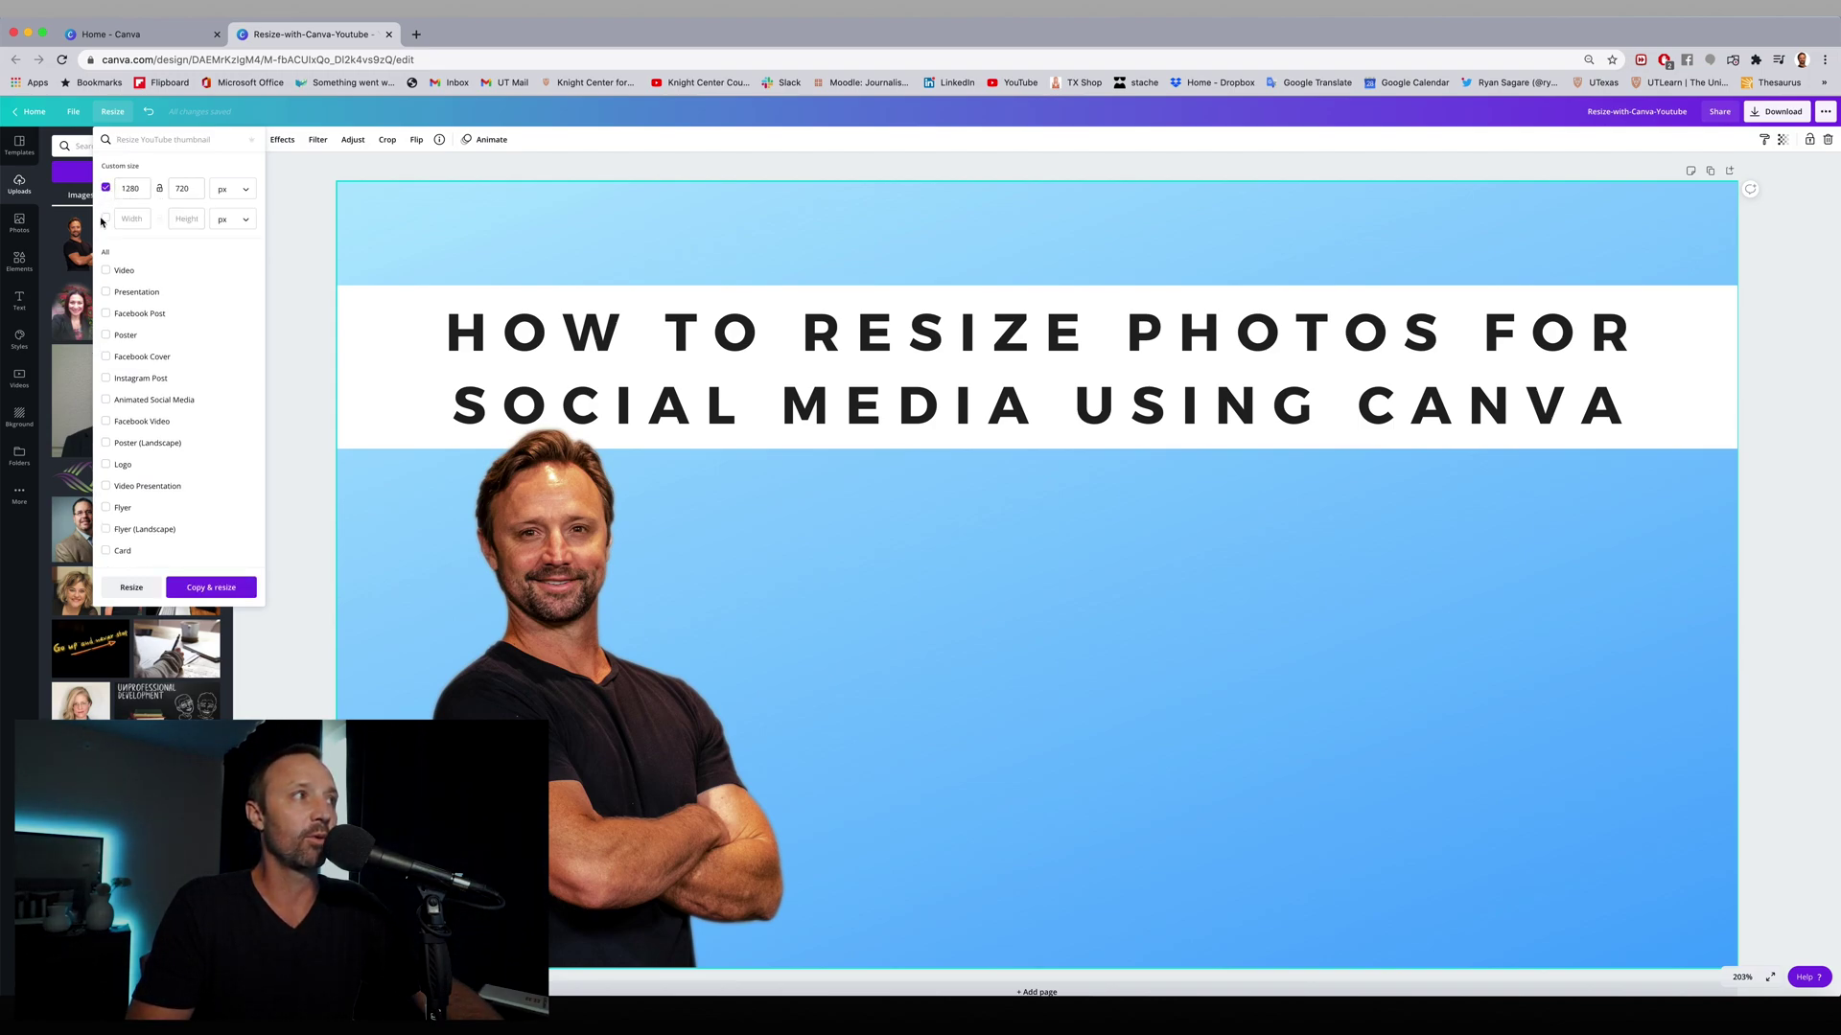
click(105, 220)
click(131, 218)
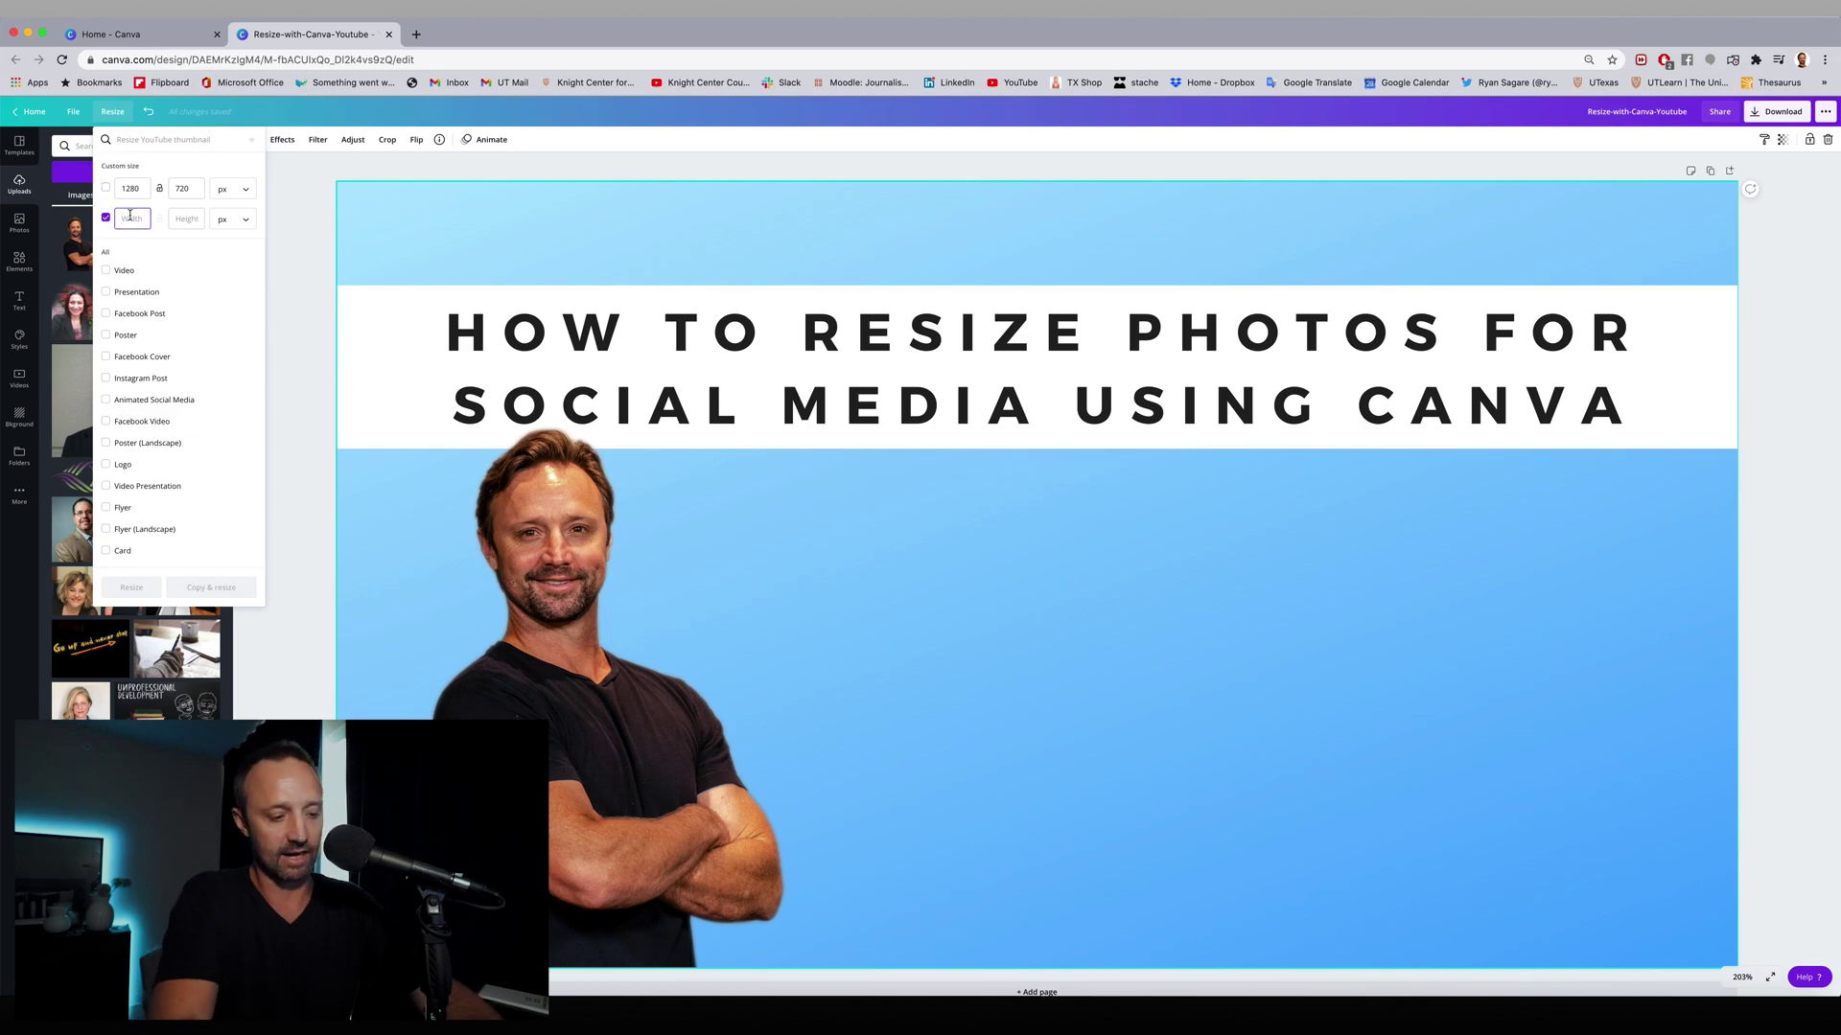
text(1200)
key(Tab)
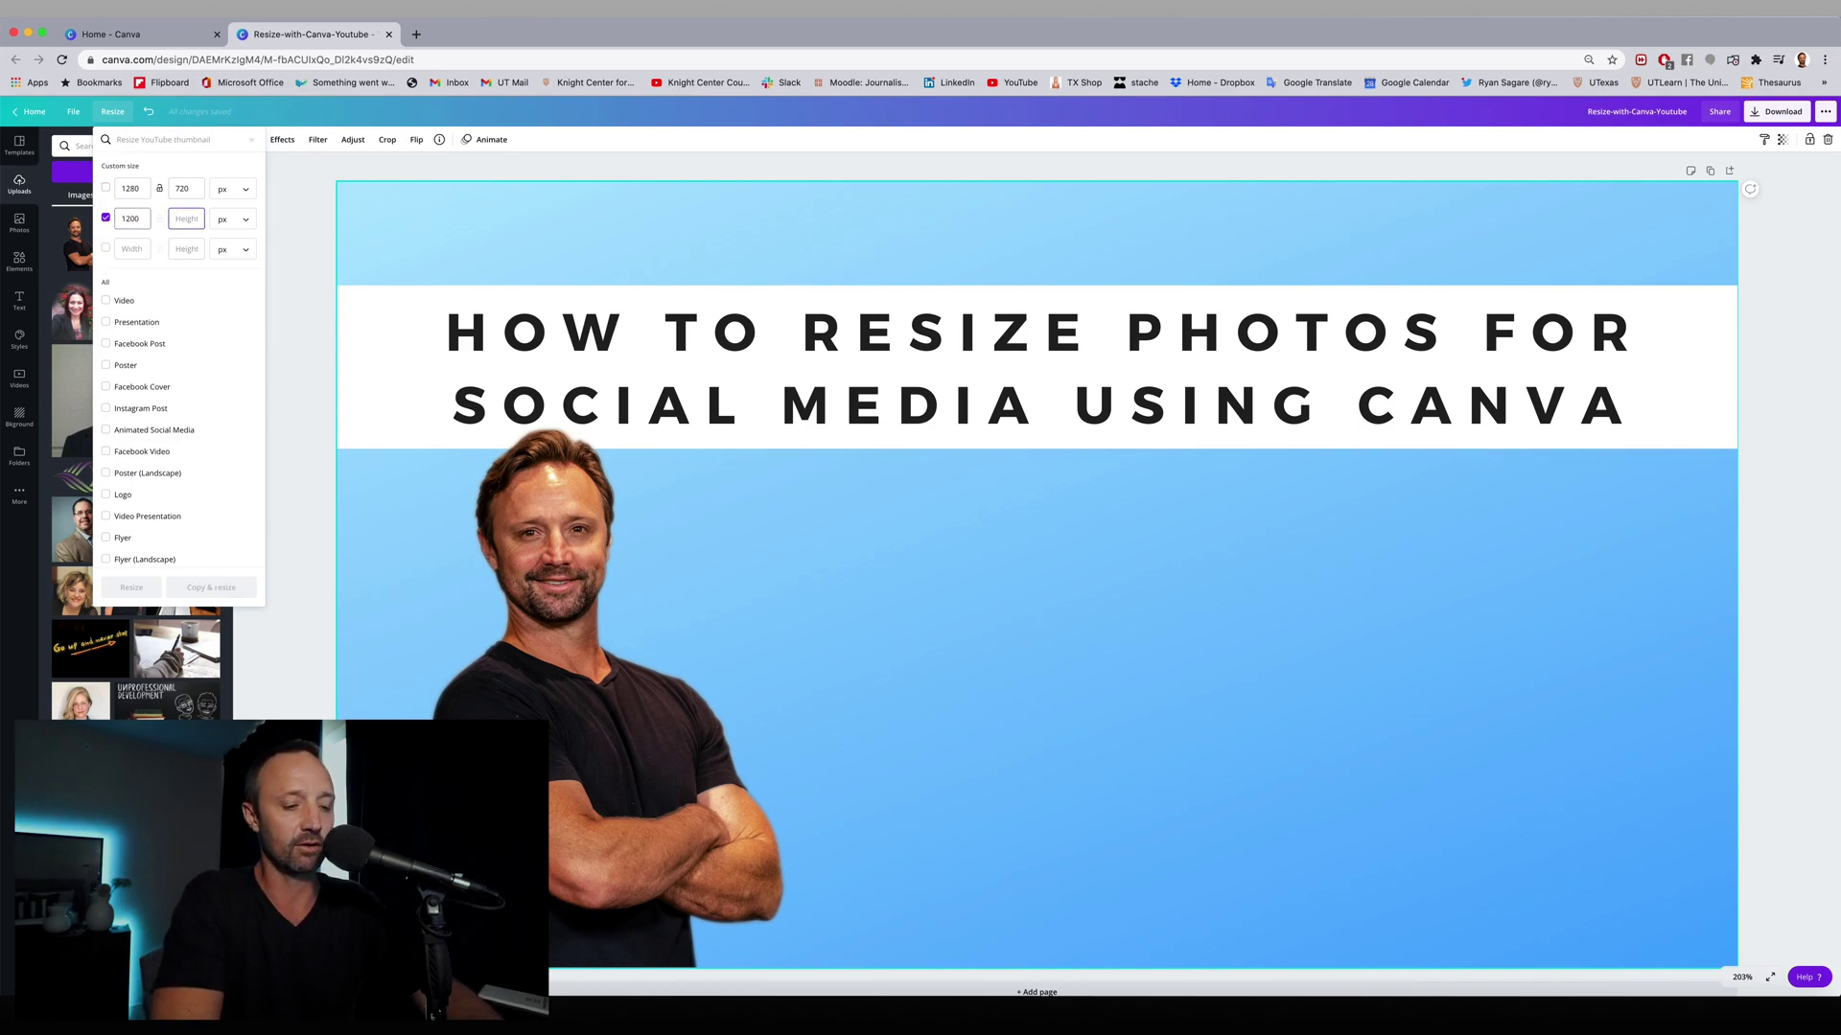
text(800)
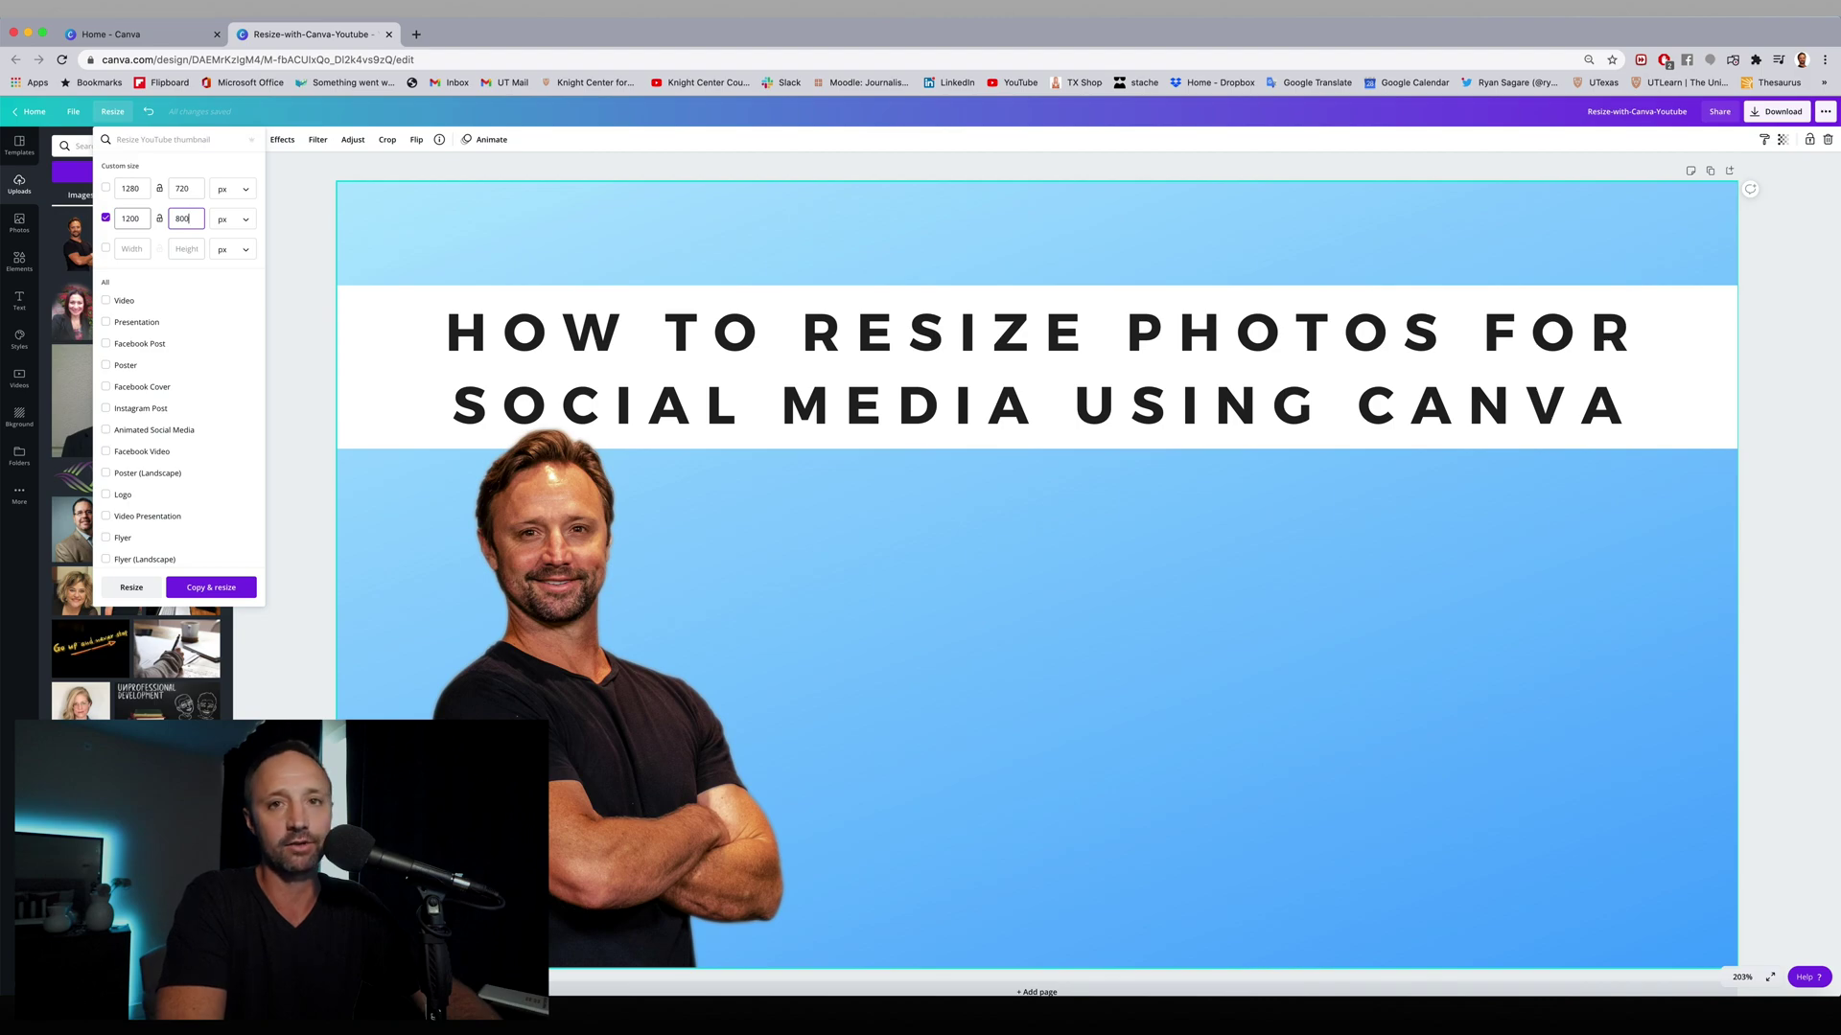
Step: Add a second custom size of 1000 × 1500 px and create resized copies in both selected sizes
key(Tab)
click(132, 248)
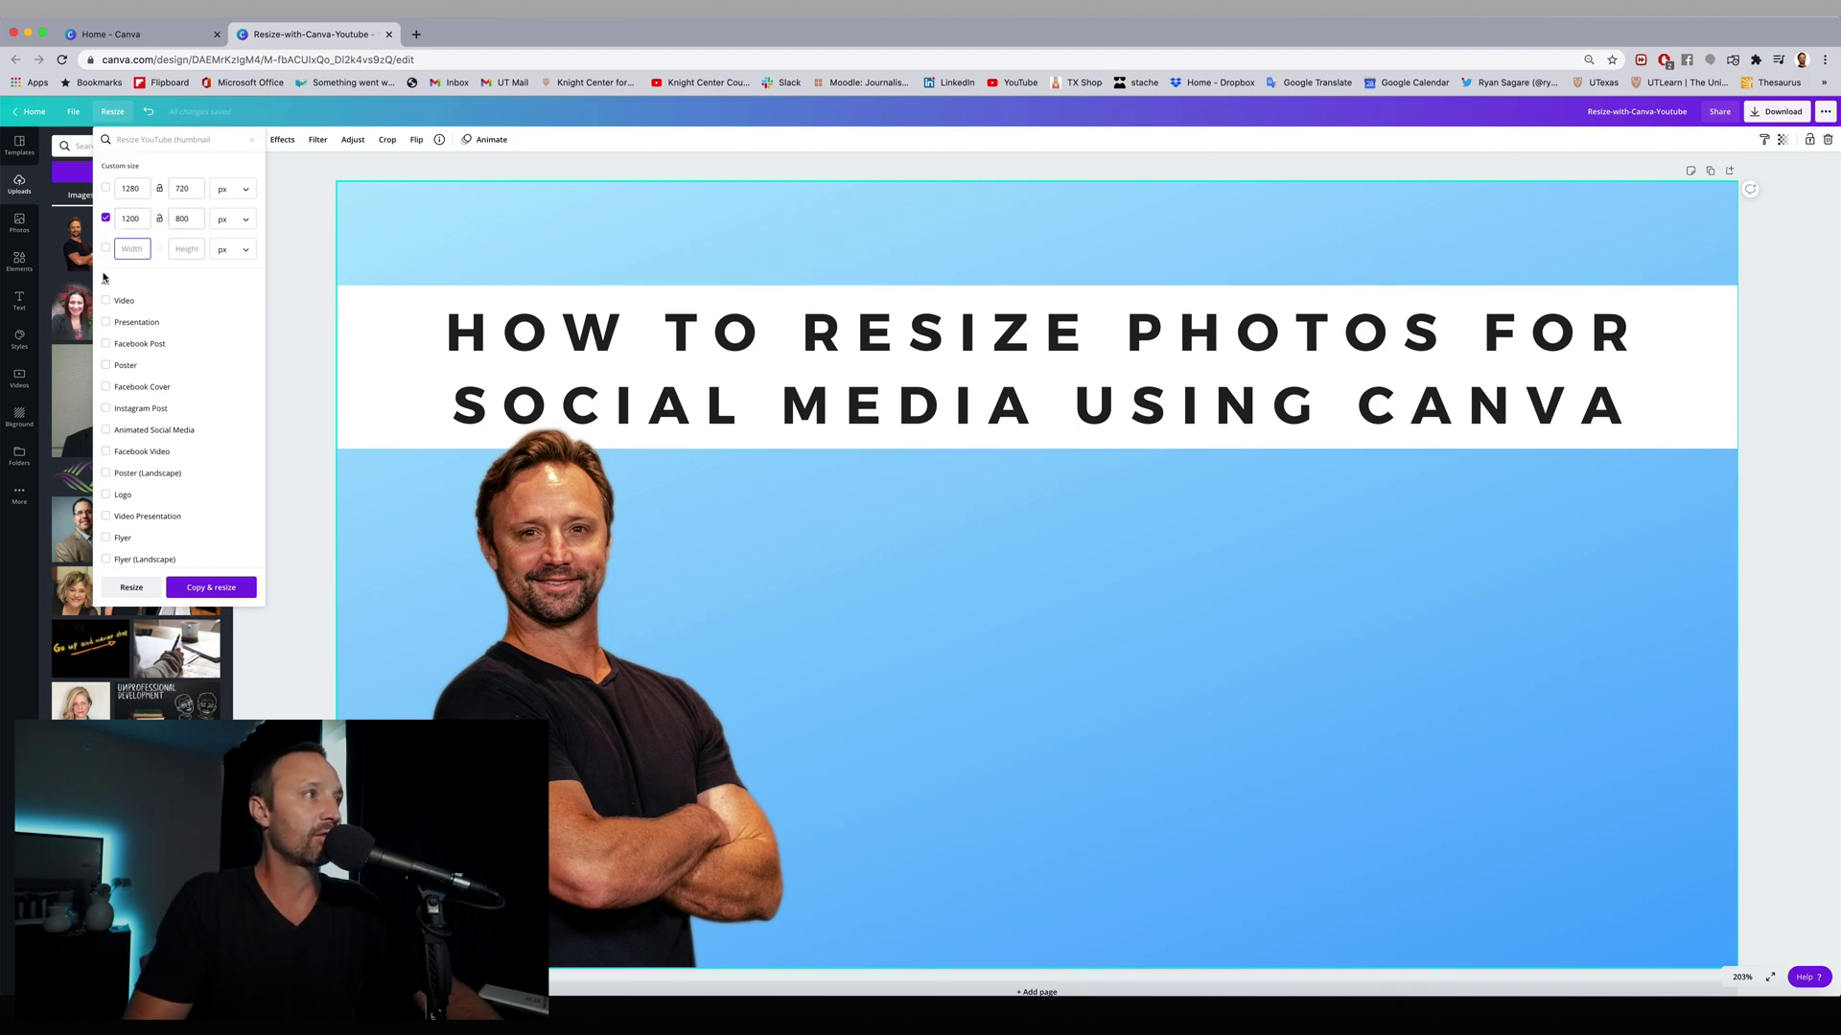
text(12)
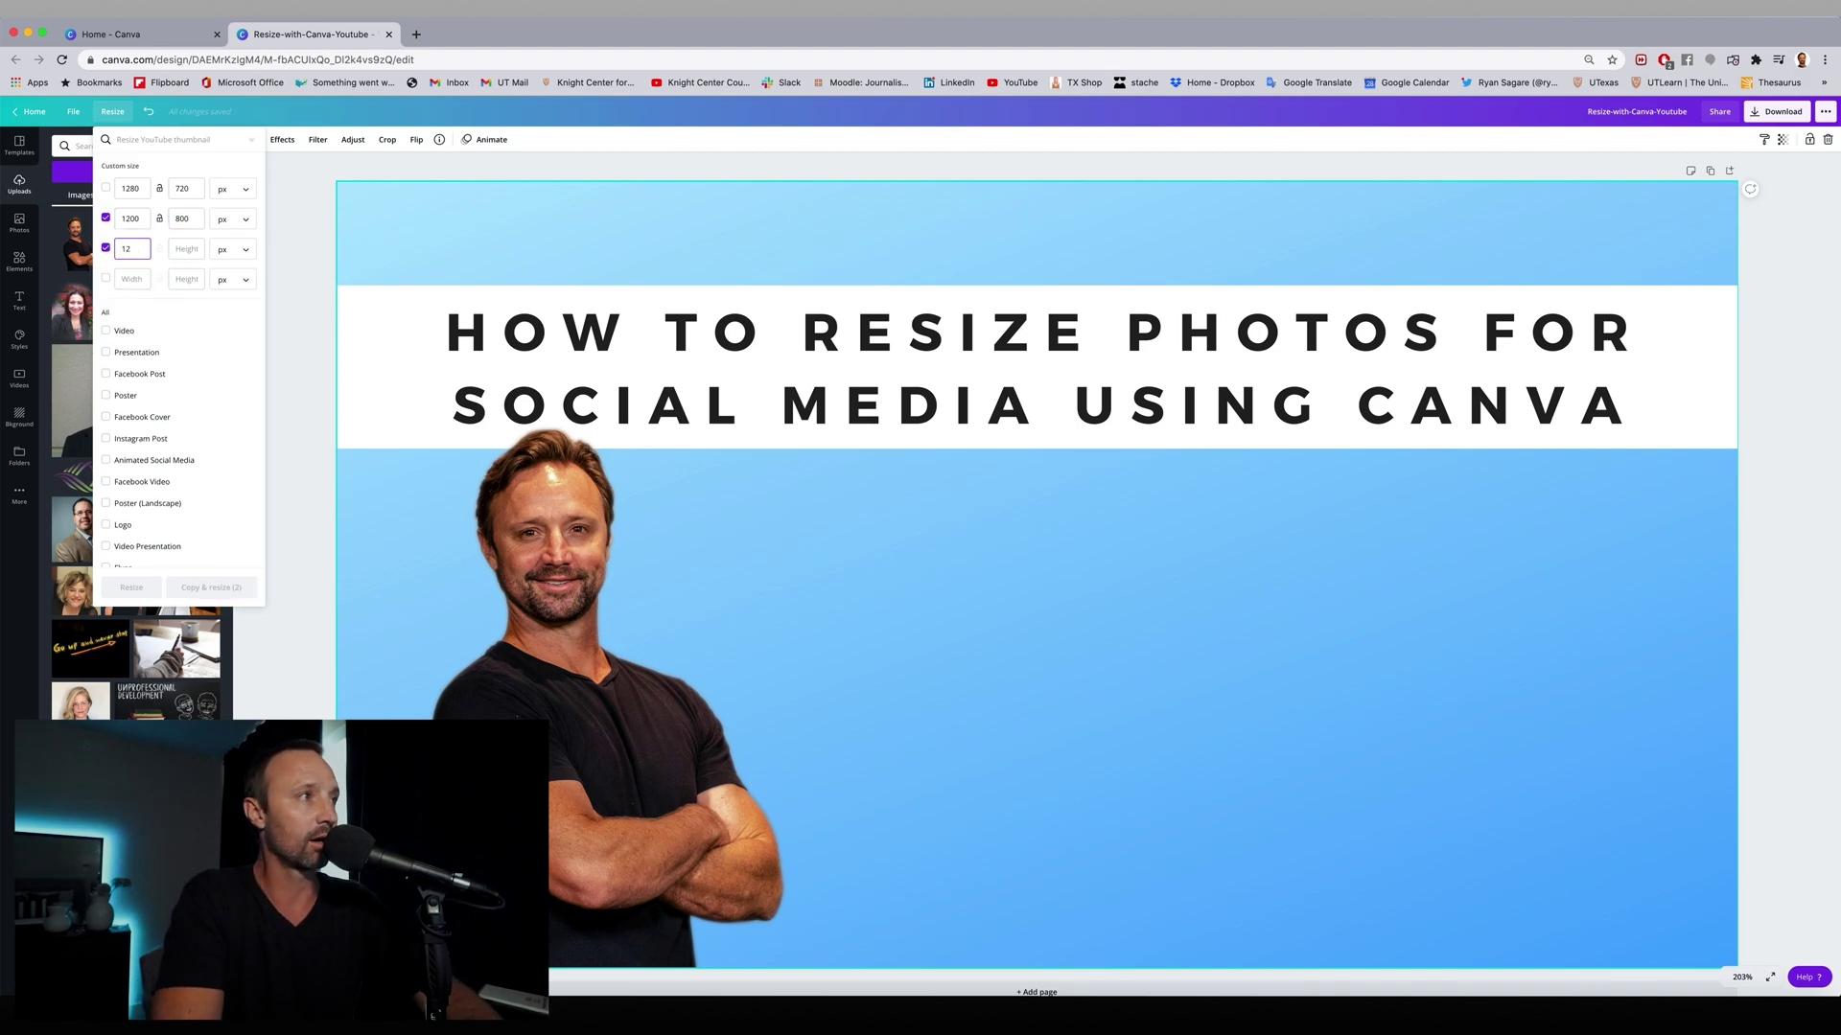
key(Tab)
text(1500)
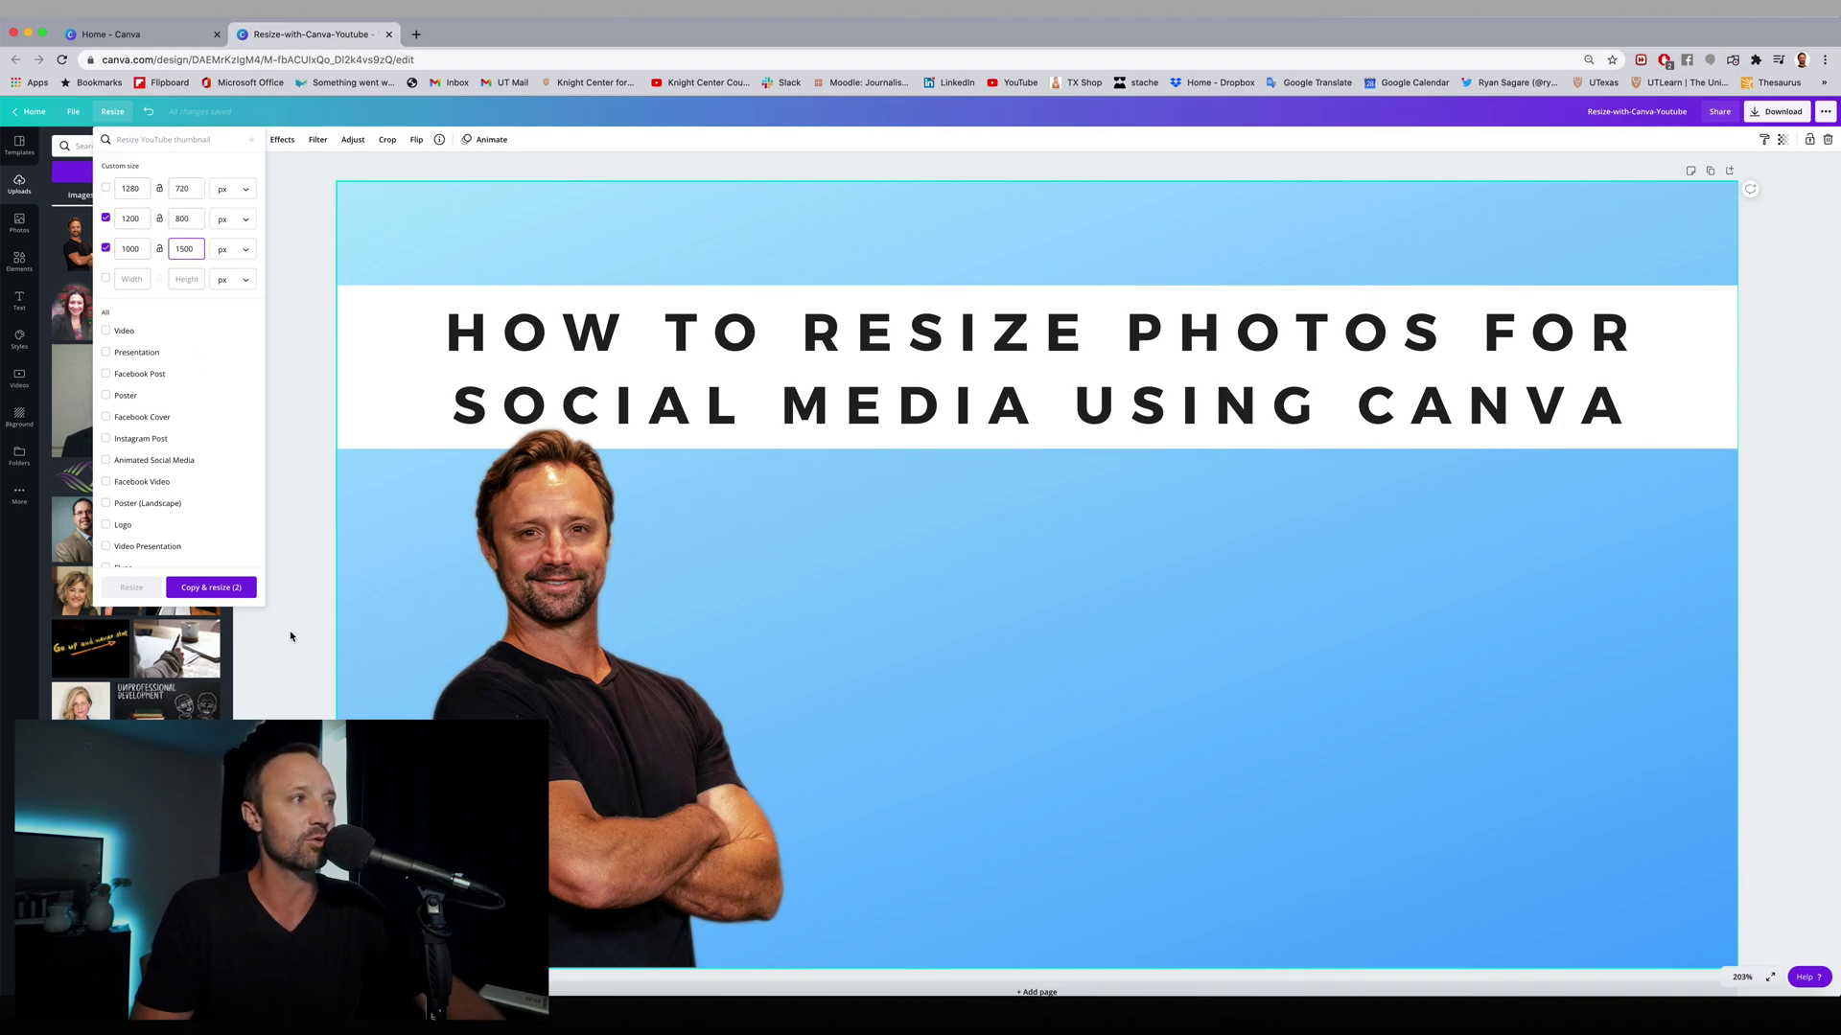
click(198, 589)
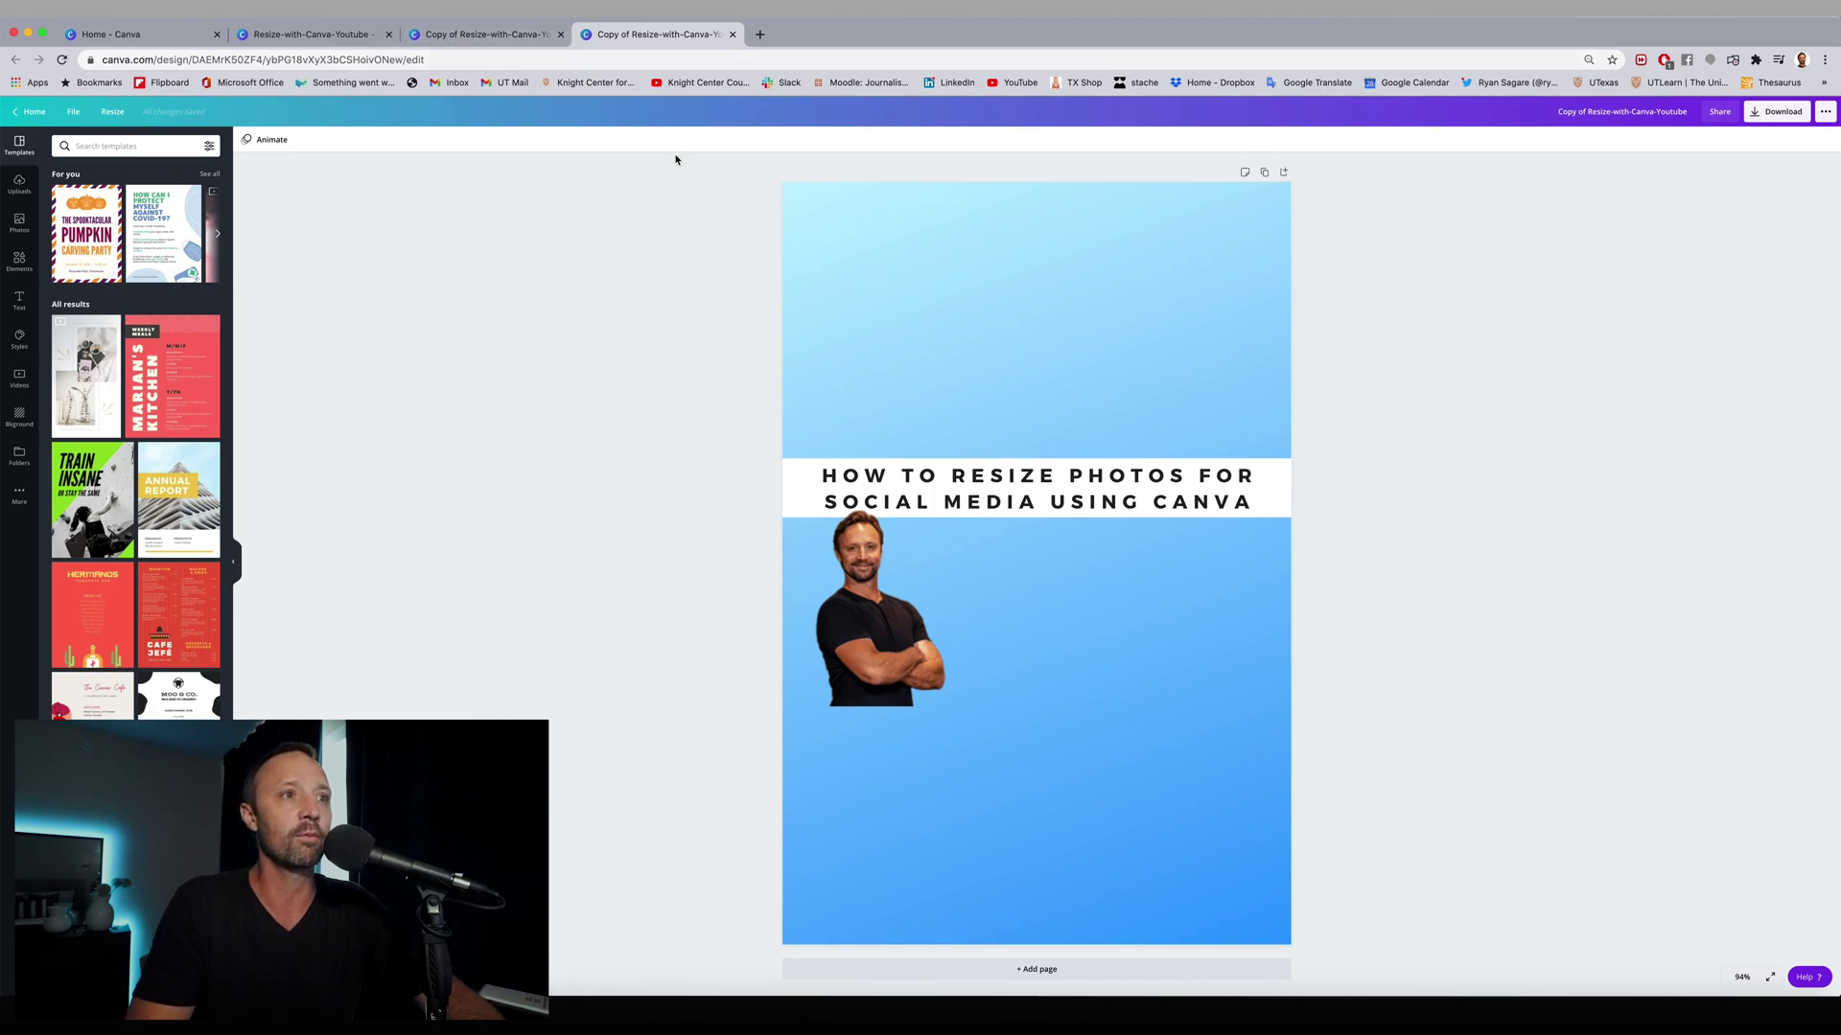
Step: Move the white banner to the upper part of the 1000 × 1500 copy, make it taller, and place the title on it
click(1284, 479)
drag(1035, 459, 1049, 291)
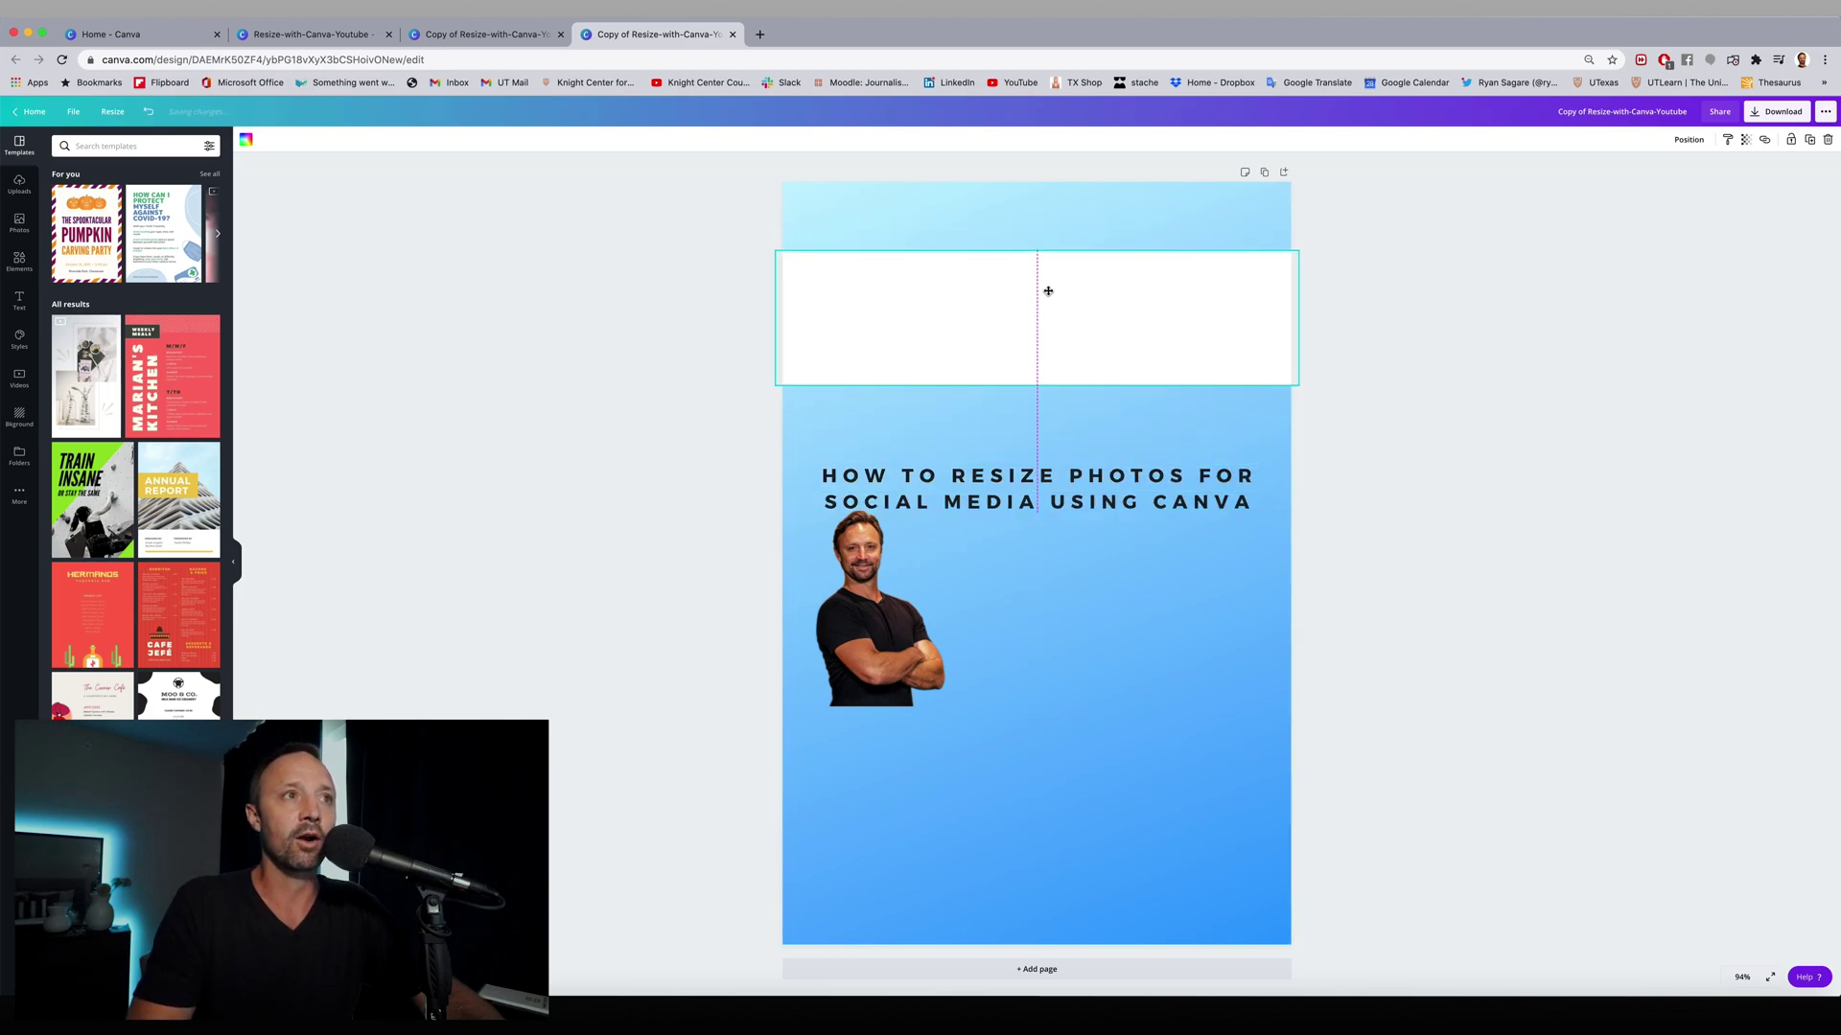
drag(1039, 385, 1039, 407)
drag(1136, 501, 1141, 298)
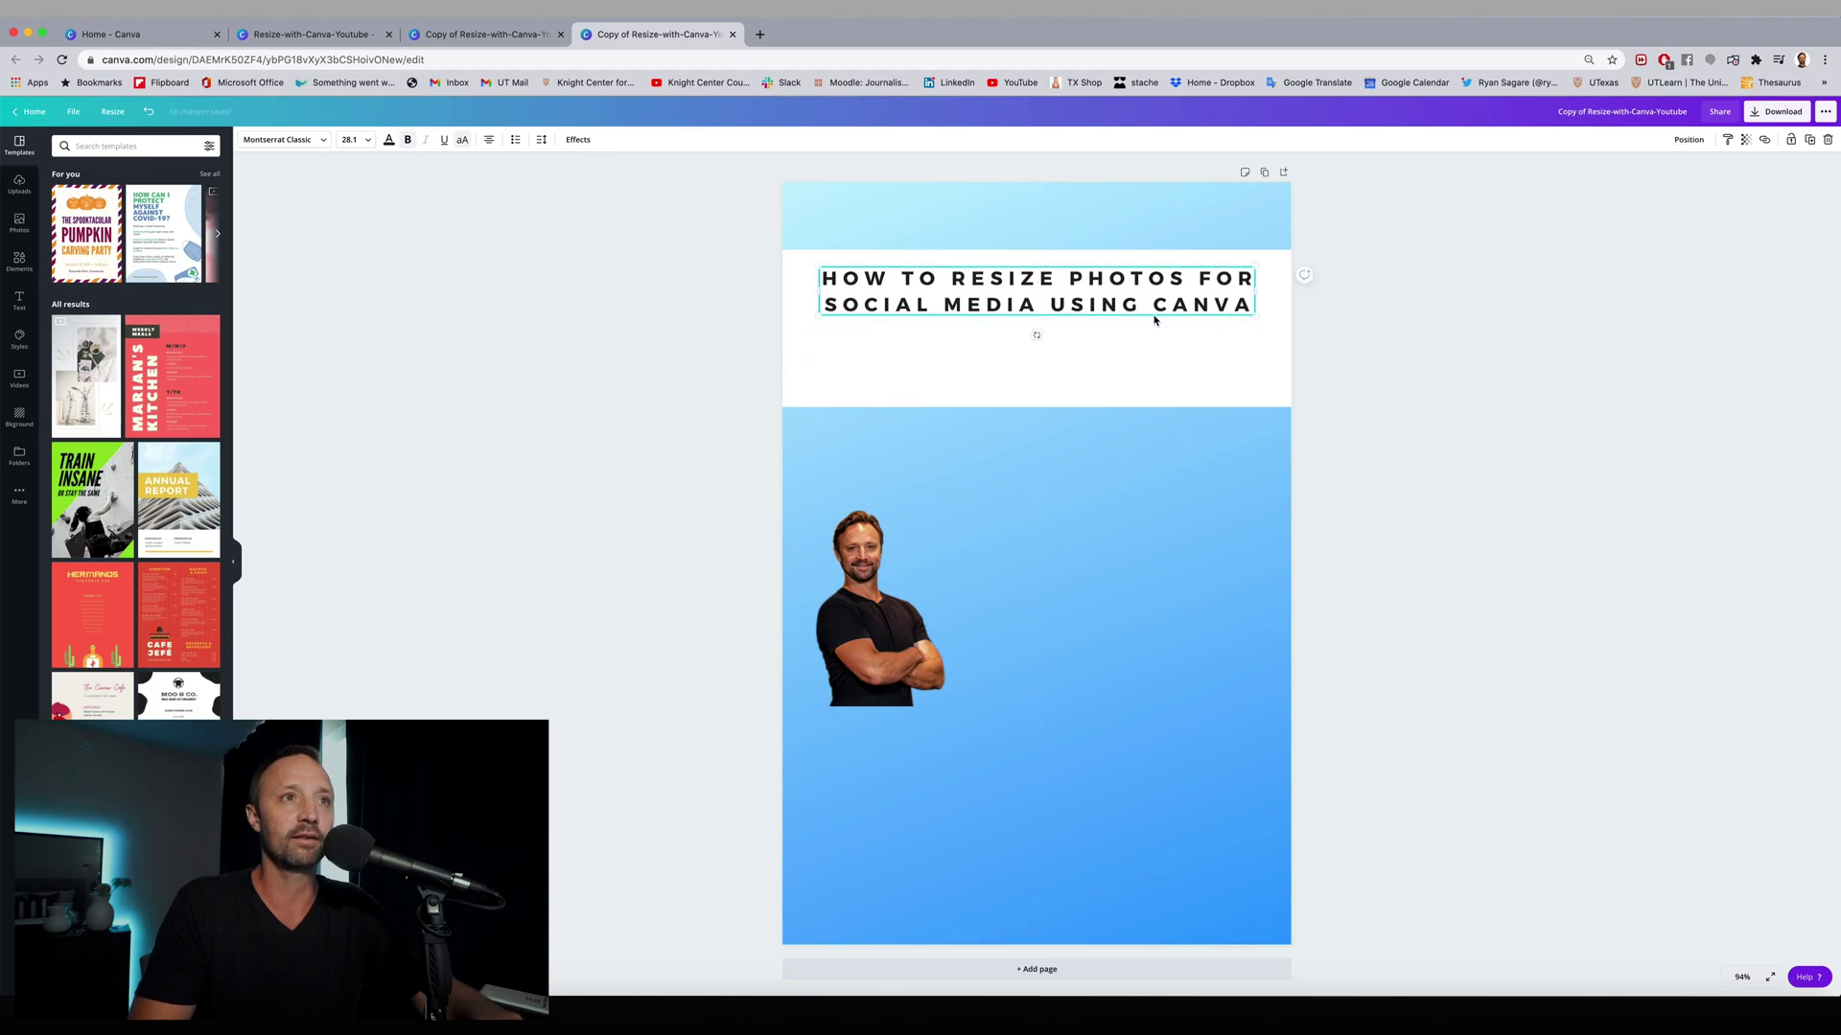
Step: Set the title's font size to 45 and extend the white banner downward to hold all four lines of text
double_click(990, 289)
click(347, 139)
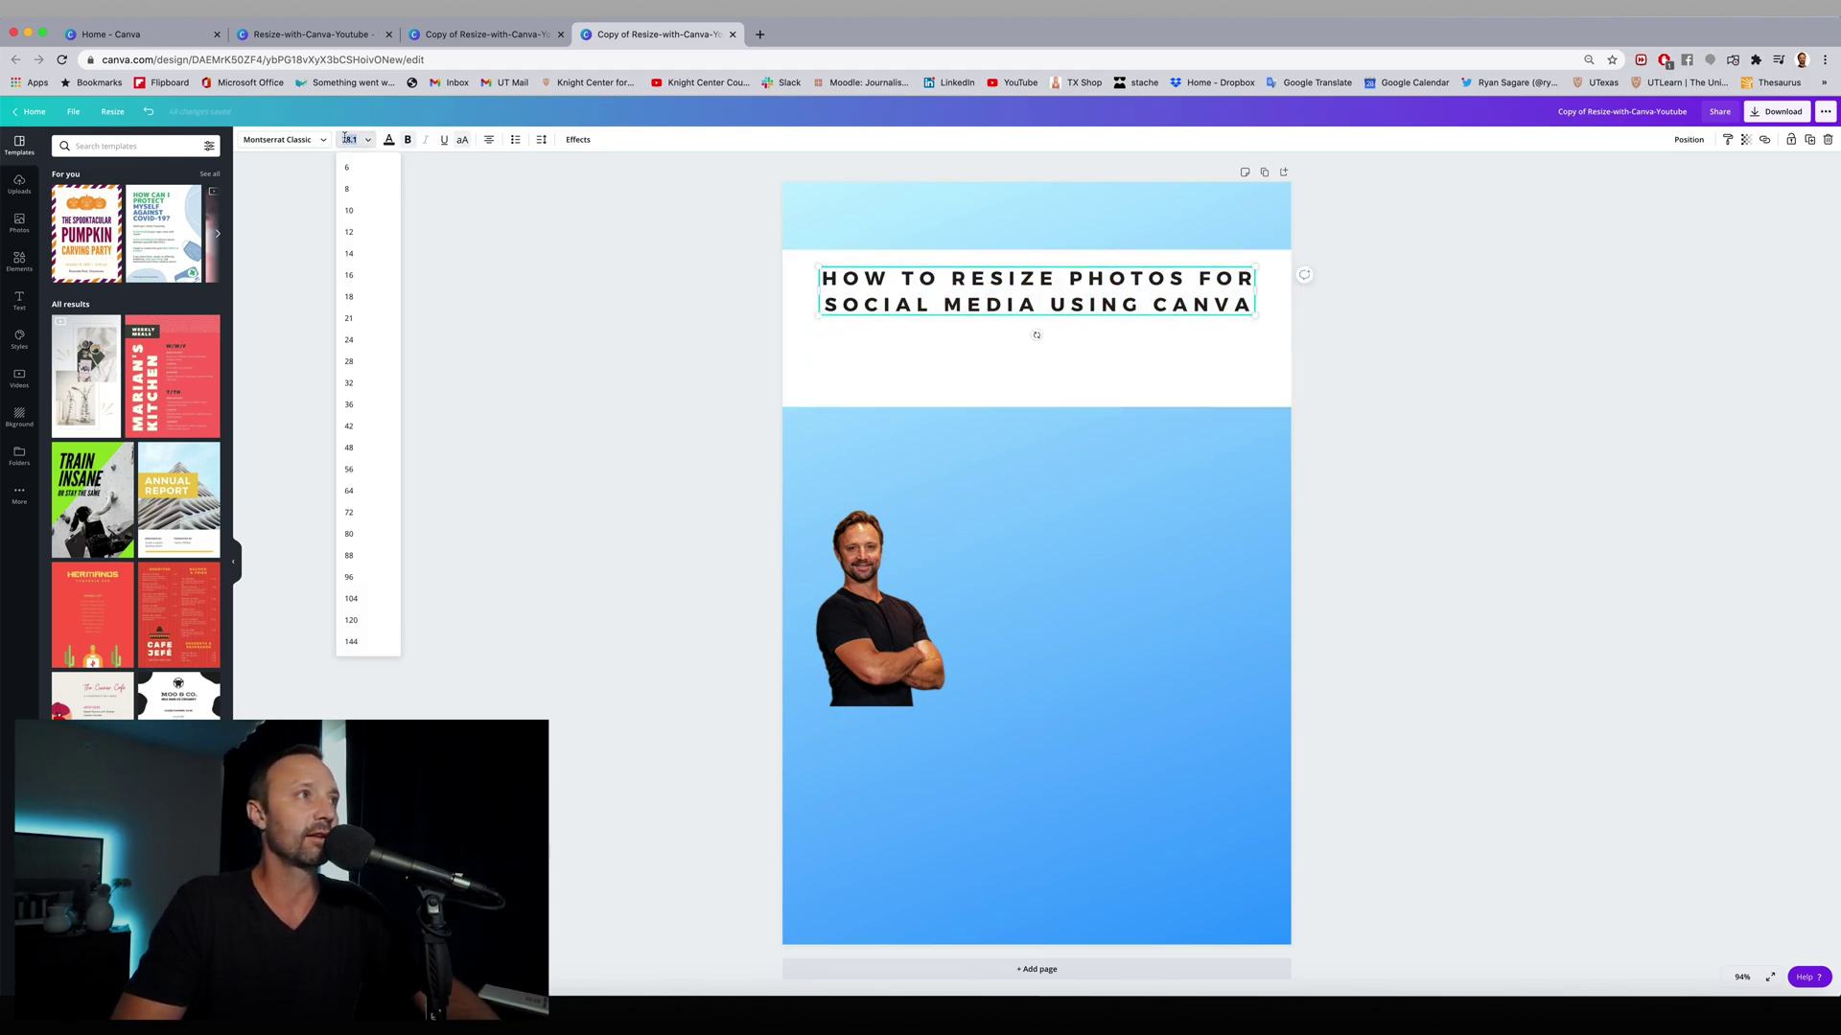
click(352, 471)
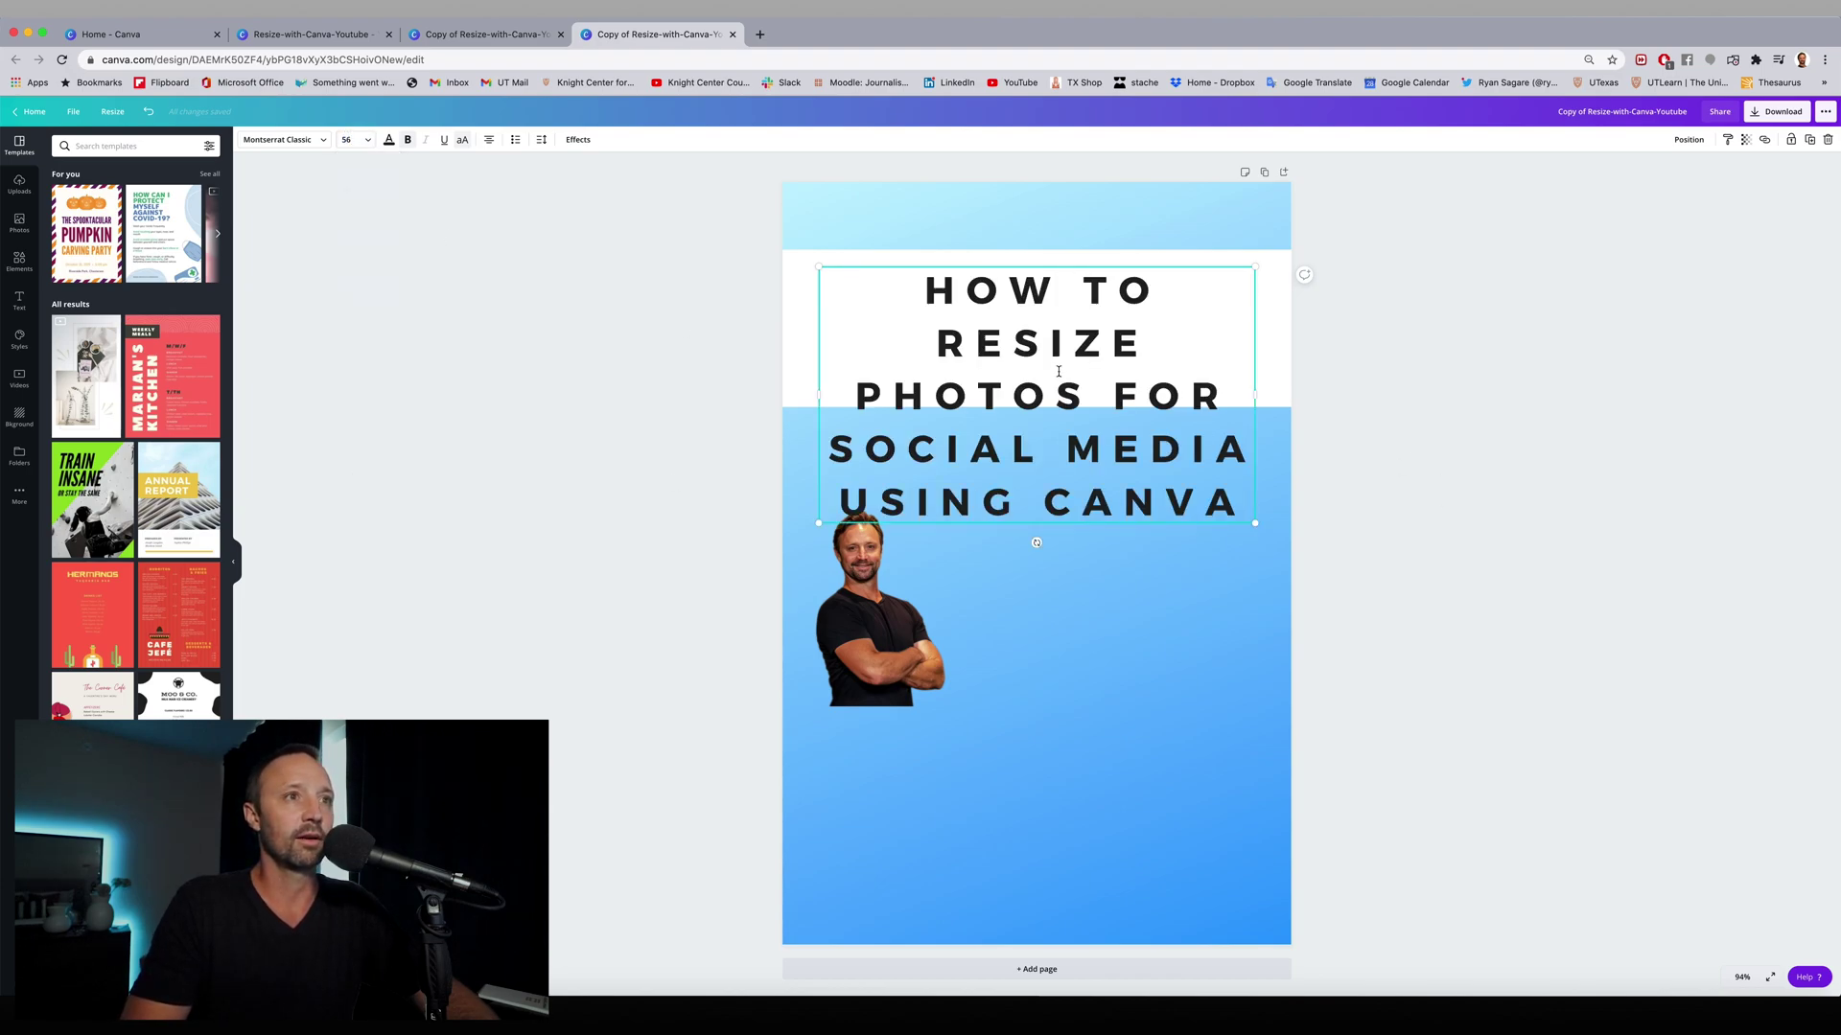
click(347, 139)
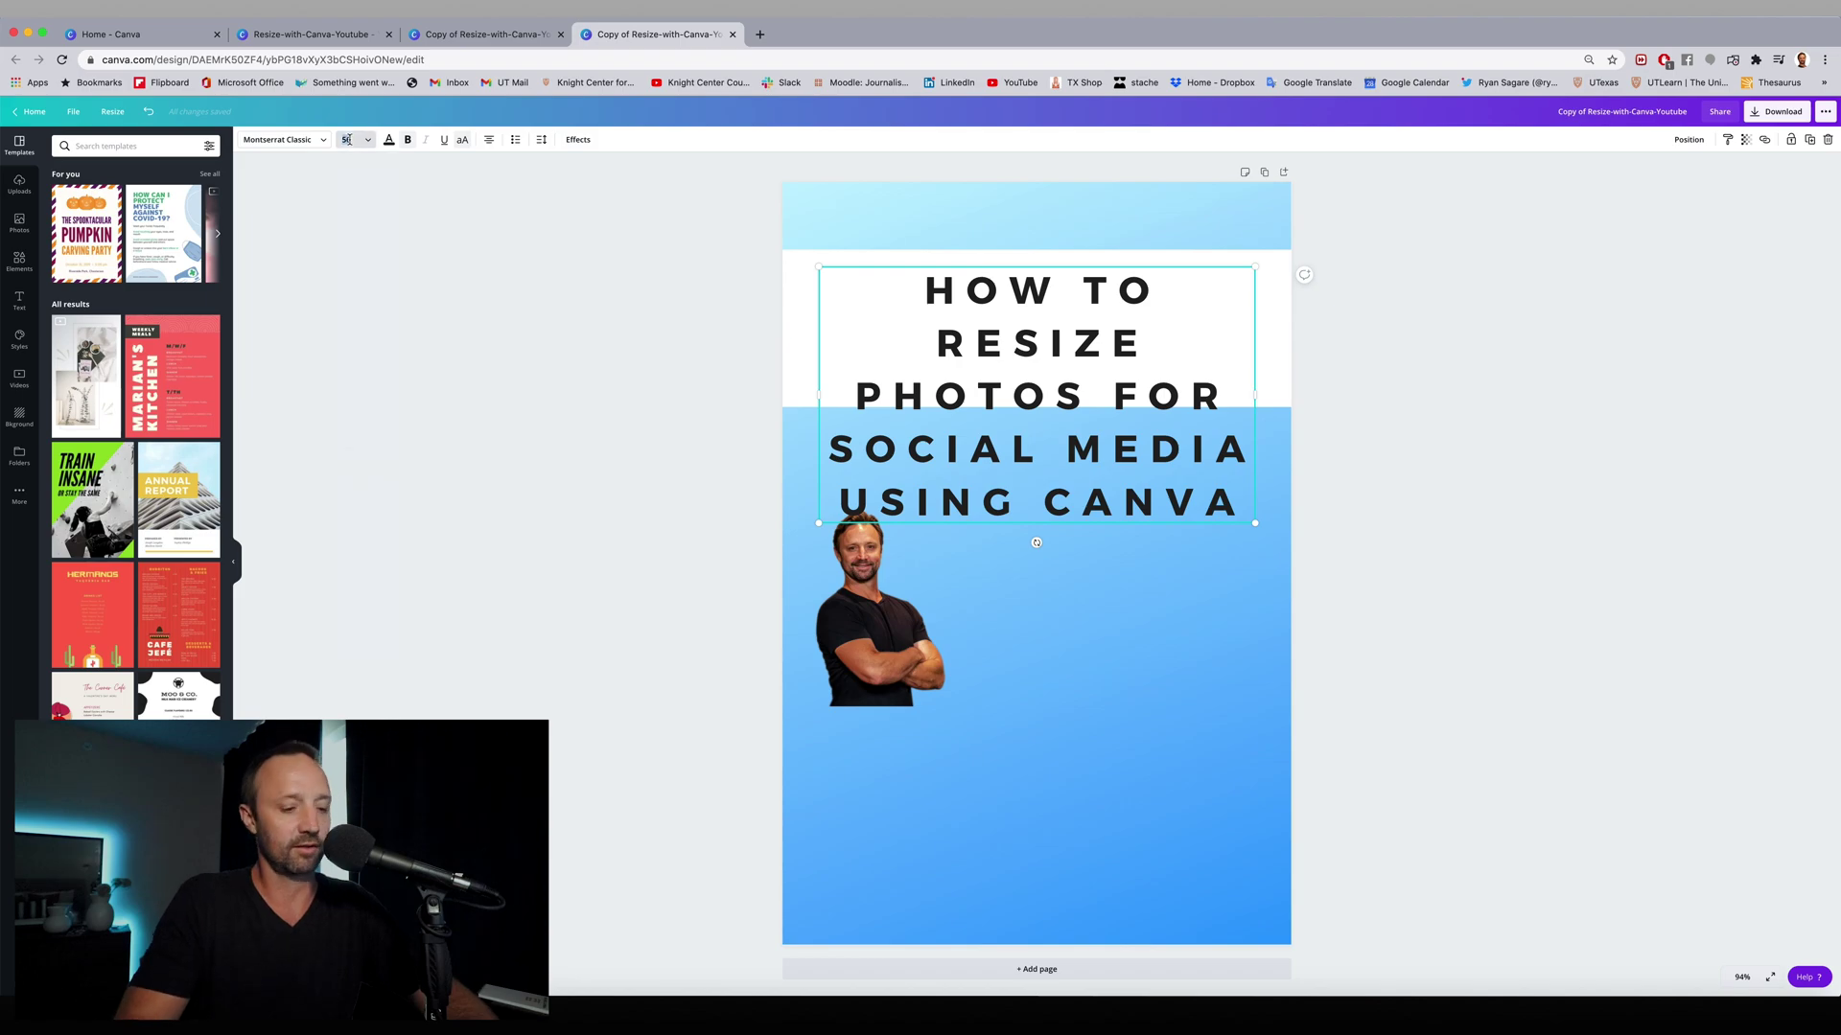
text(45)
key(Return)
click(1273, 354)
drag(1045, 407, 1043, 451)
click(884, 537)
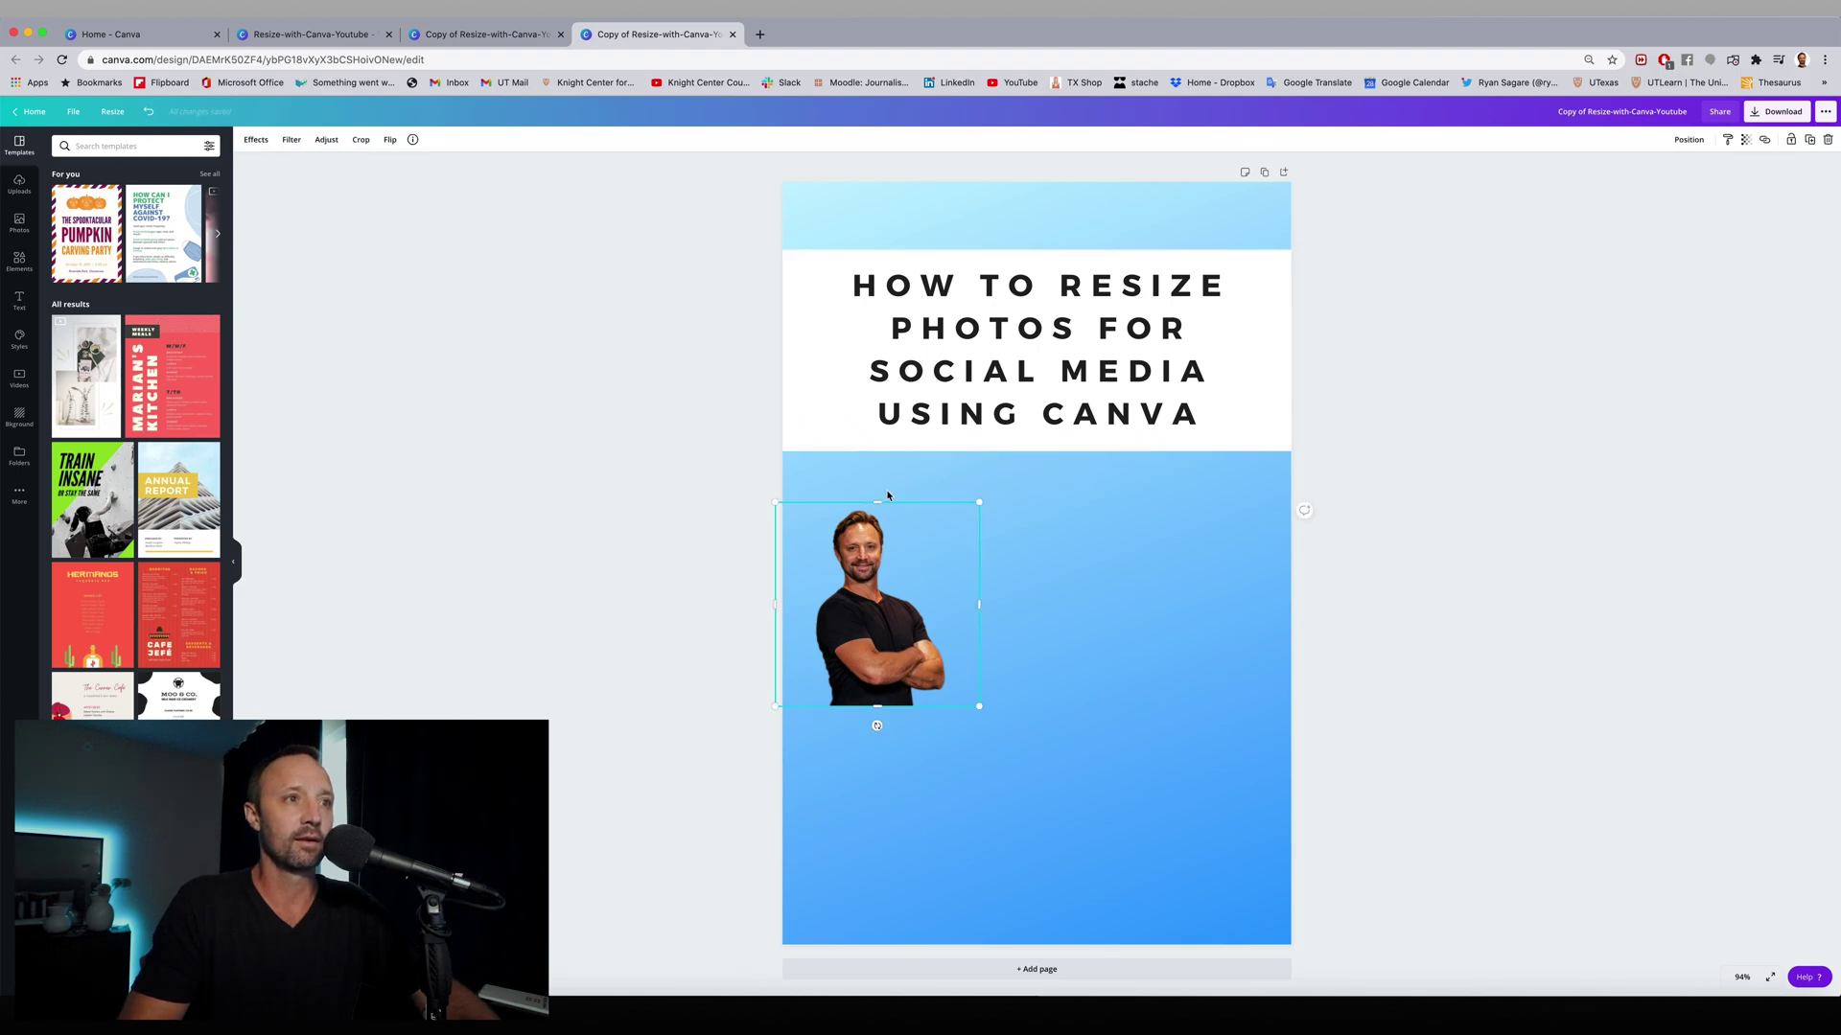
drag(977, 503, 1104, 365)
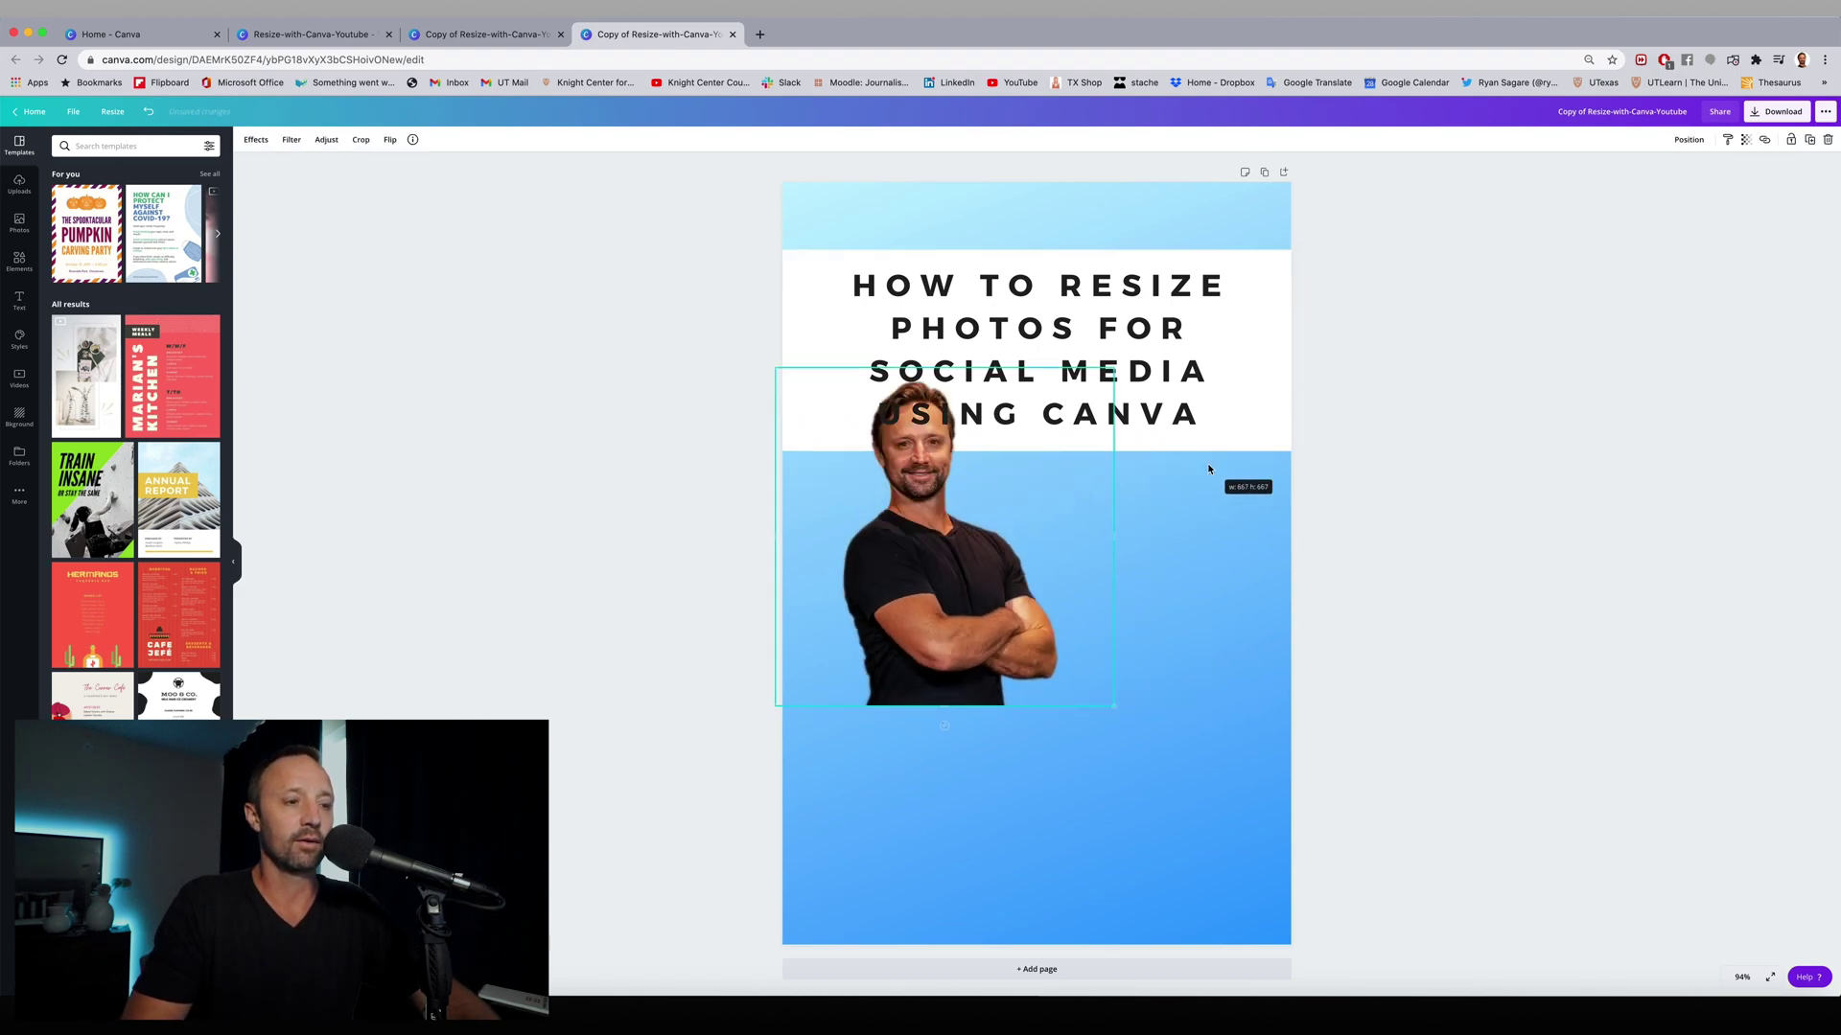
key(ctrl+z)
Step: Reposition and enlarge the portrait so it fills the space beneath the banner and rests on the page's bottom edge
drag(884, 565, 1078, 590)
mouse_move(965, 629)
mouse_down()
mouse_move(786, 635)
mouse_move(988, 636)
mouse_up()
drag(965, 730, 770, 927)
drag(1170, 928, 1200, 943)
drag(1044, 861, 1107, 849)
drag(833, 513, 778, 467)
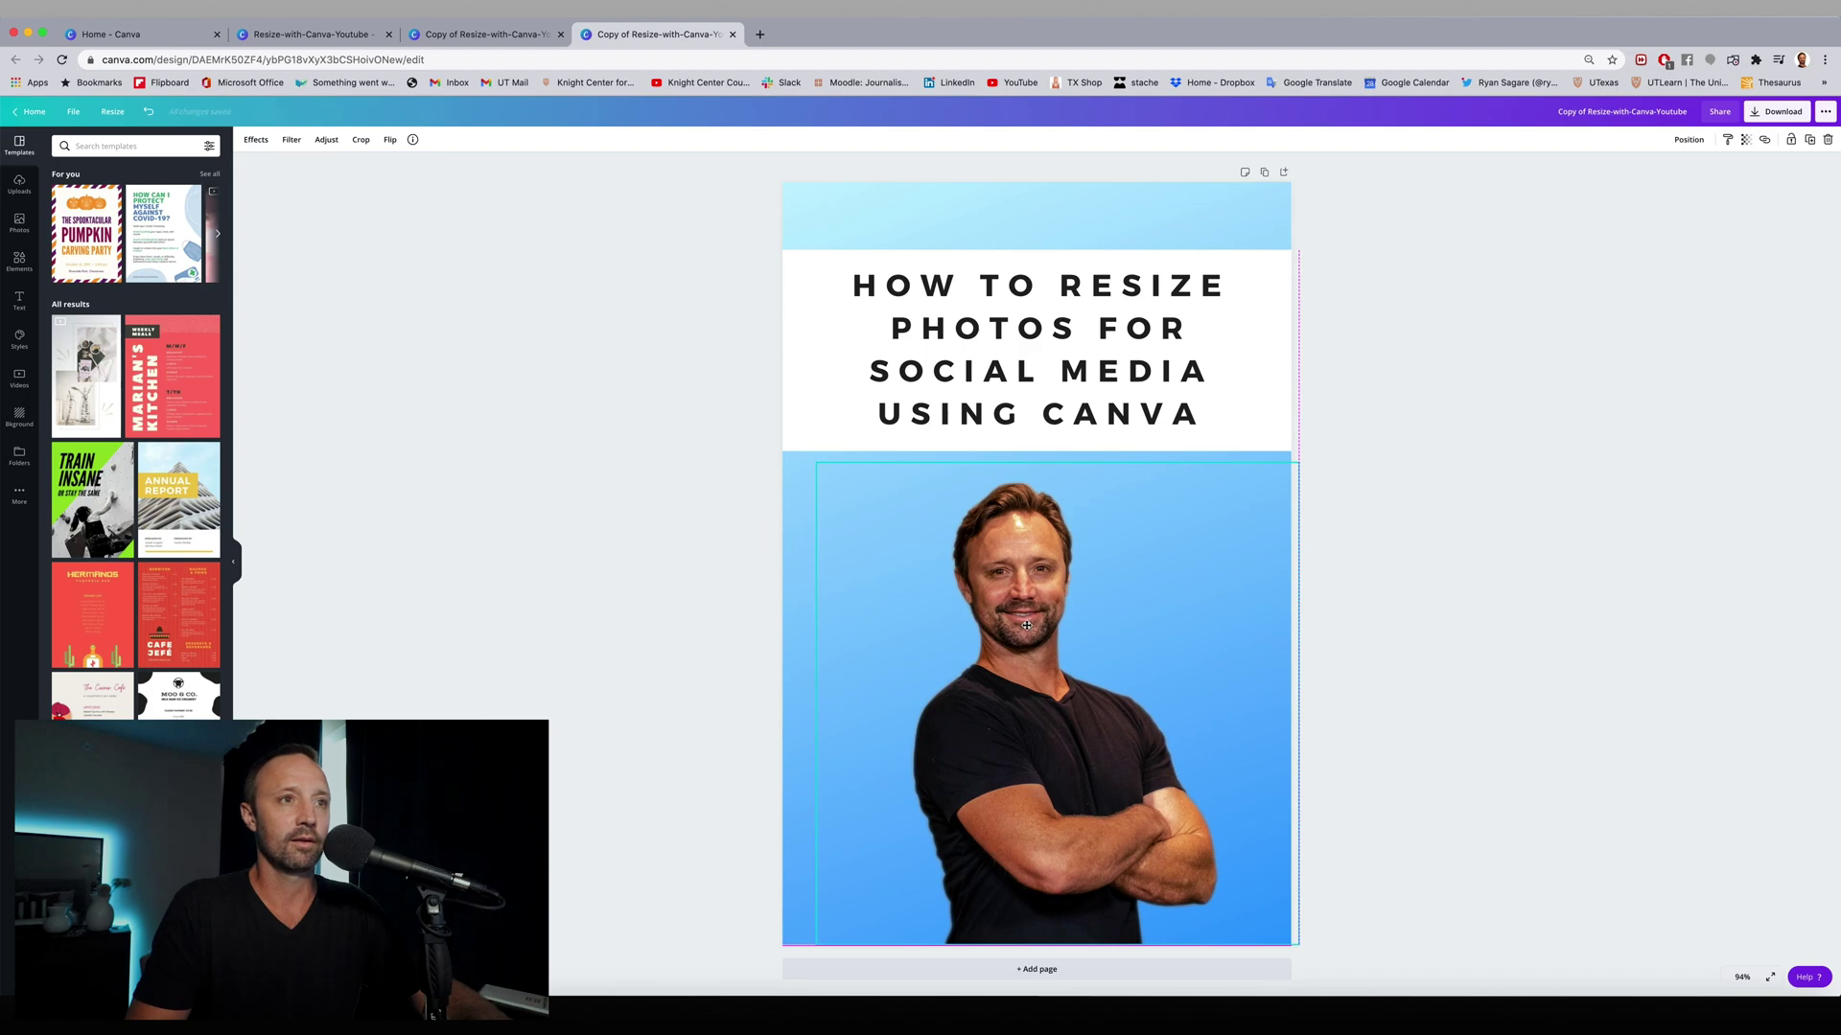
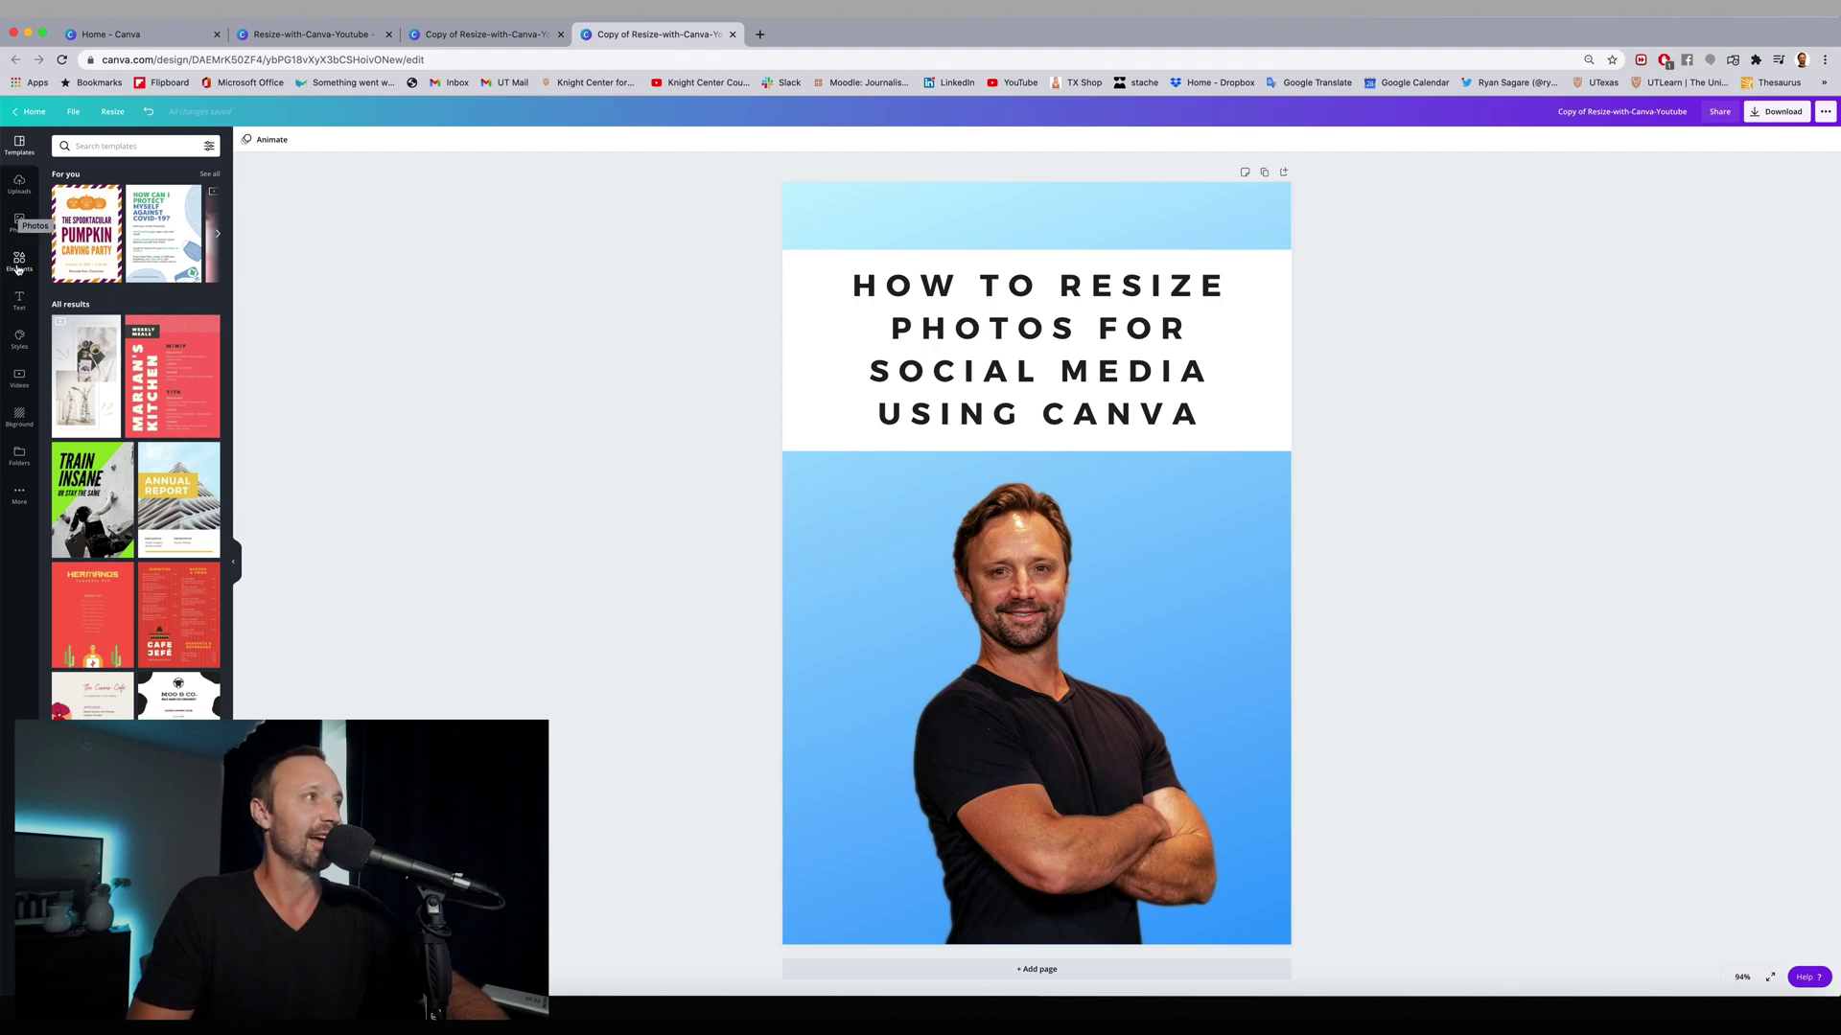
Step: Try a small white Twitter bird graphic beside the portrait's head, and delete it again
click(19, 261)
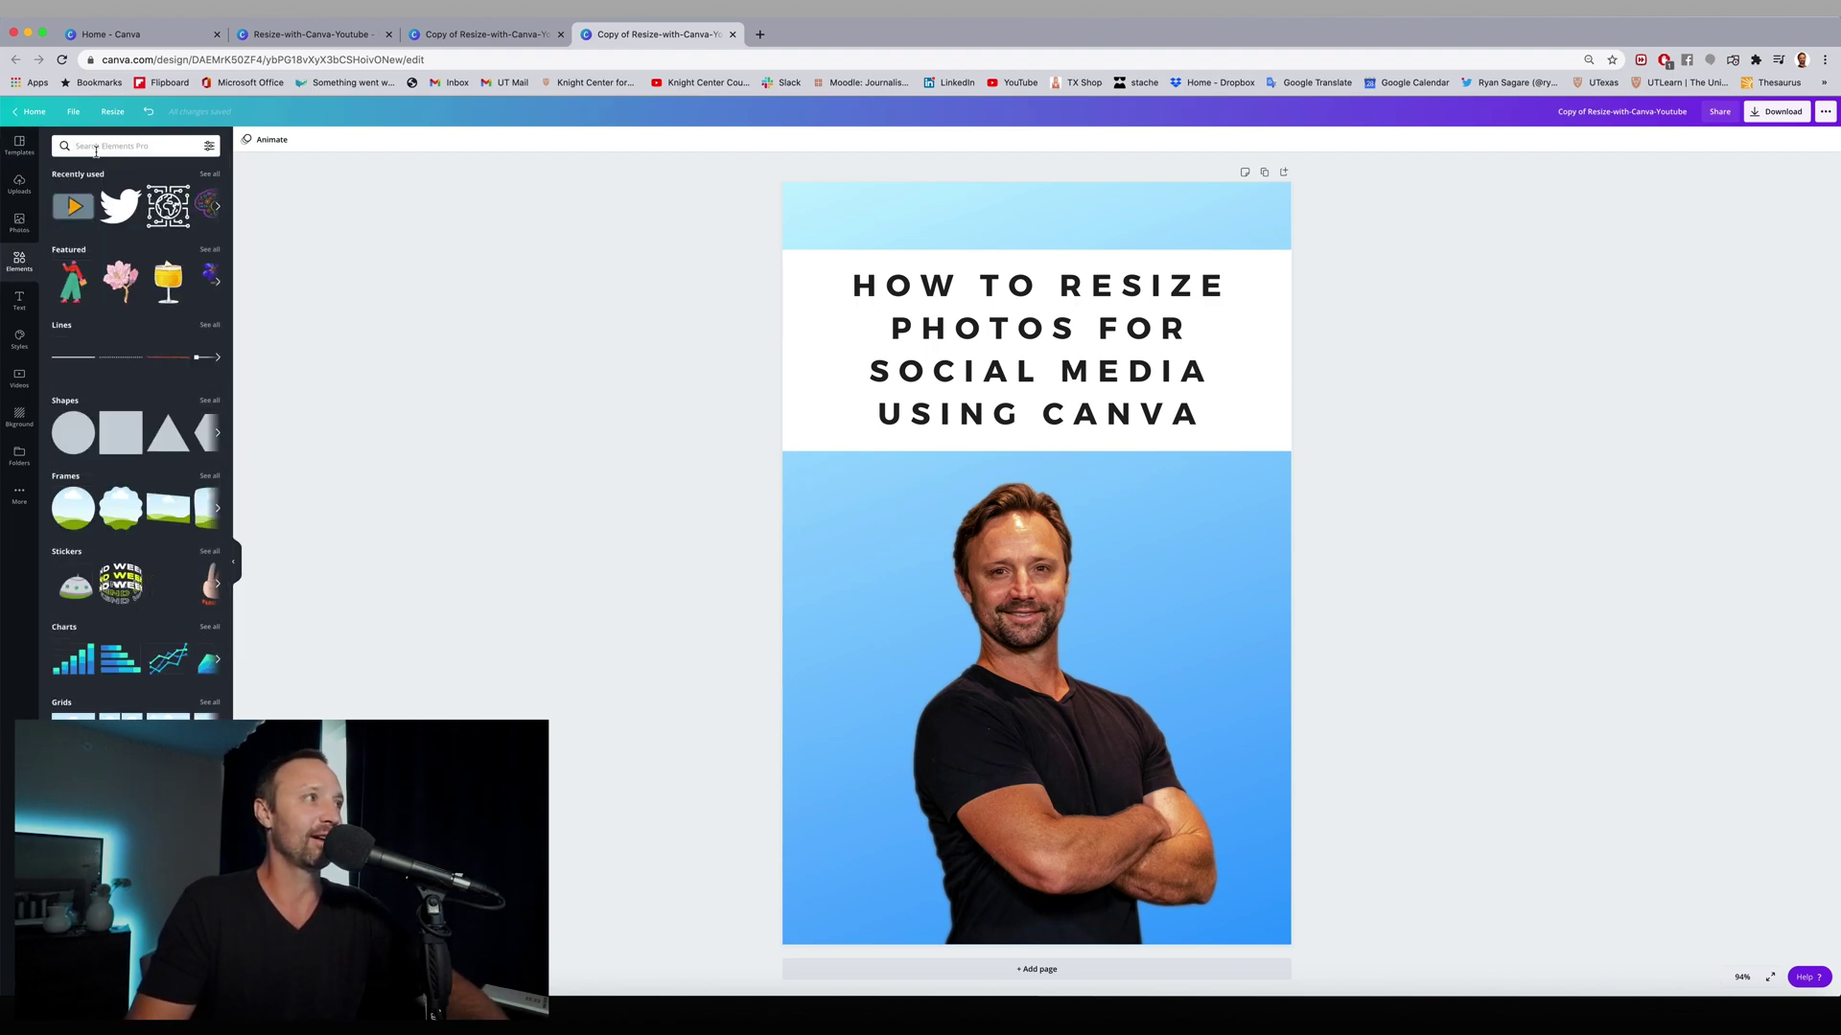
drag(120, 205, 870, 574)
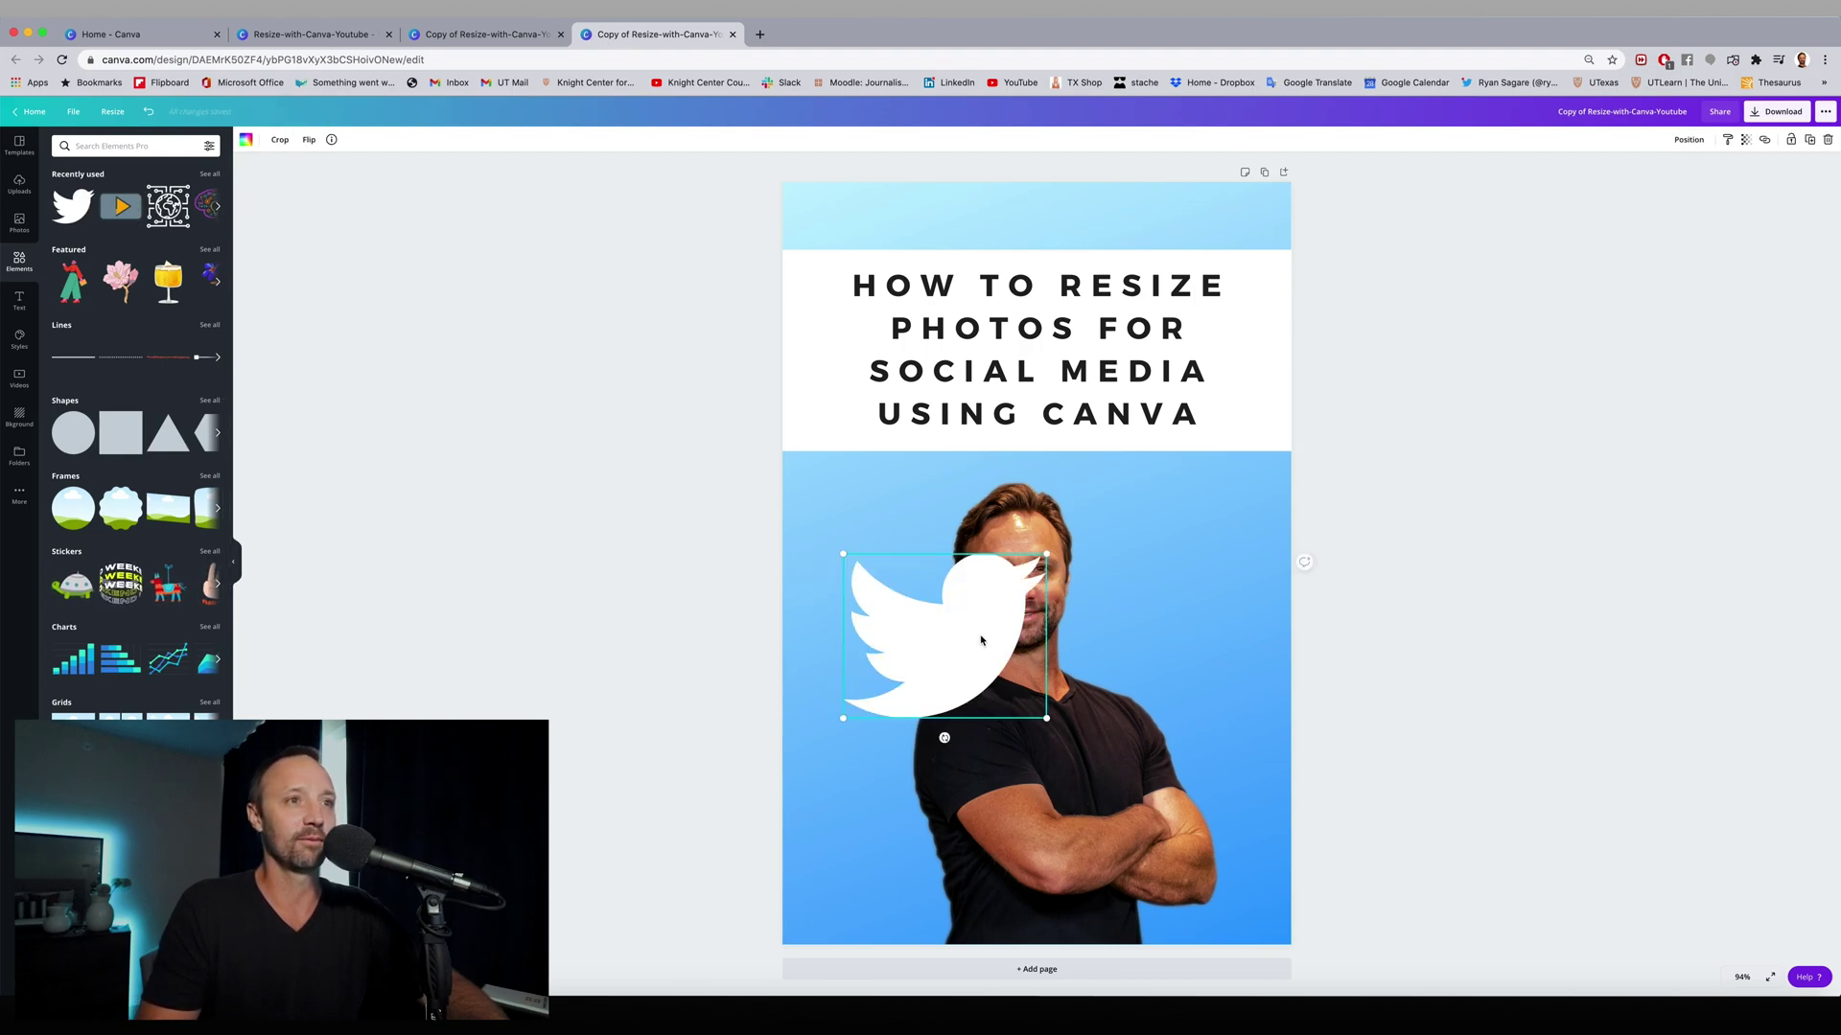
drag(1047, 718, 936, 637)
drag(843, 575, 798, 572)
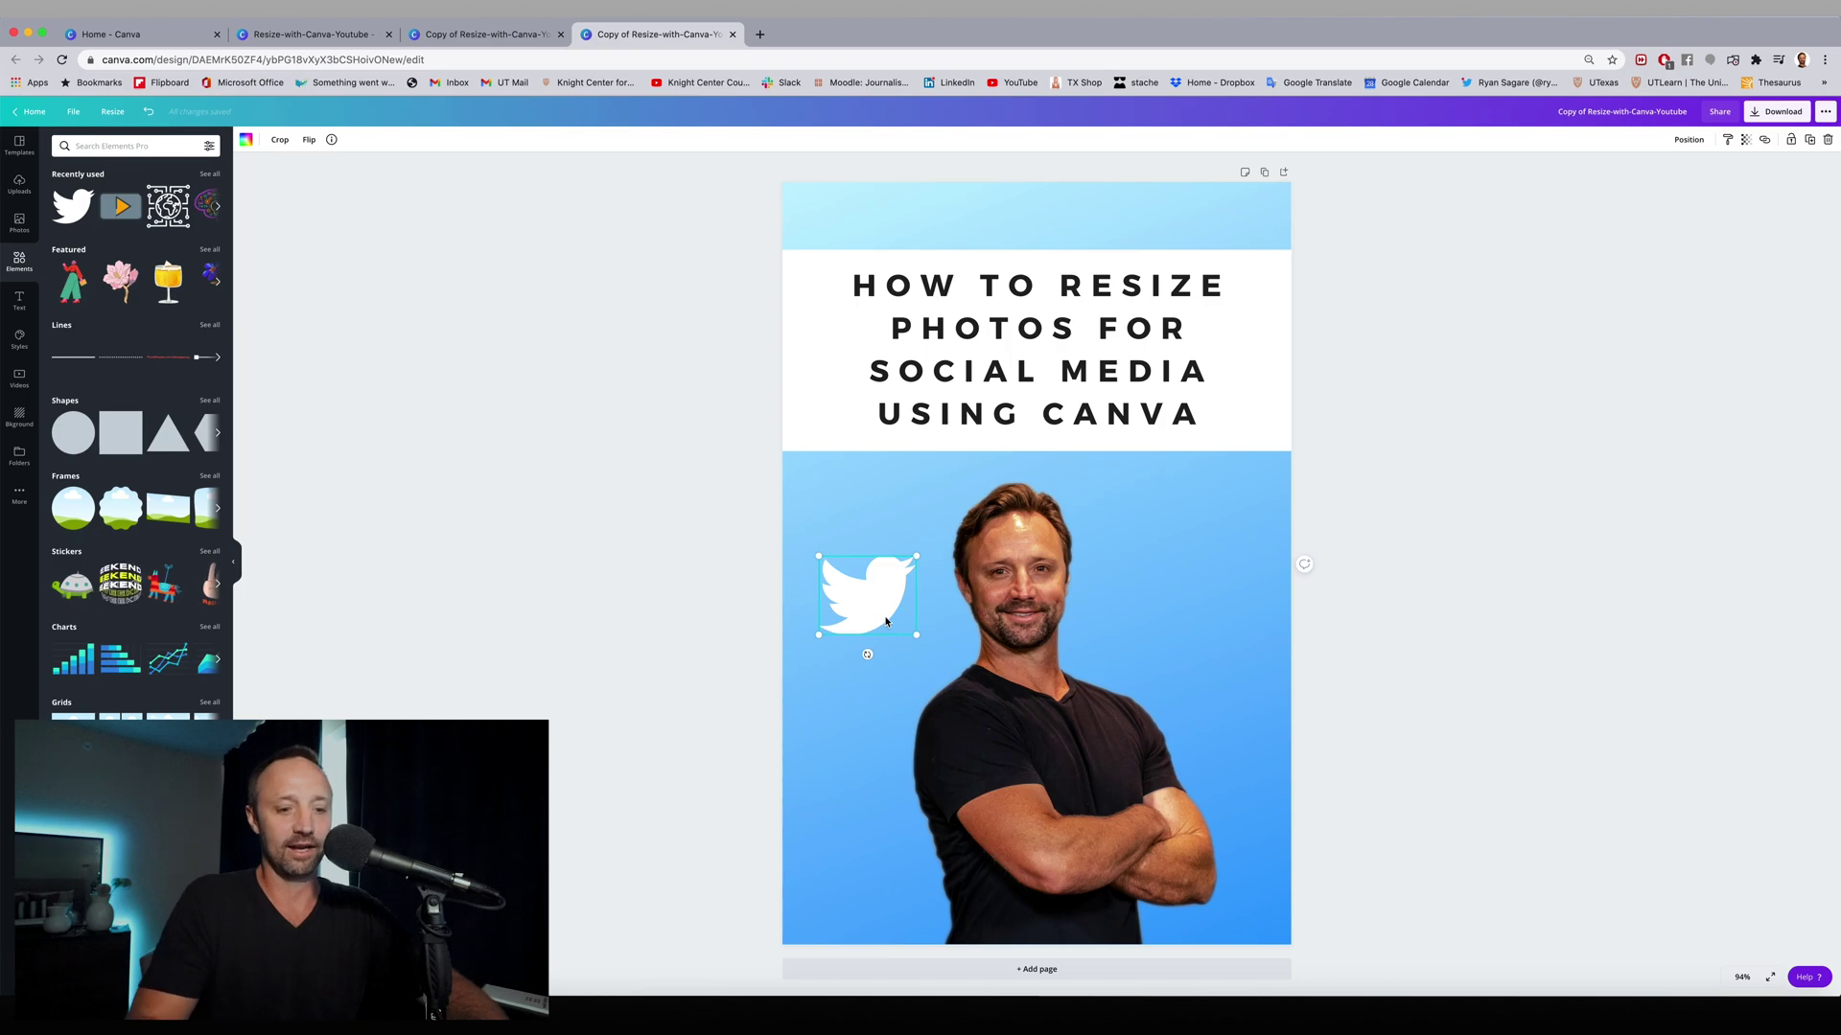
key(Delete)
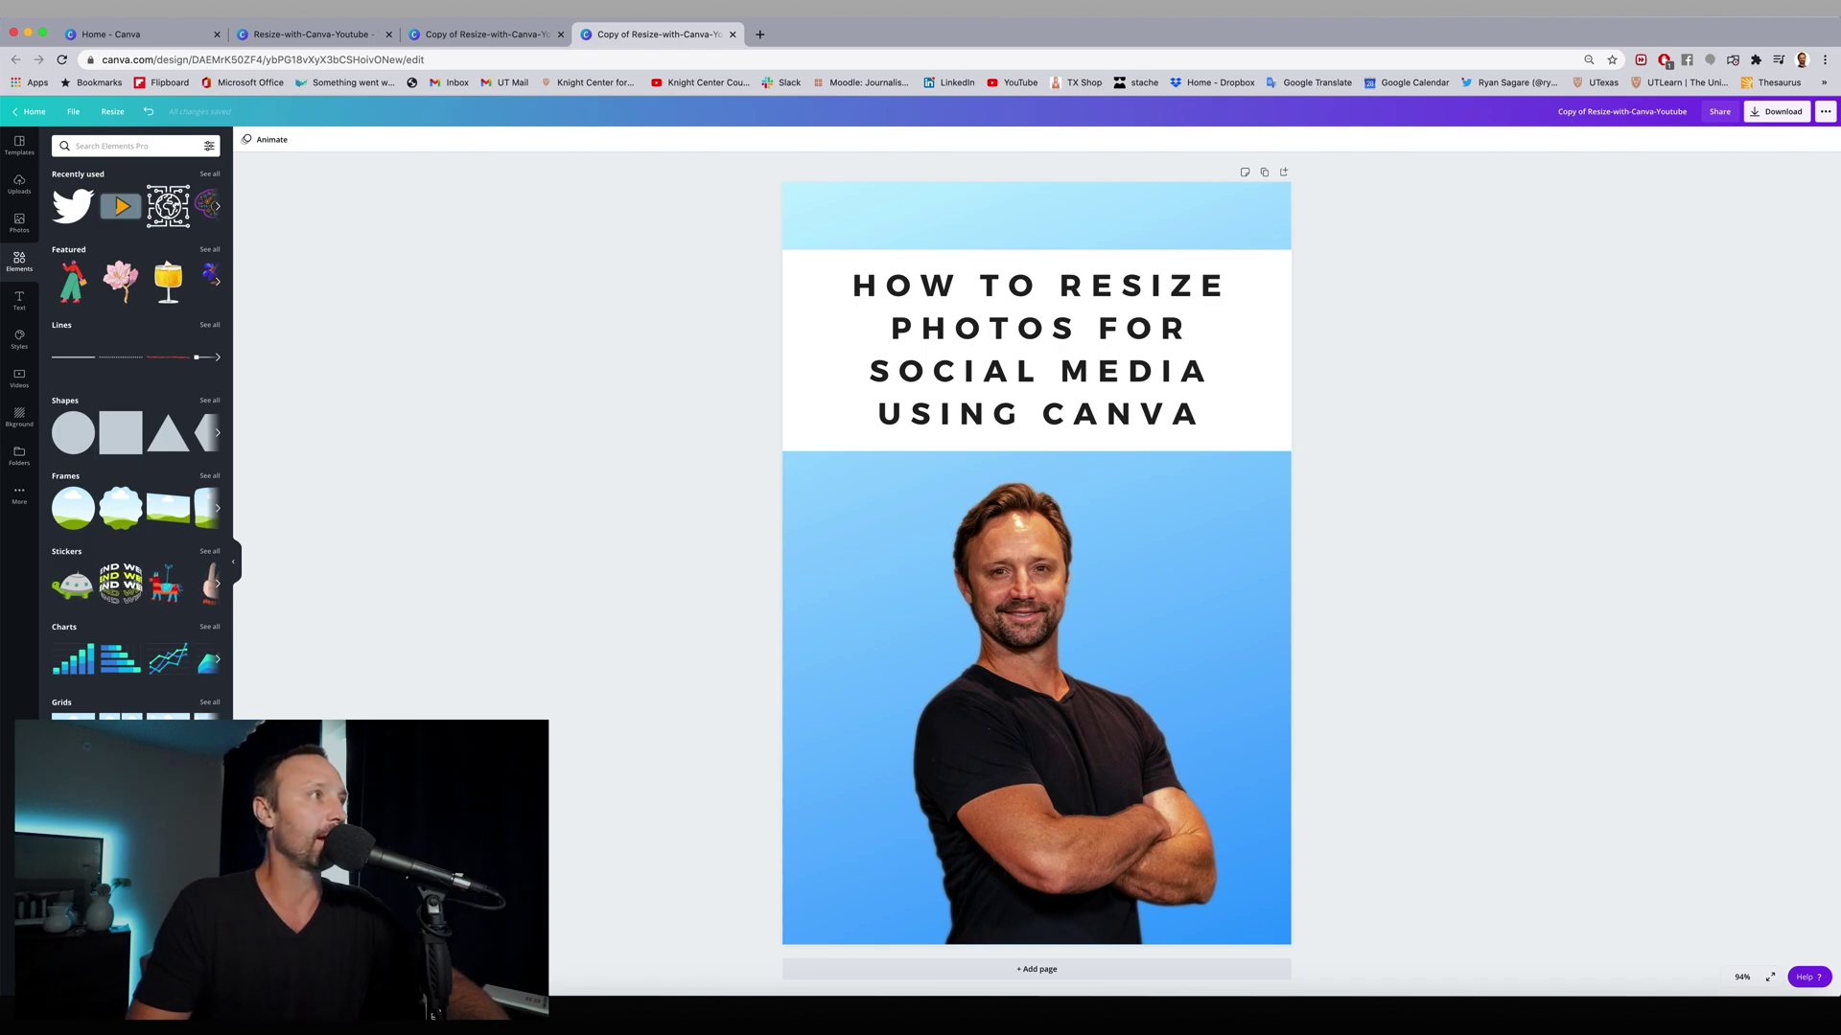
Step: Try placing SchoolRubric logos from the Logos folder on the design, and undo each placement
click(19, 454)
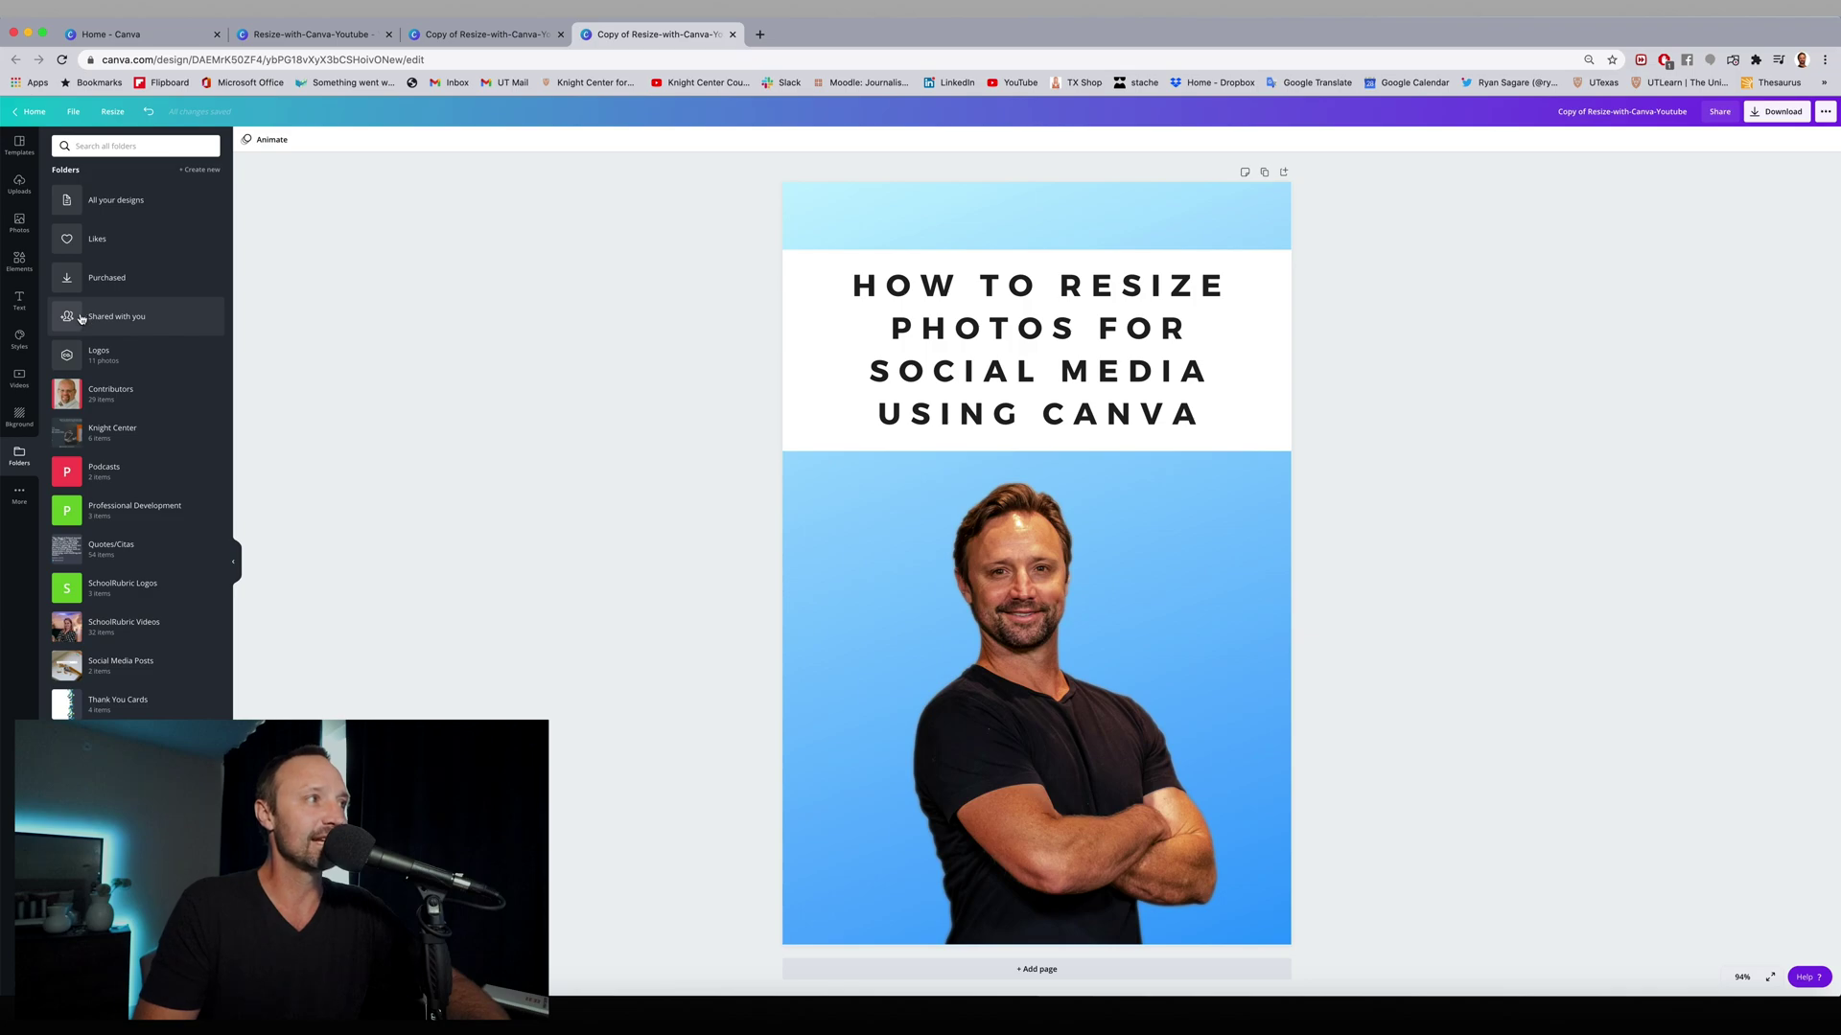
click(90, 357)
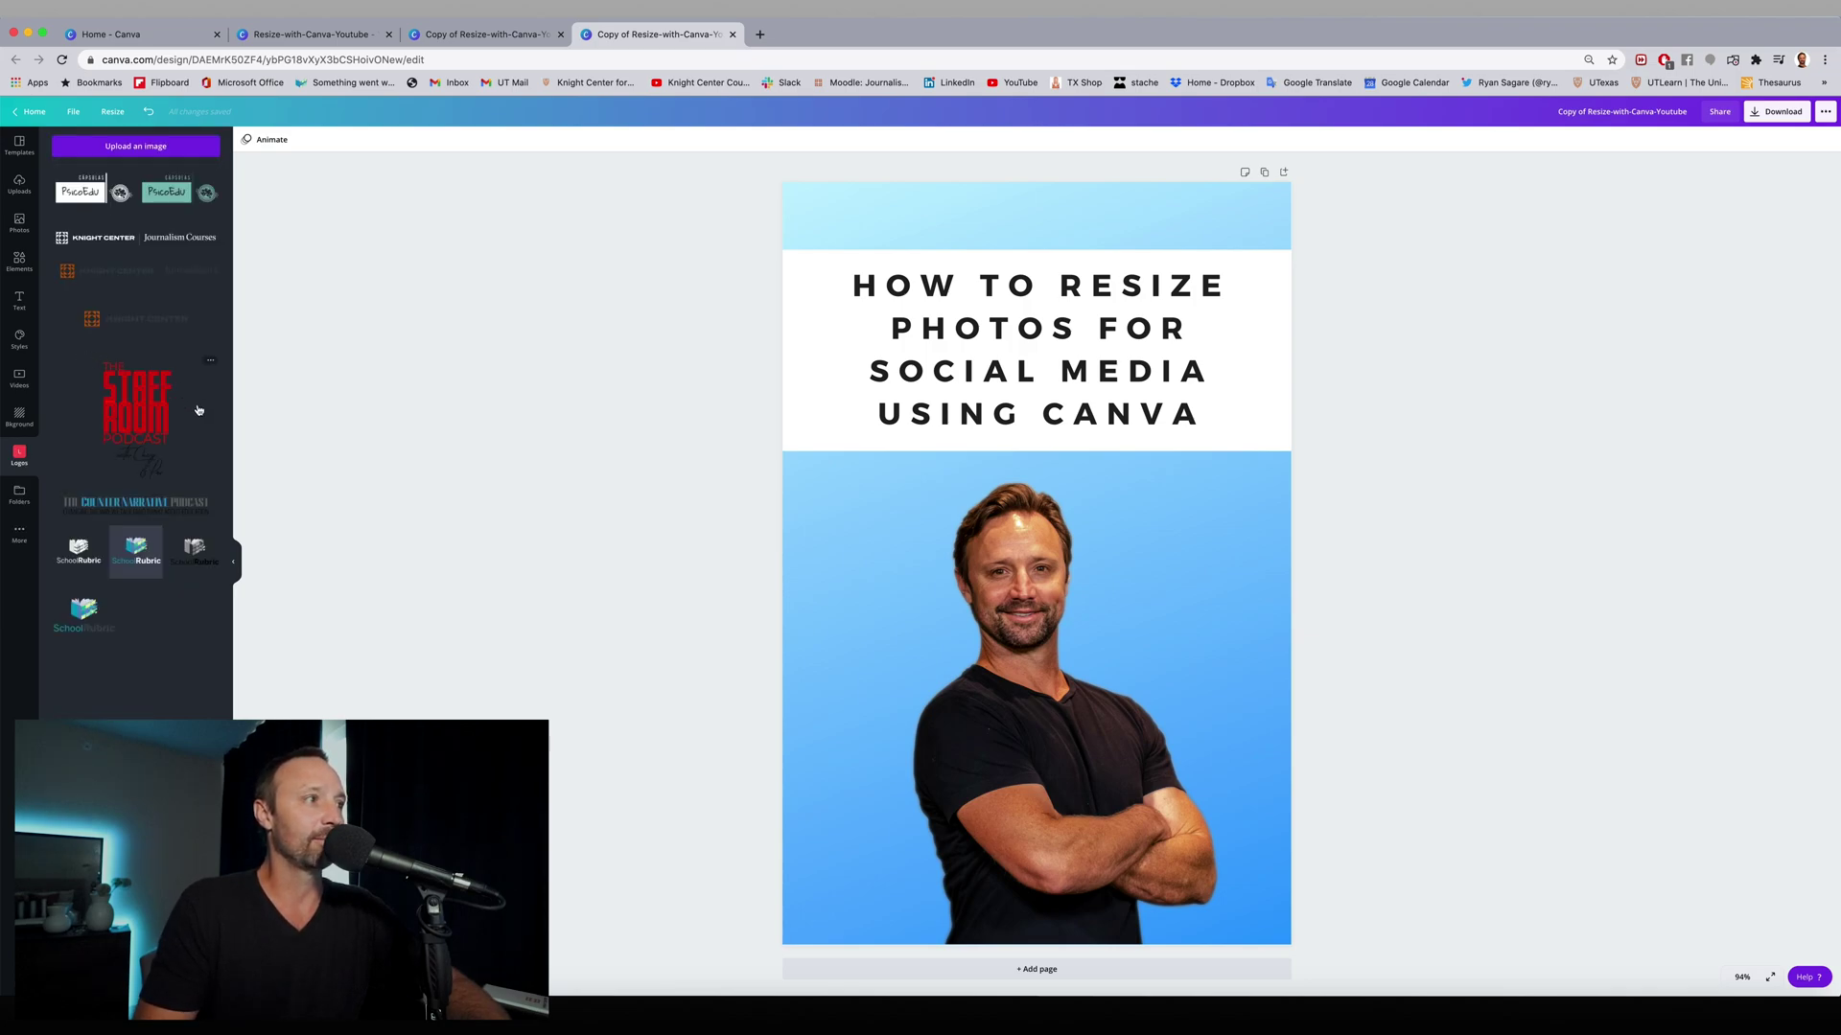
drag(83, 610, 728, 671)
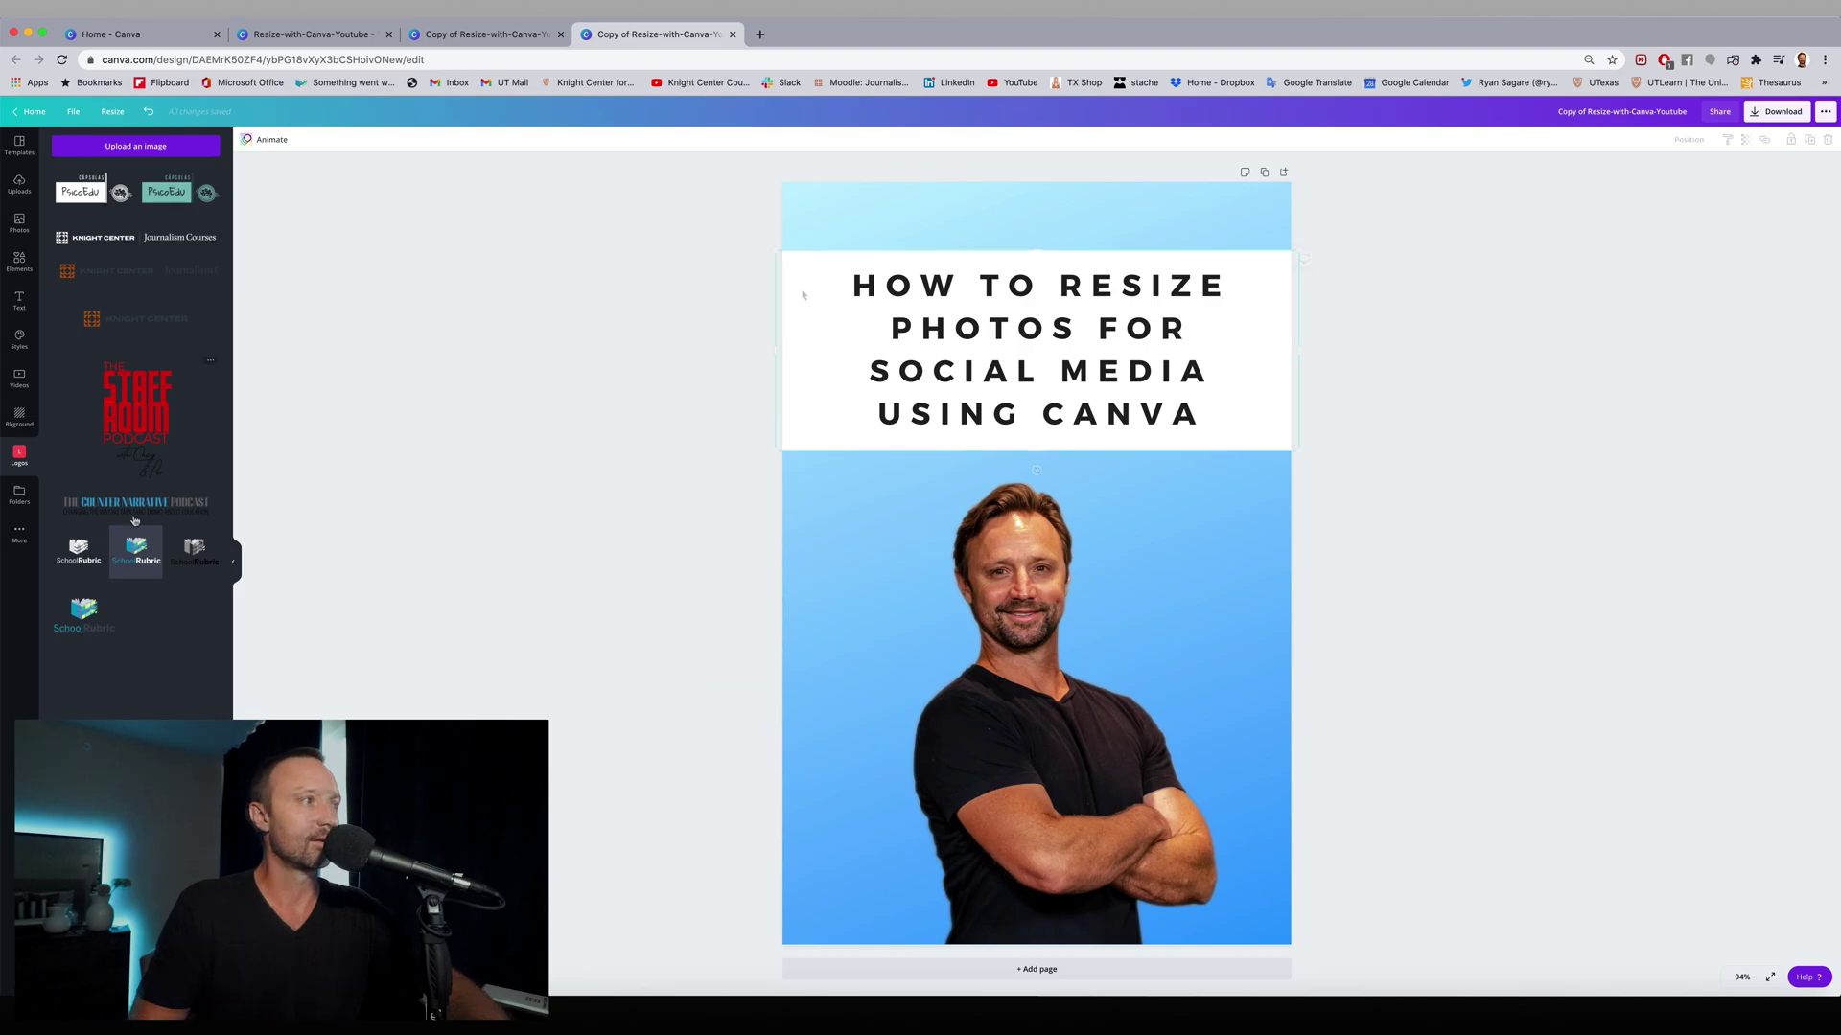
key(ctrl+z)
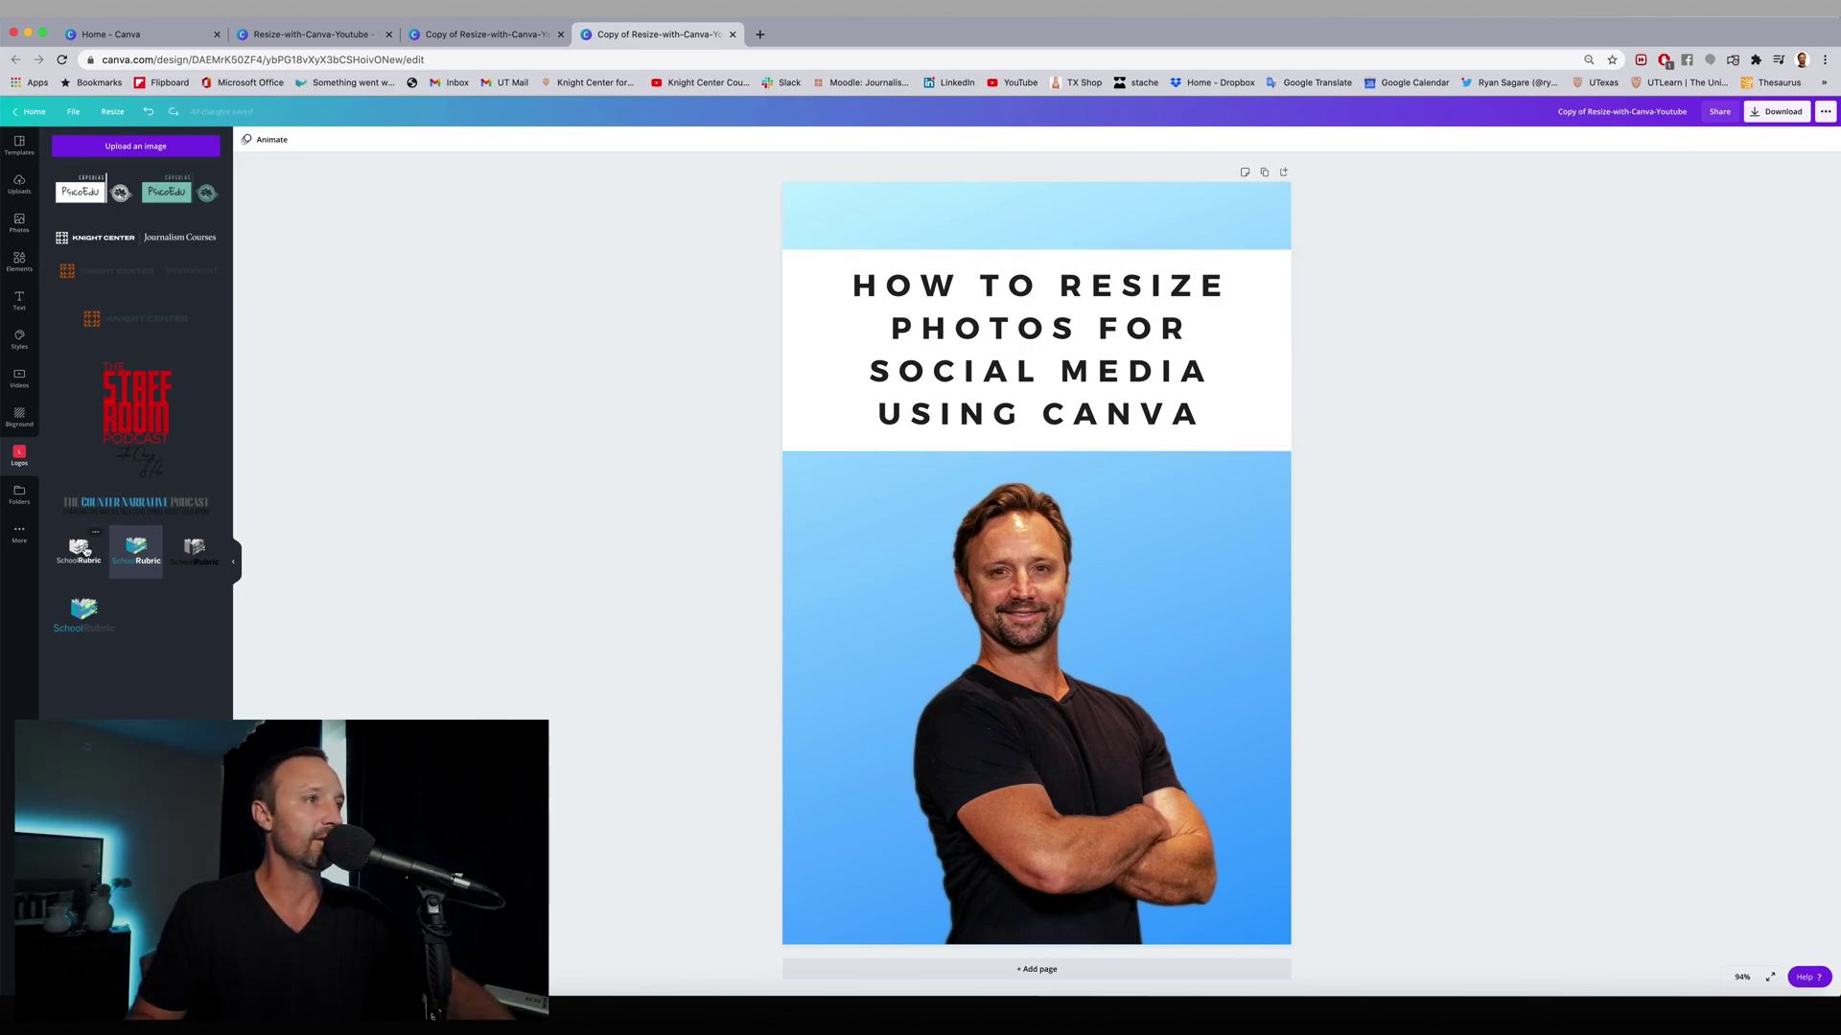
drag(86, 549, 928, 588)
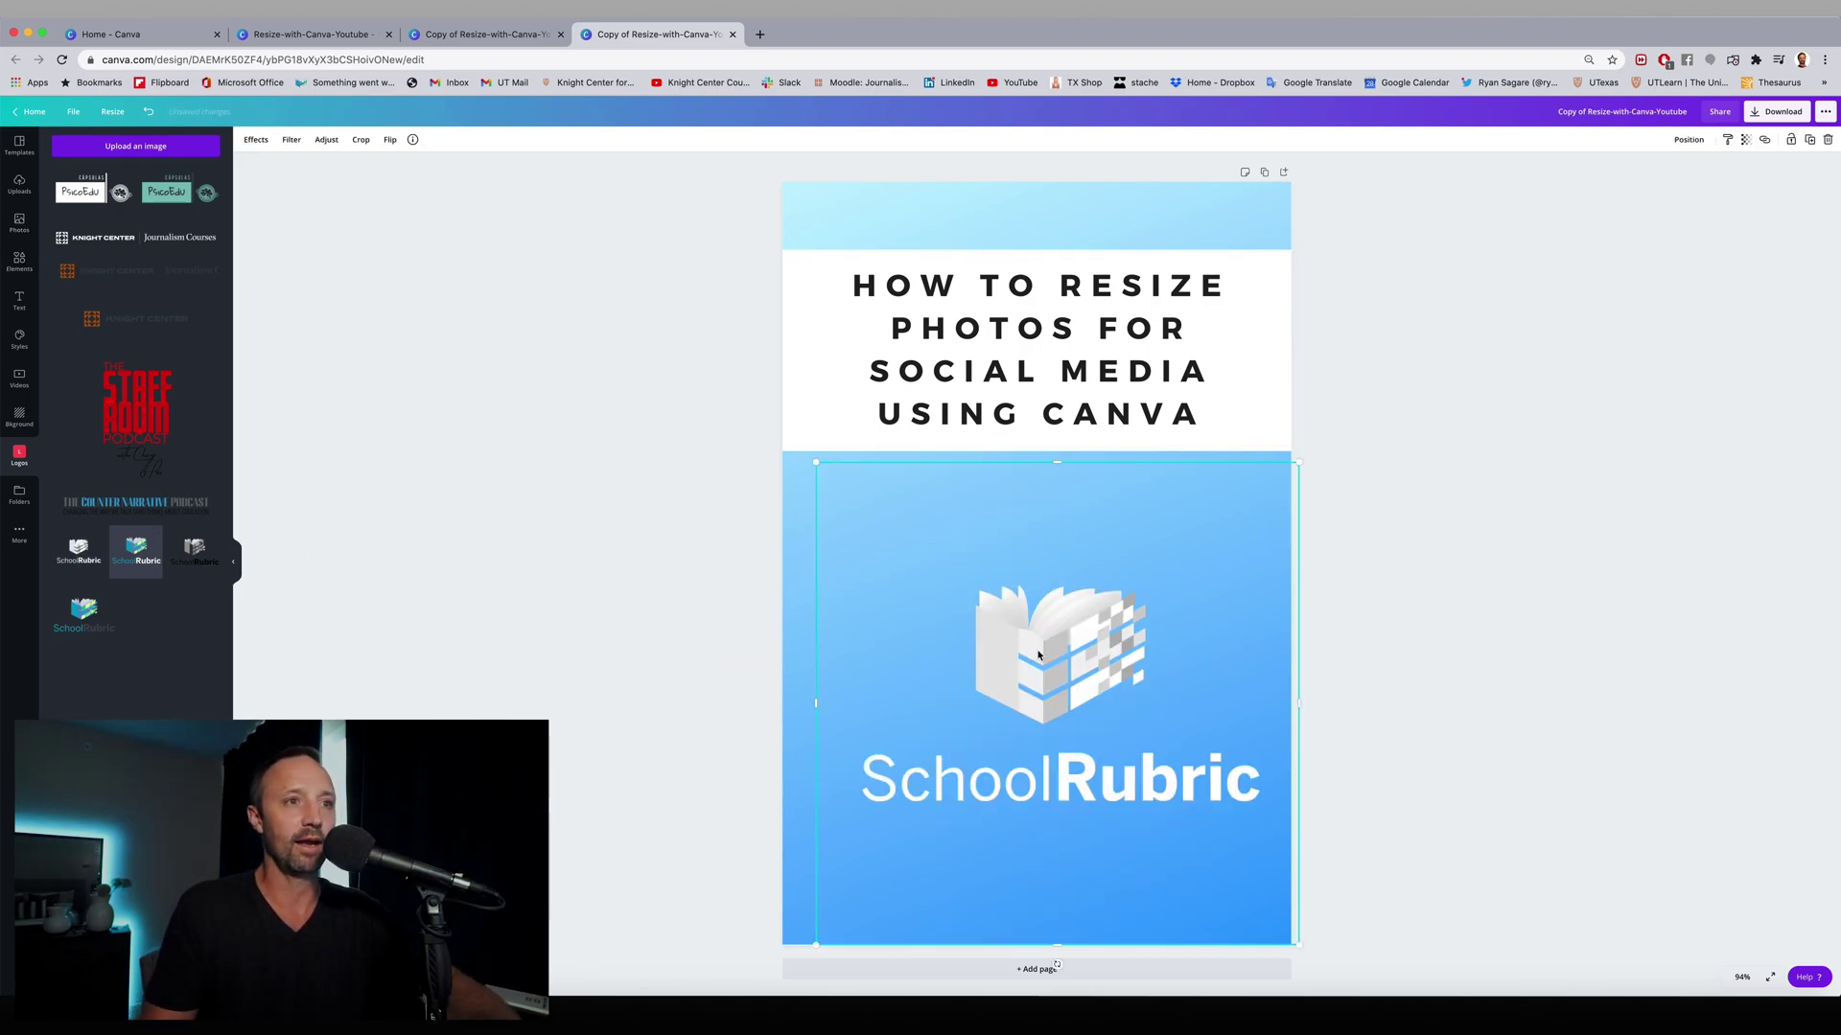
key(ctrl+z)
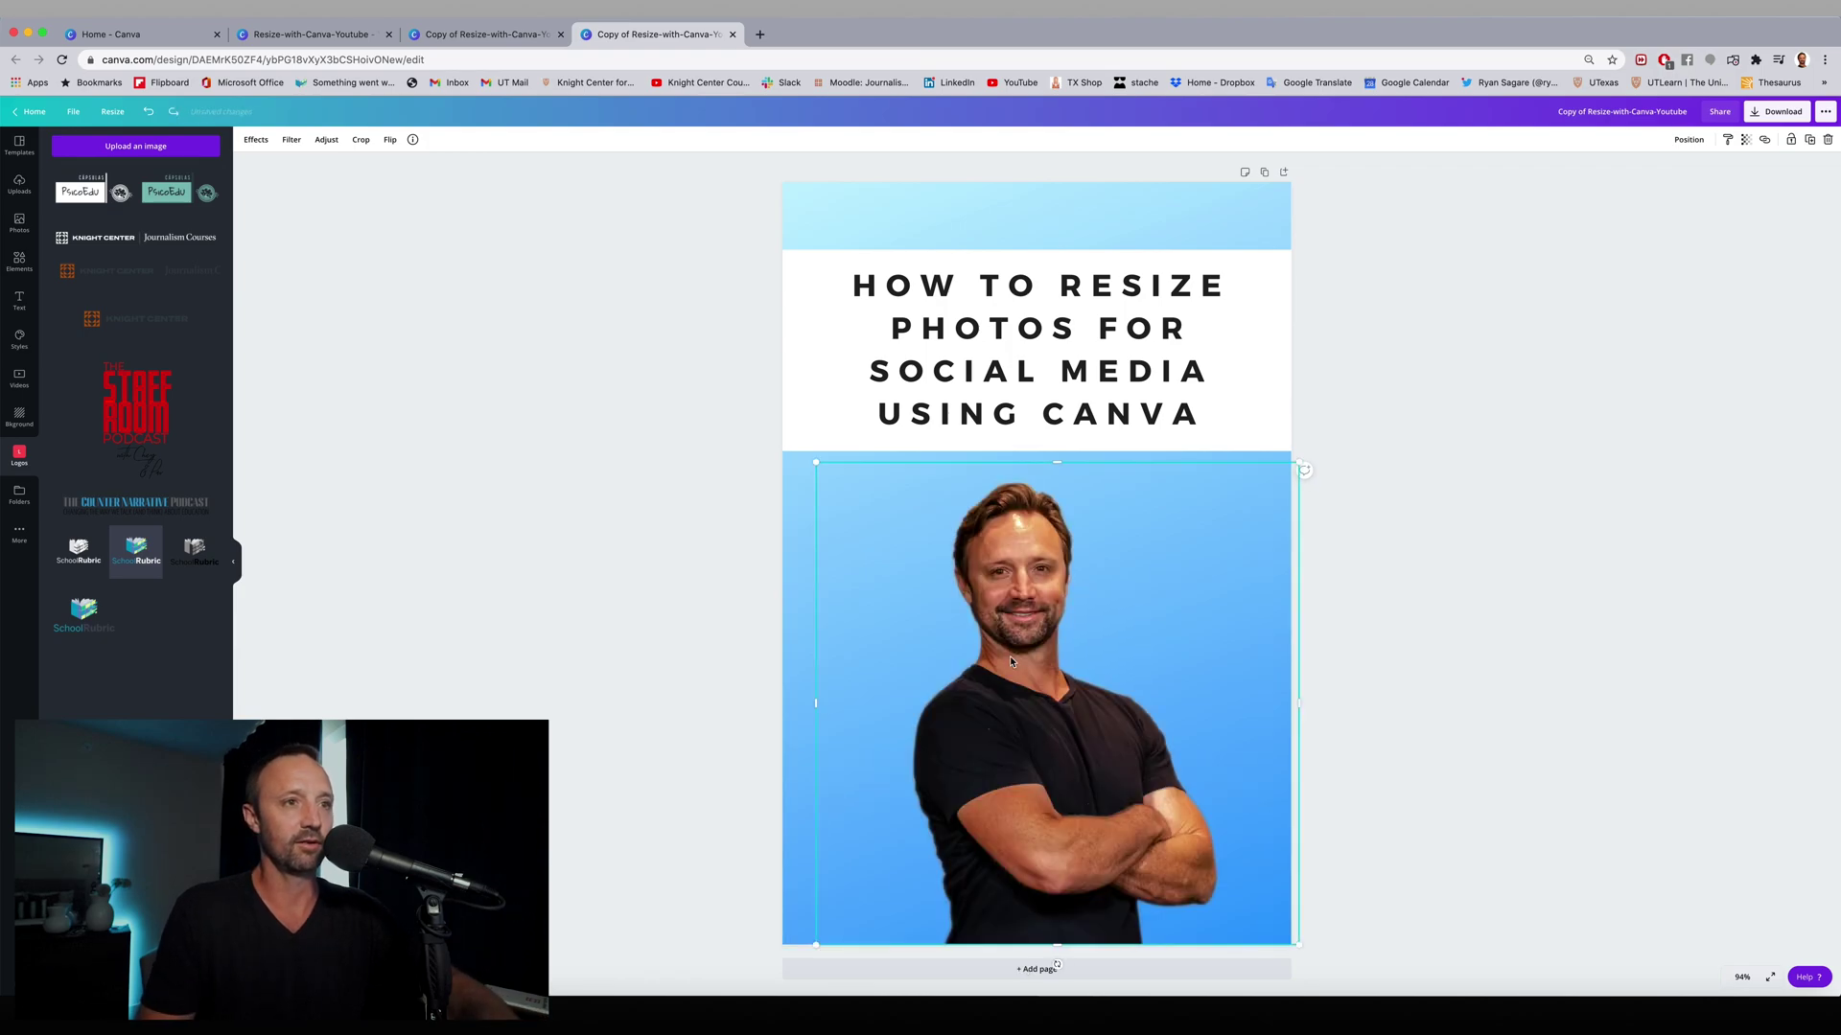
click(690, 574)
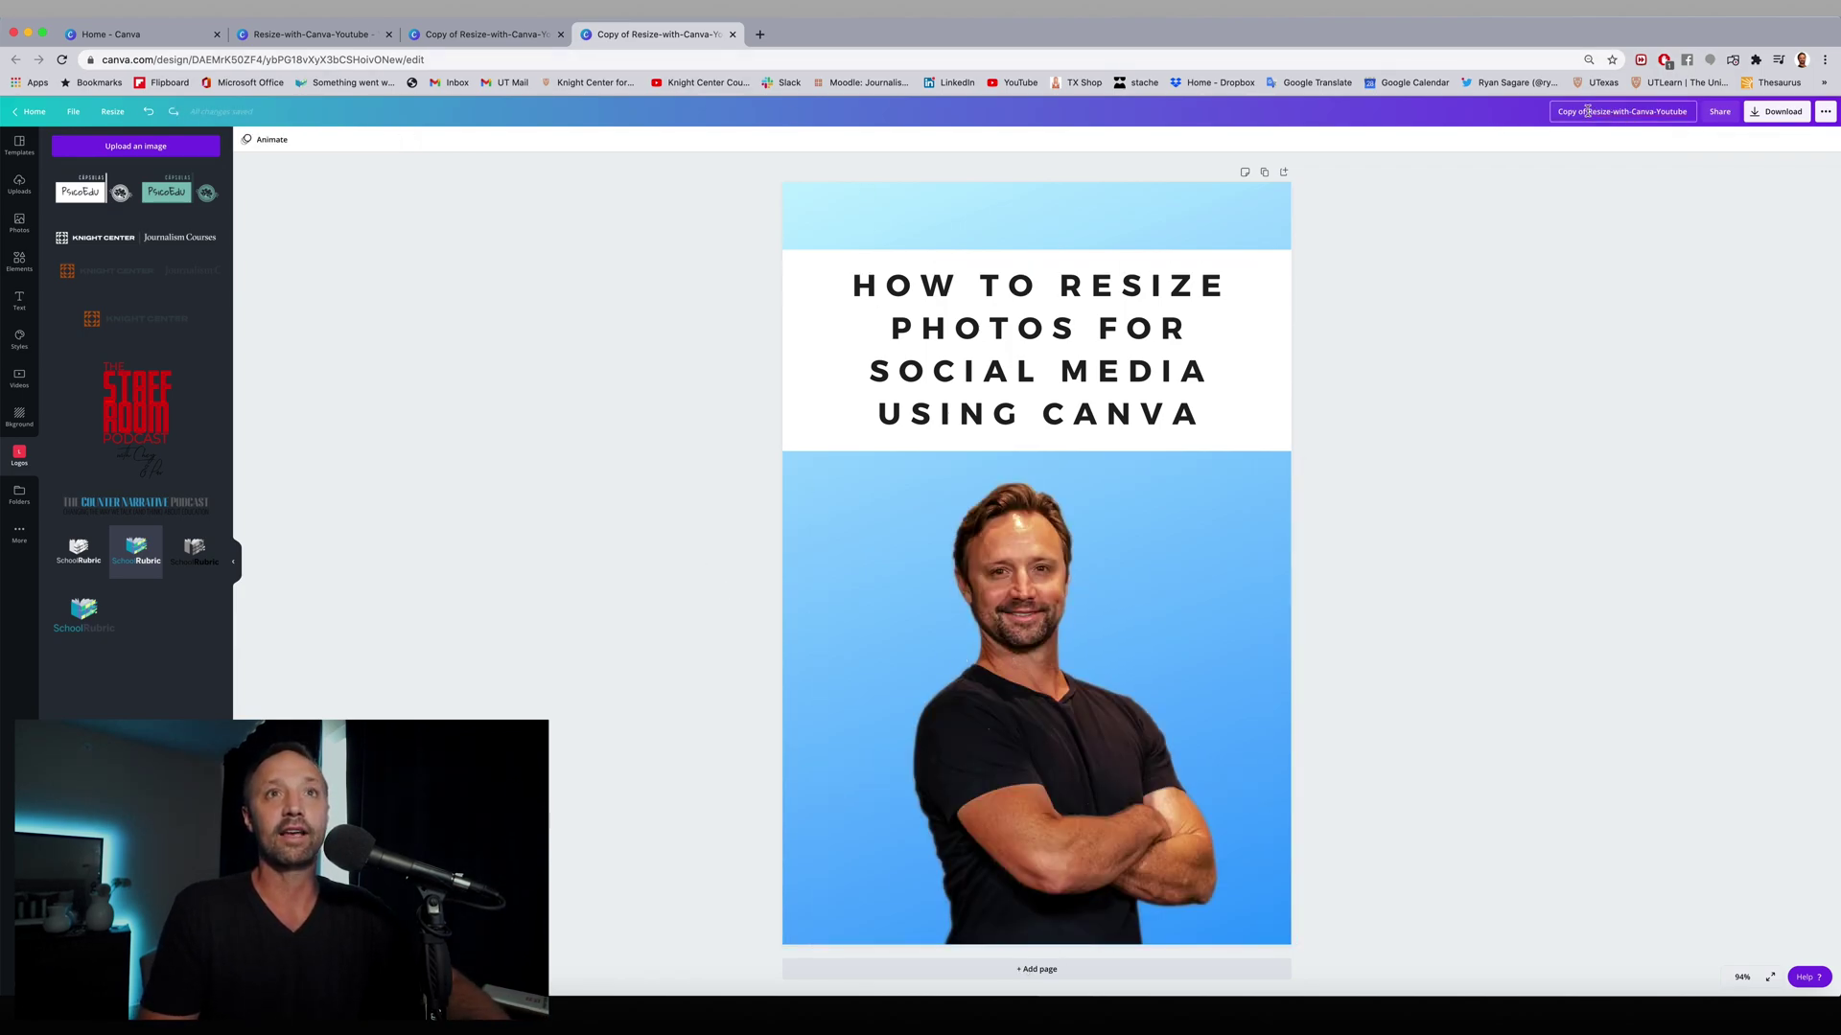
Step: Rename the portrait-format copy as Resize-with-Canva-1000-1500
key(BackSpace)
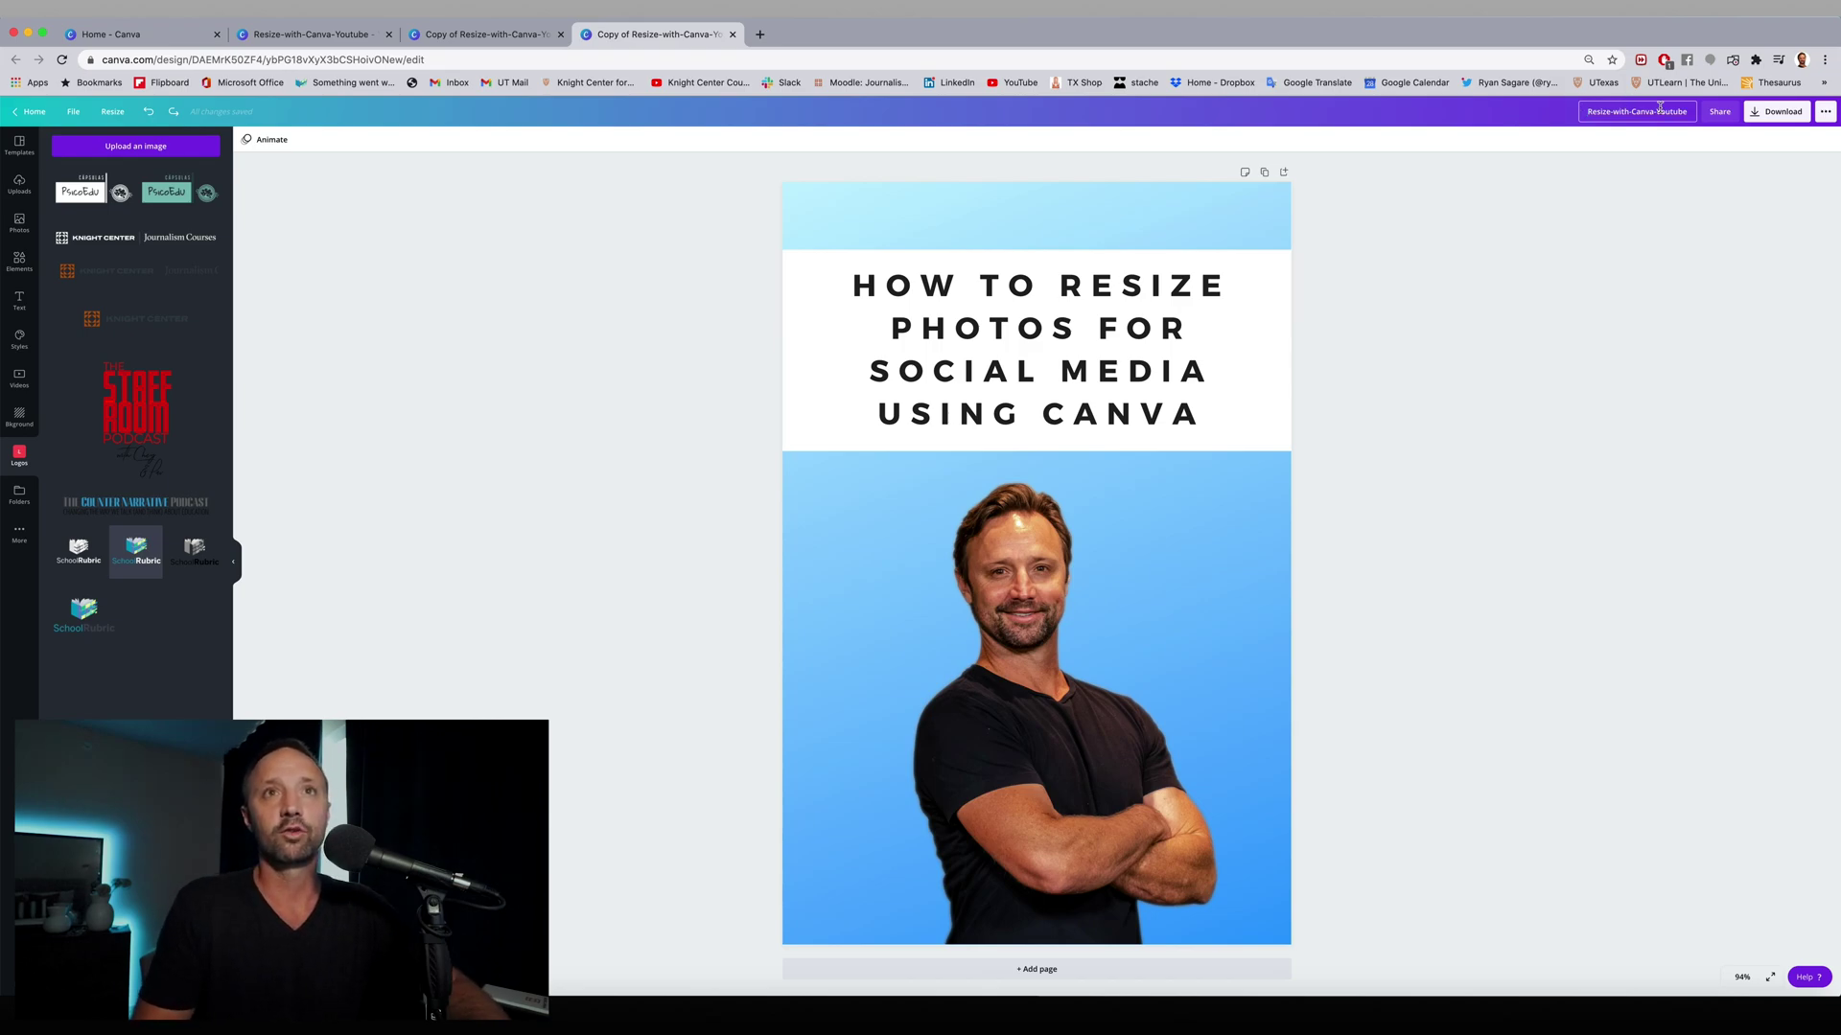
text(1)
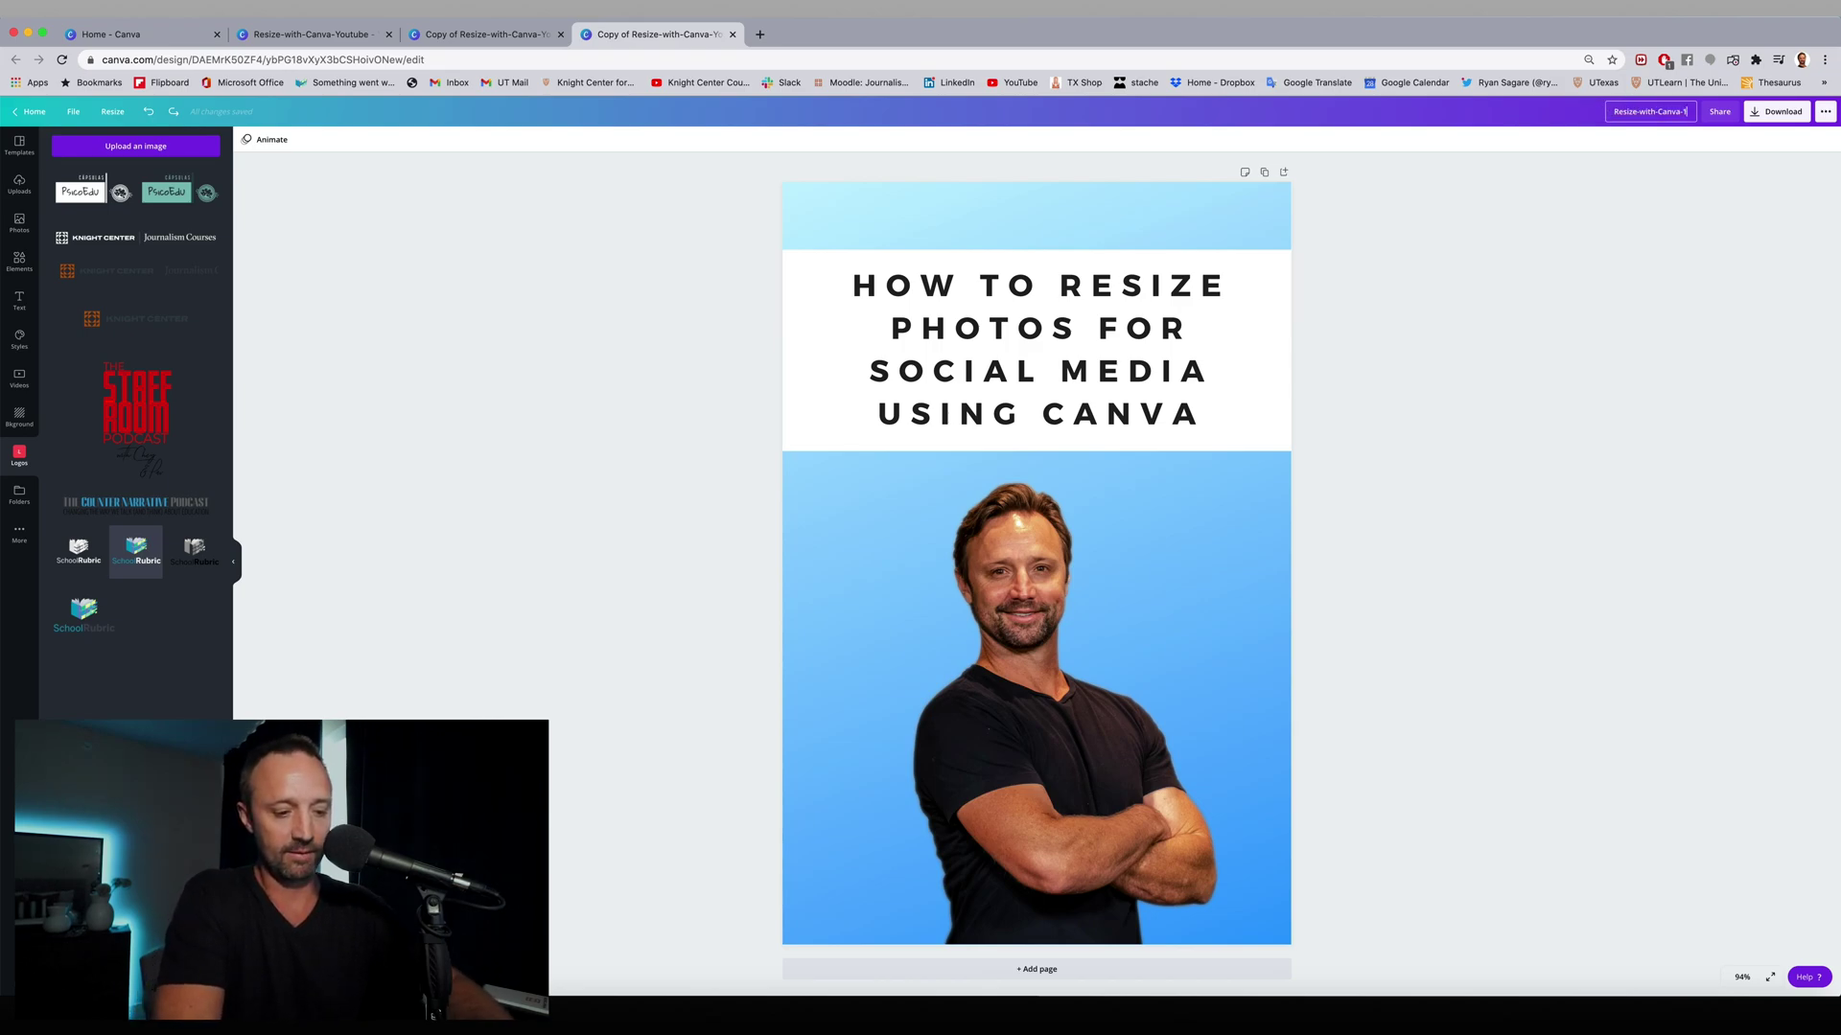
text(000-1500)
key(Return)
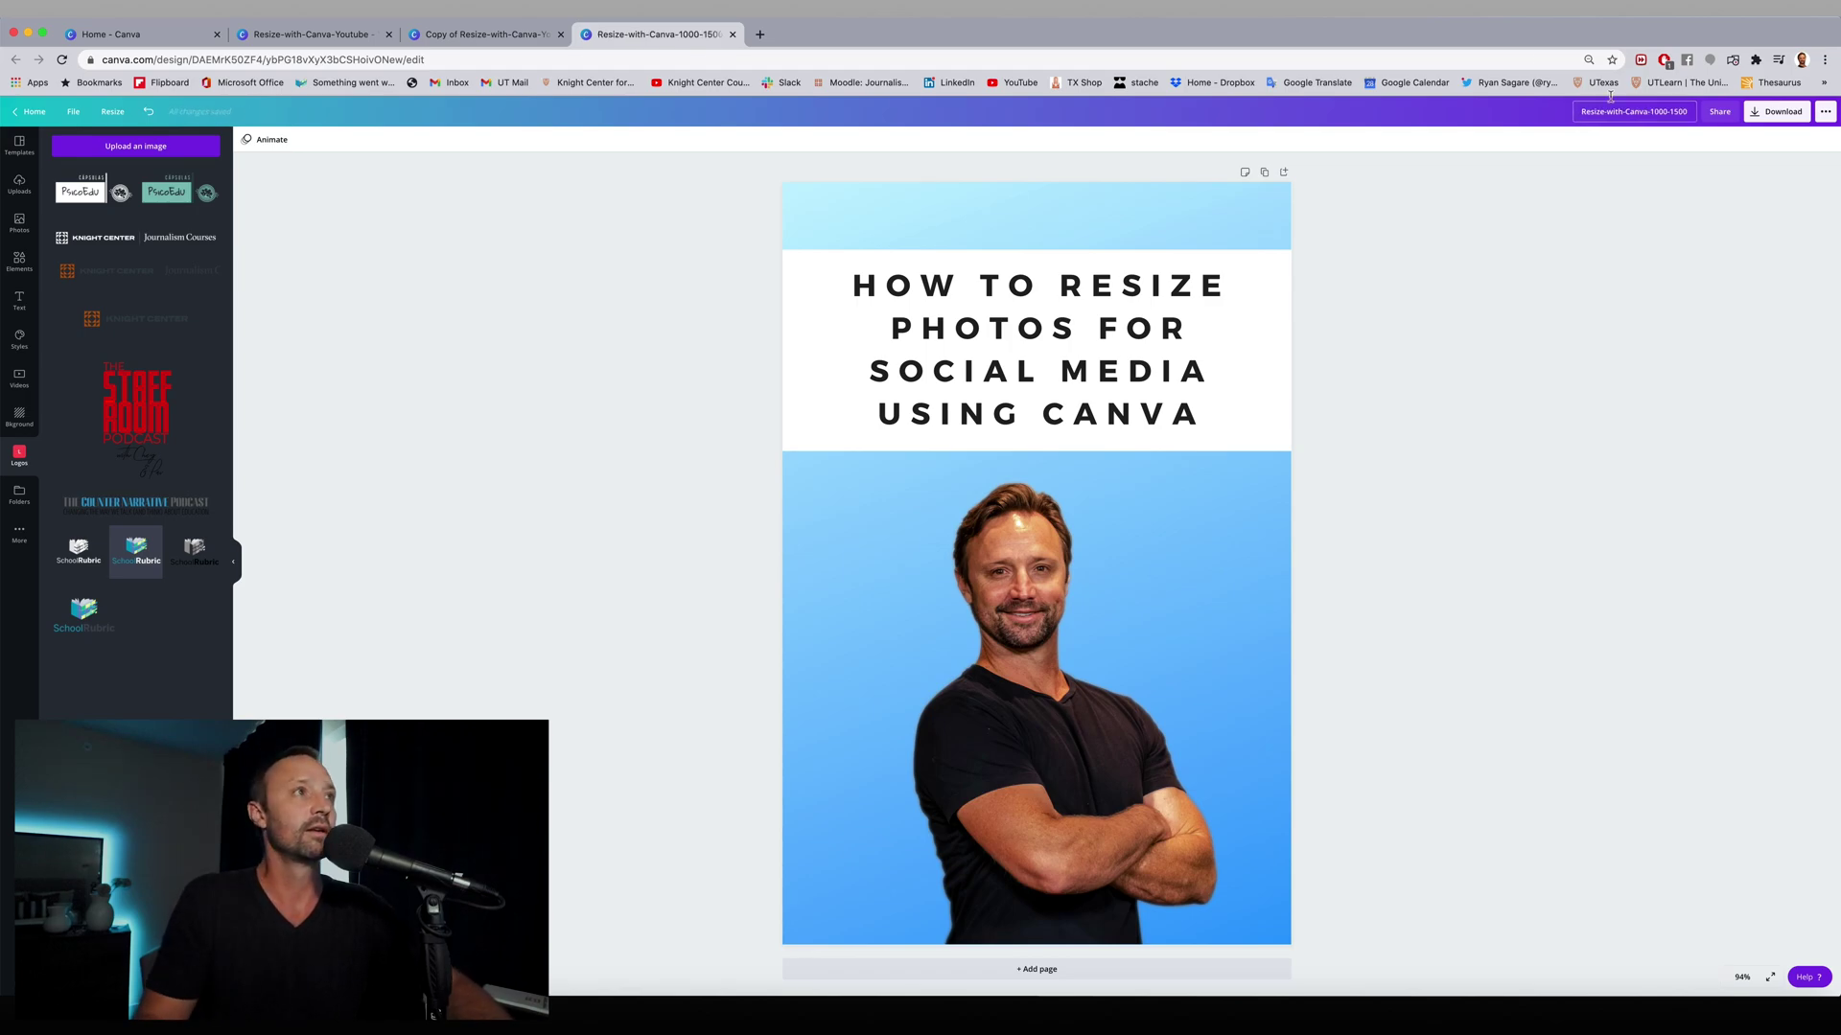
Step: In the landscape copy of the YouTube design, enlarge the portrait and position it to rest on the page's bottom edge
click(479, 34)
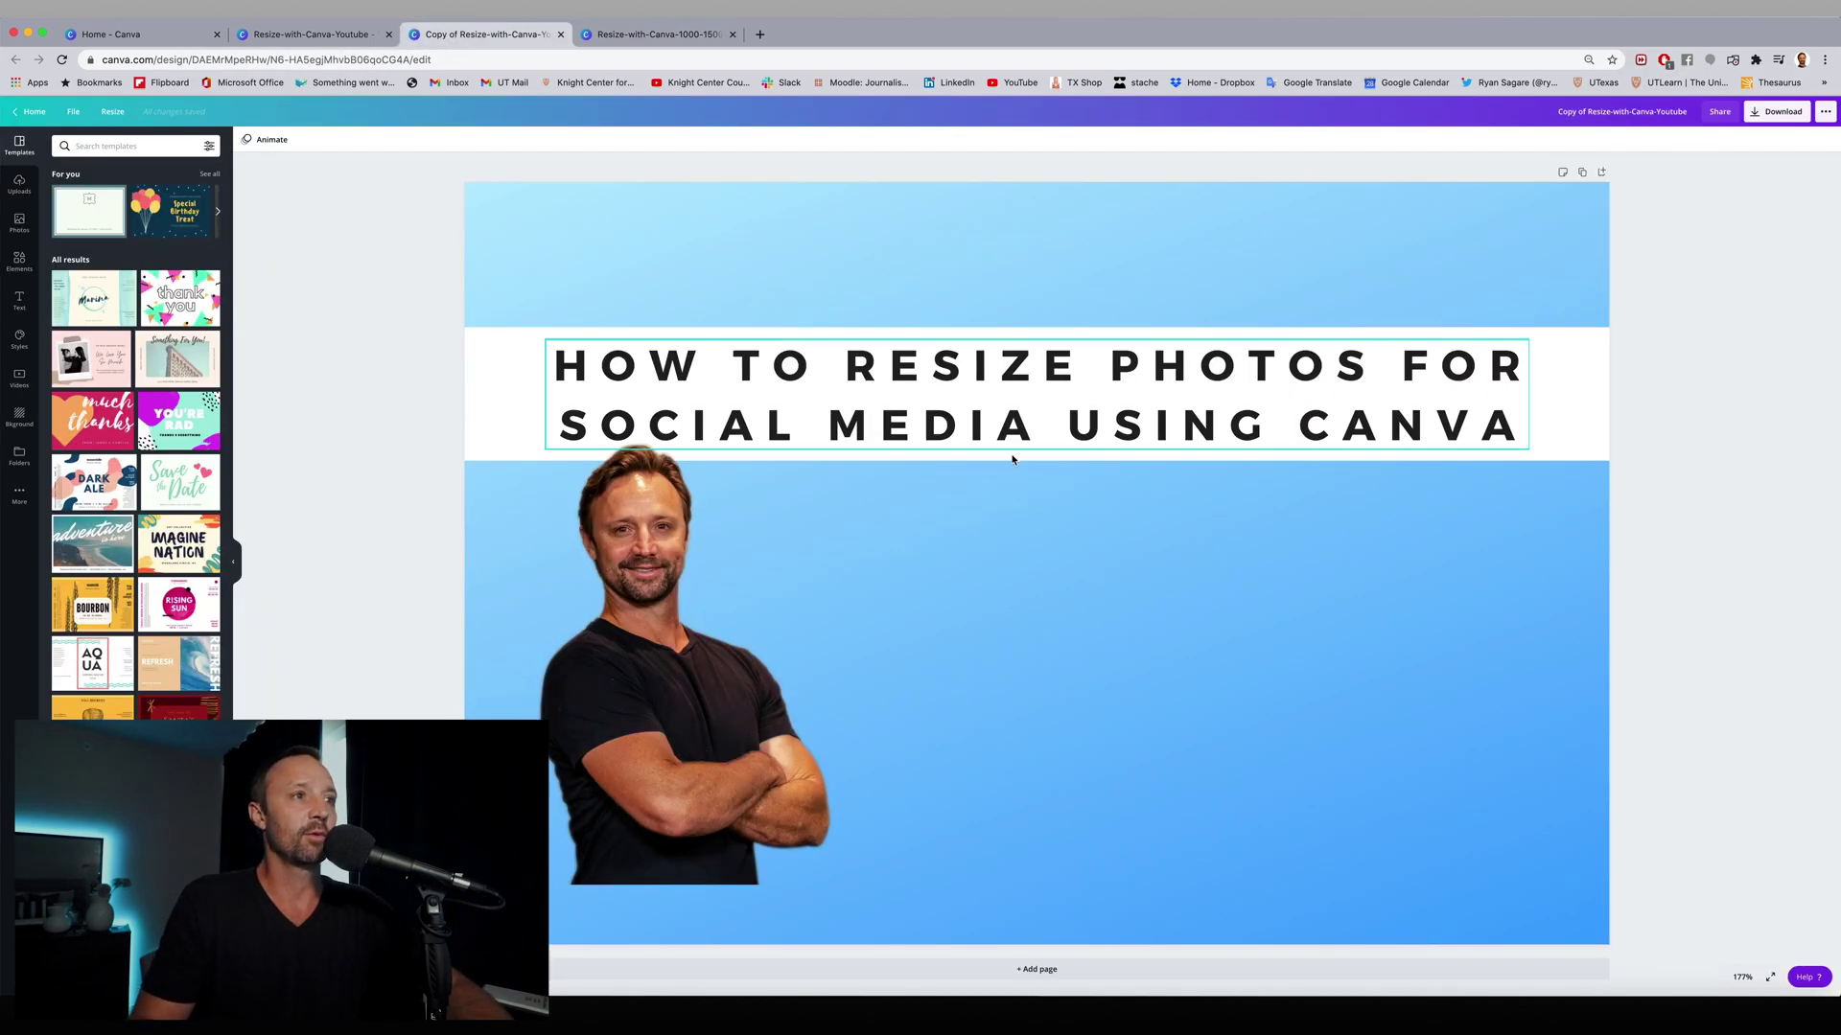
click(610, 668)
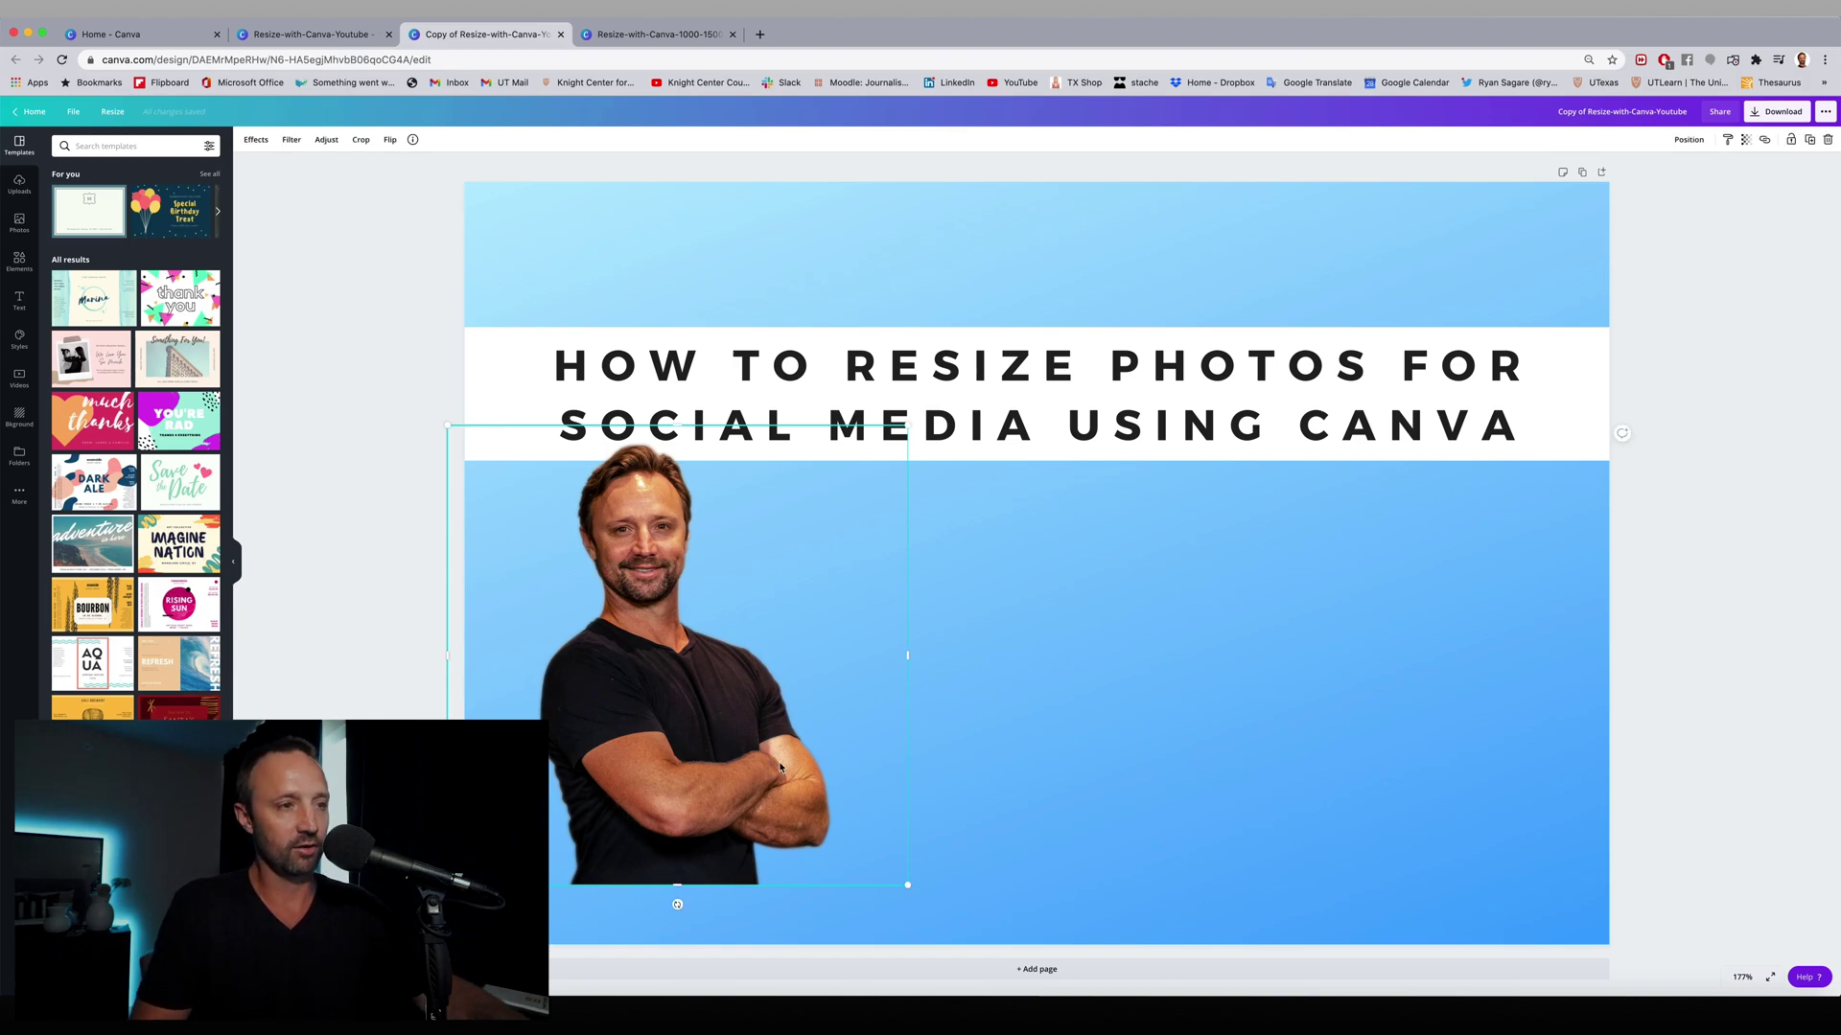
drag(922, 900, 1014, 992)
drag(779, 788, 784, 764)
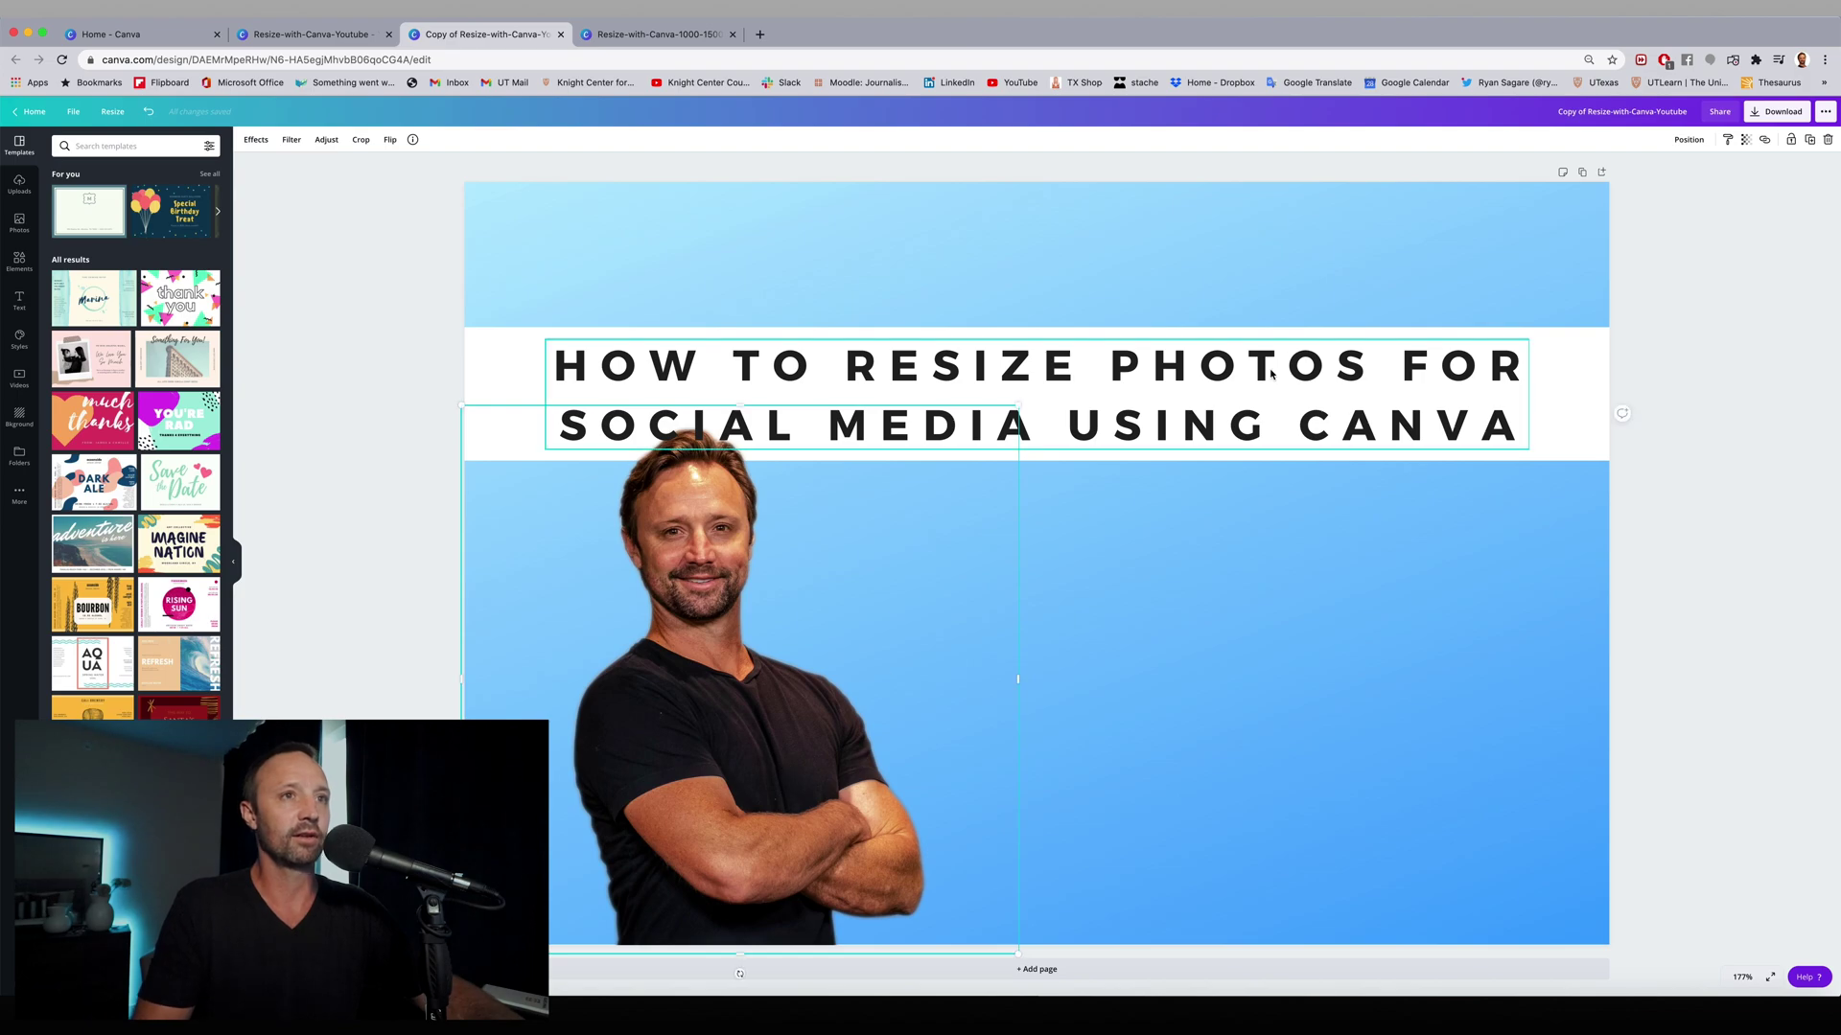
Step: Move the white banner and its title text up so they clear the portrait's head
click(1573, 349)
drag(1498, 389, 1487, 312)
drag(1400, 440, 1398, 372)
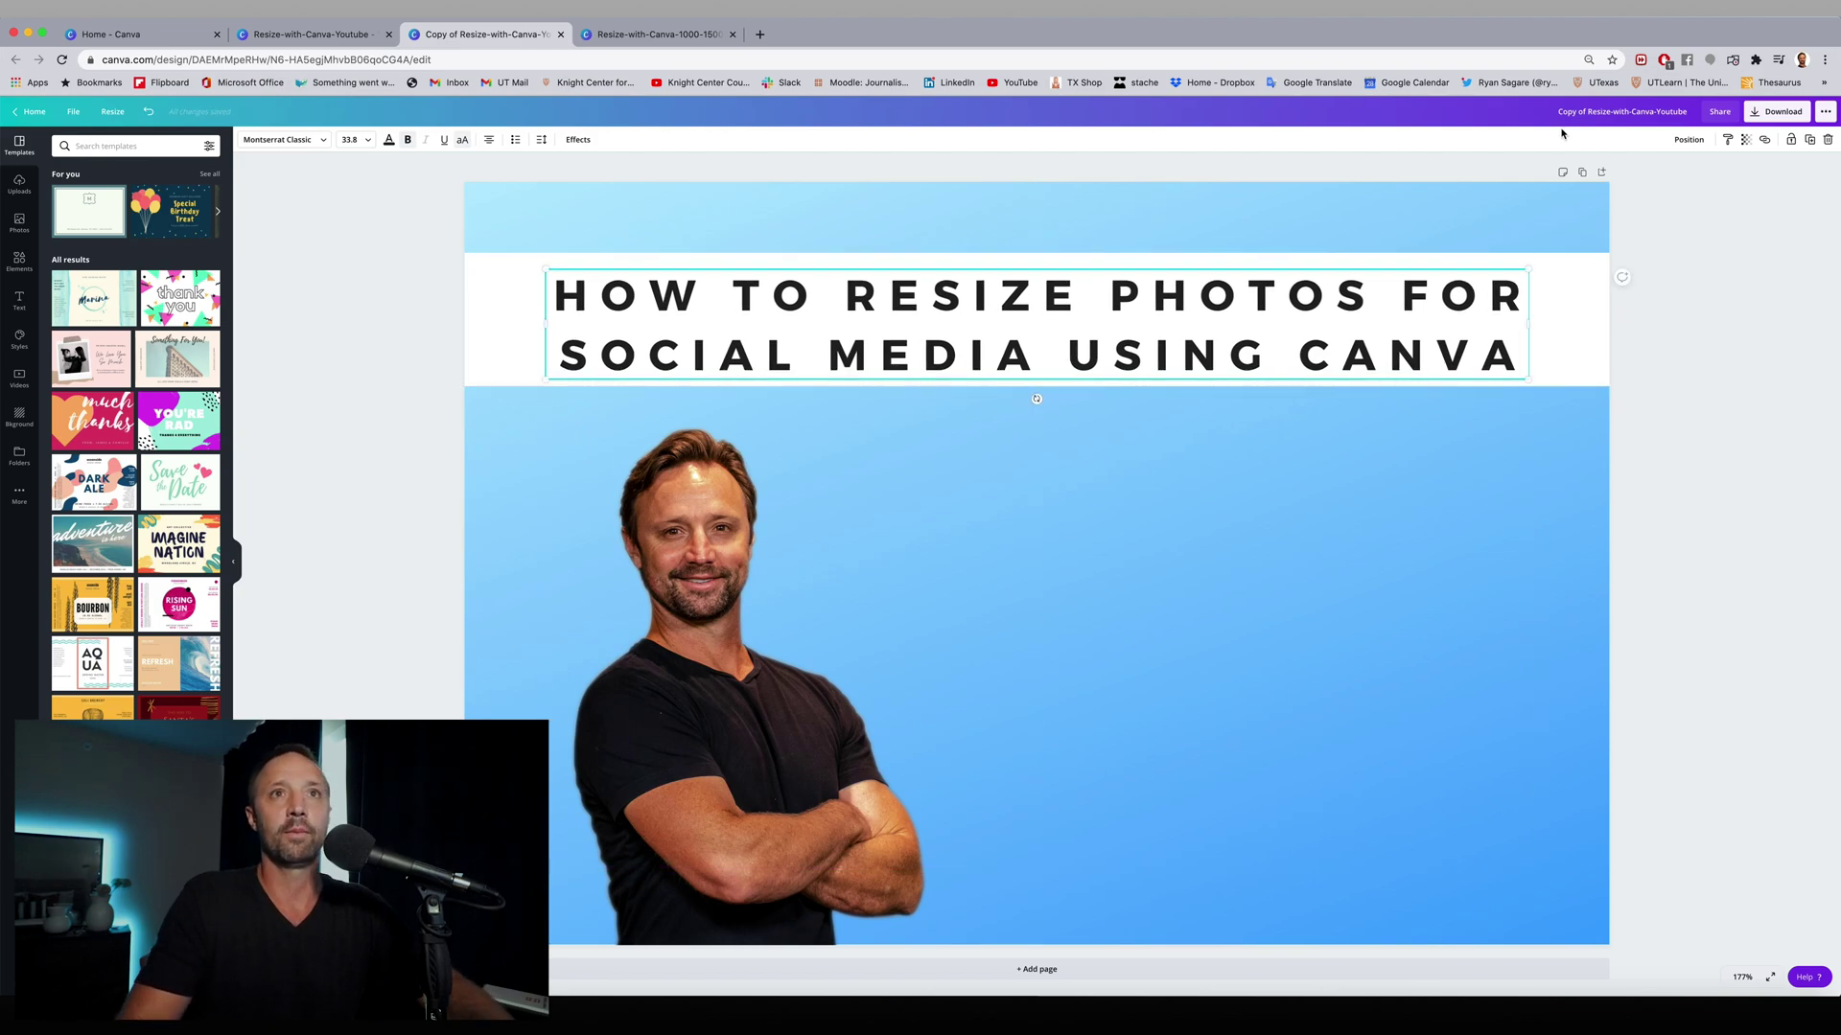
Step: Rename the landscape copy as Resize-with-Canva-1200-800
key(BackSpace)
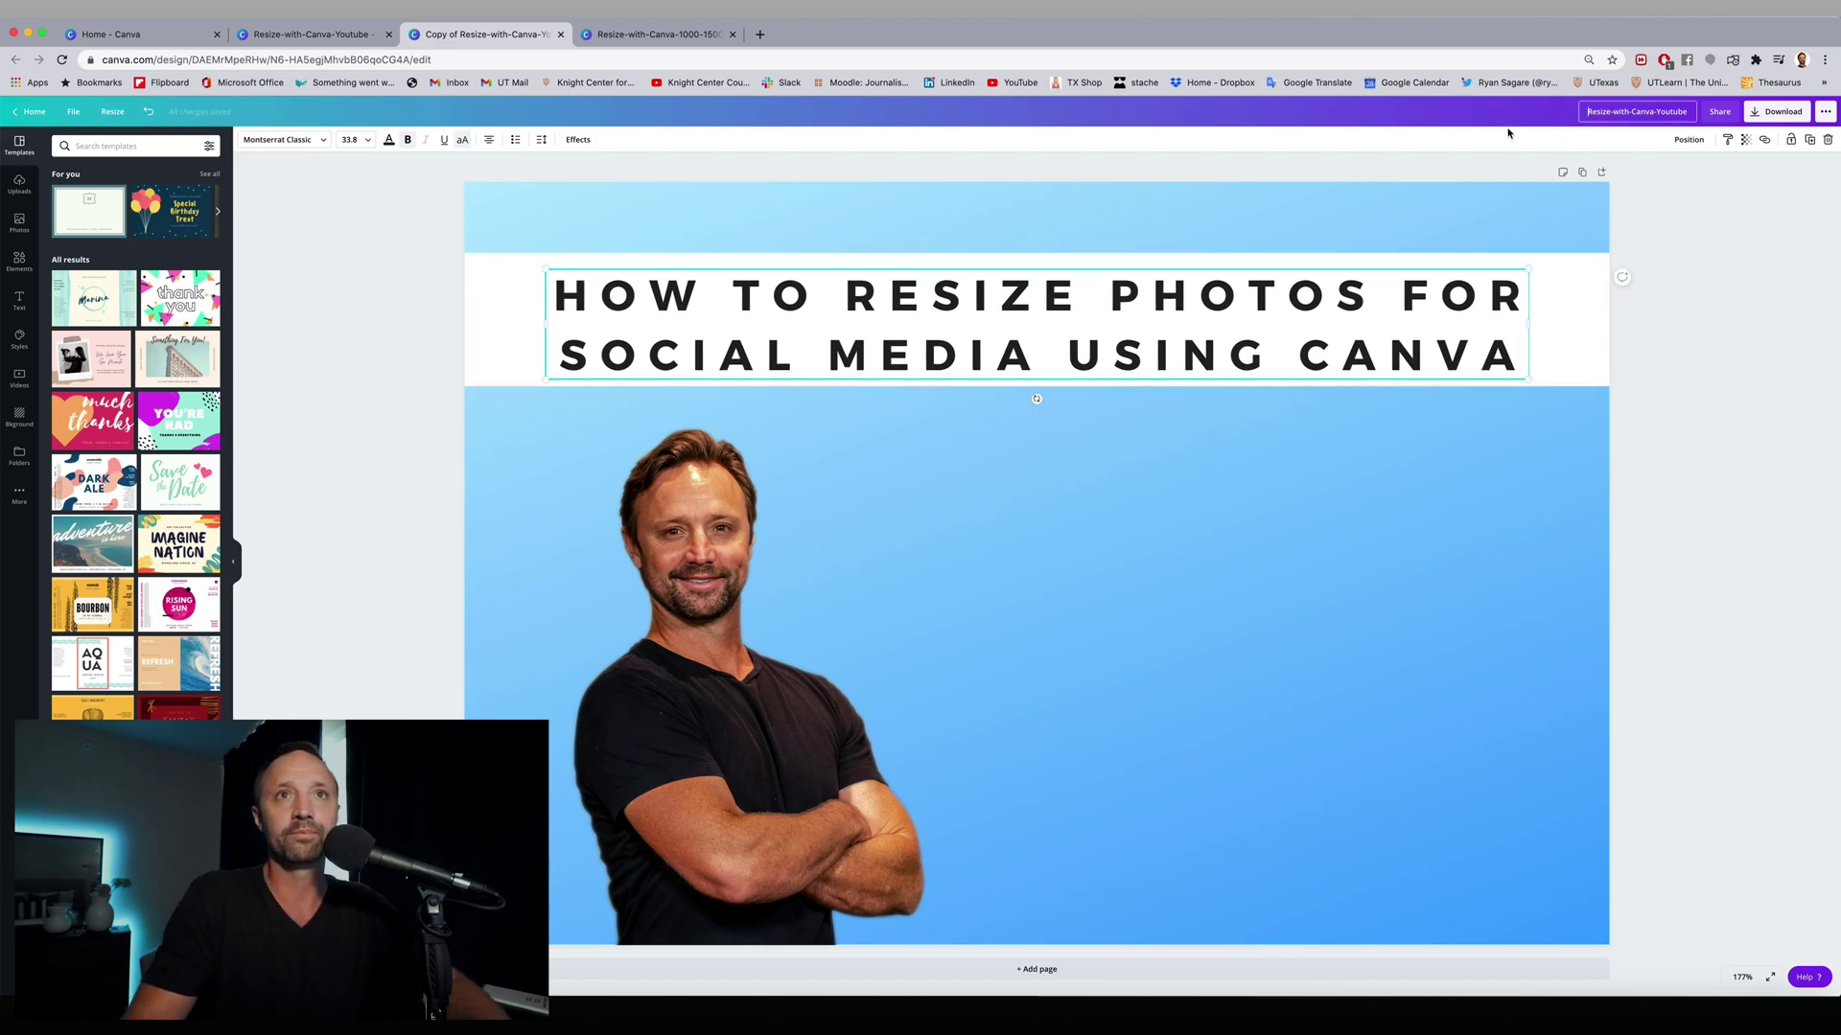
double_click(1671, 111)
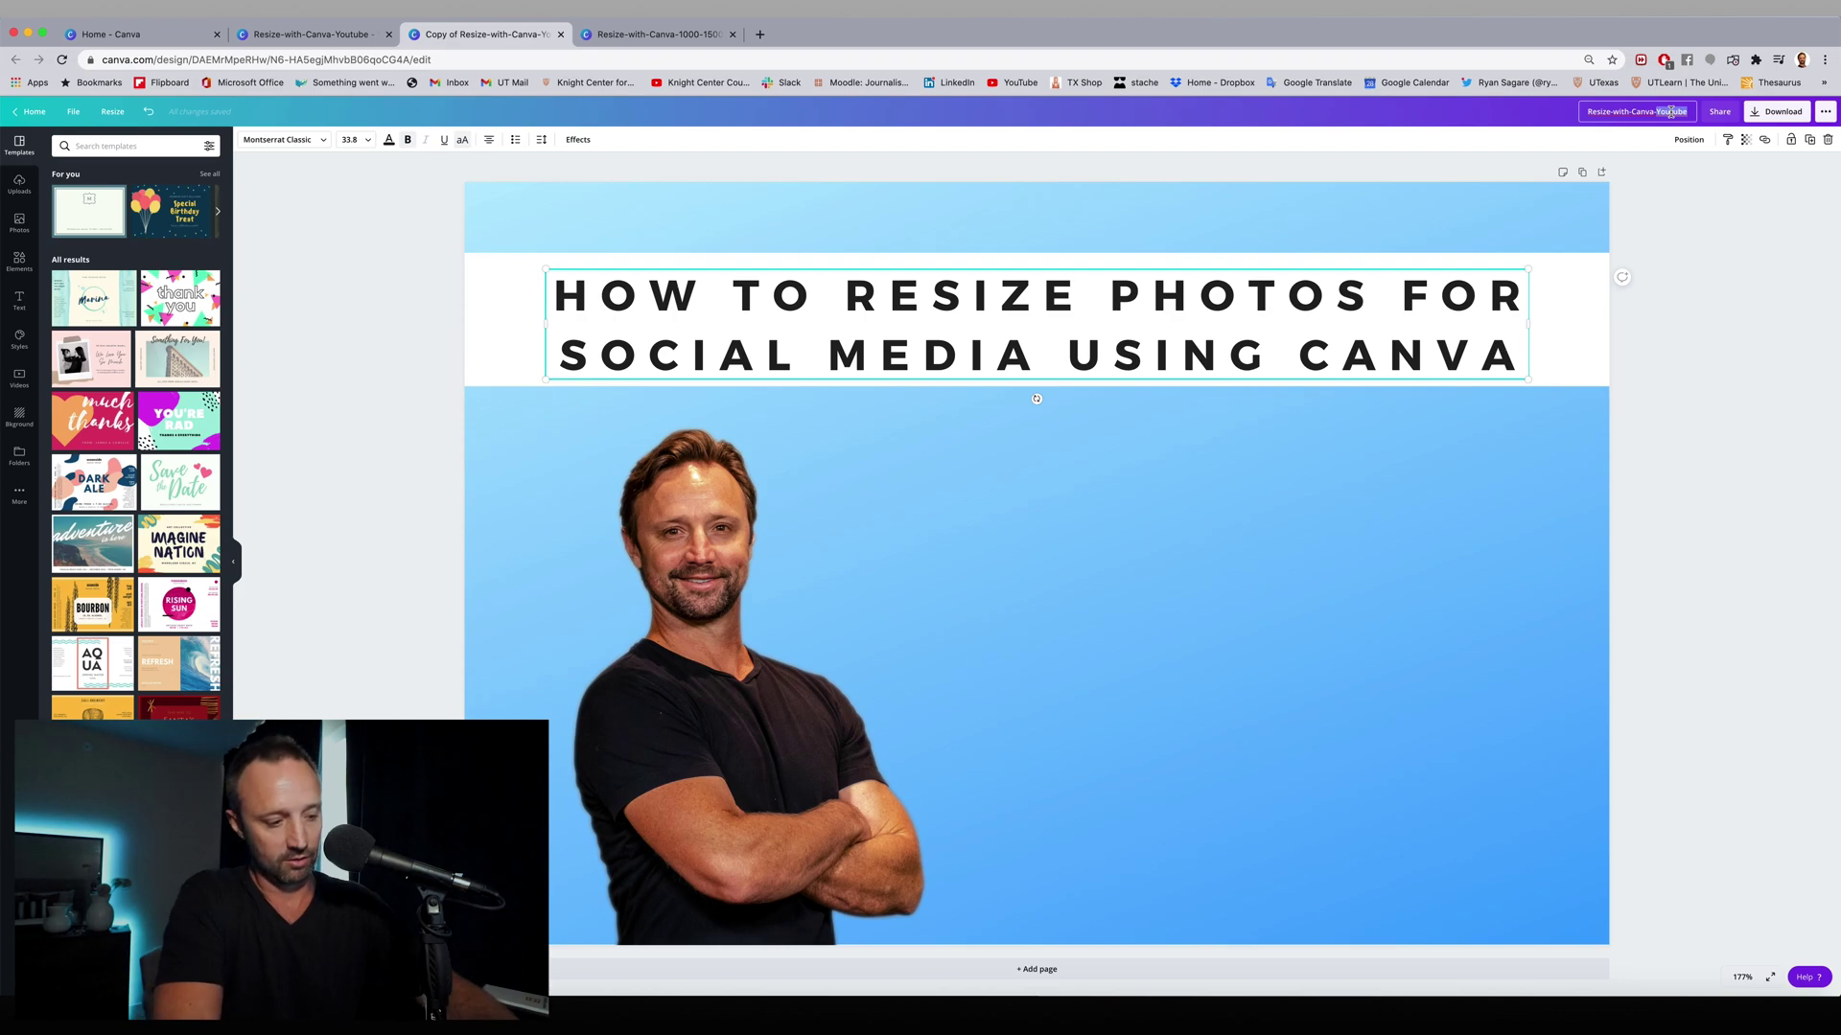
text(1200-800)
click(1771, 249)
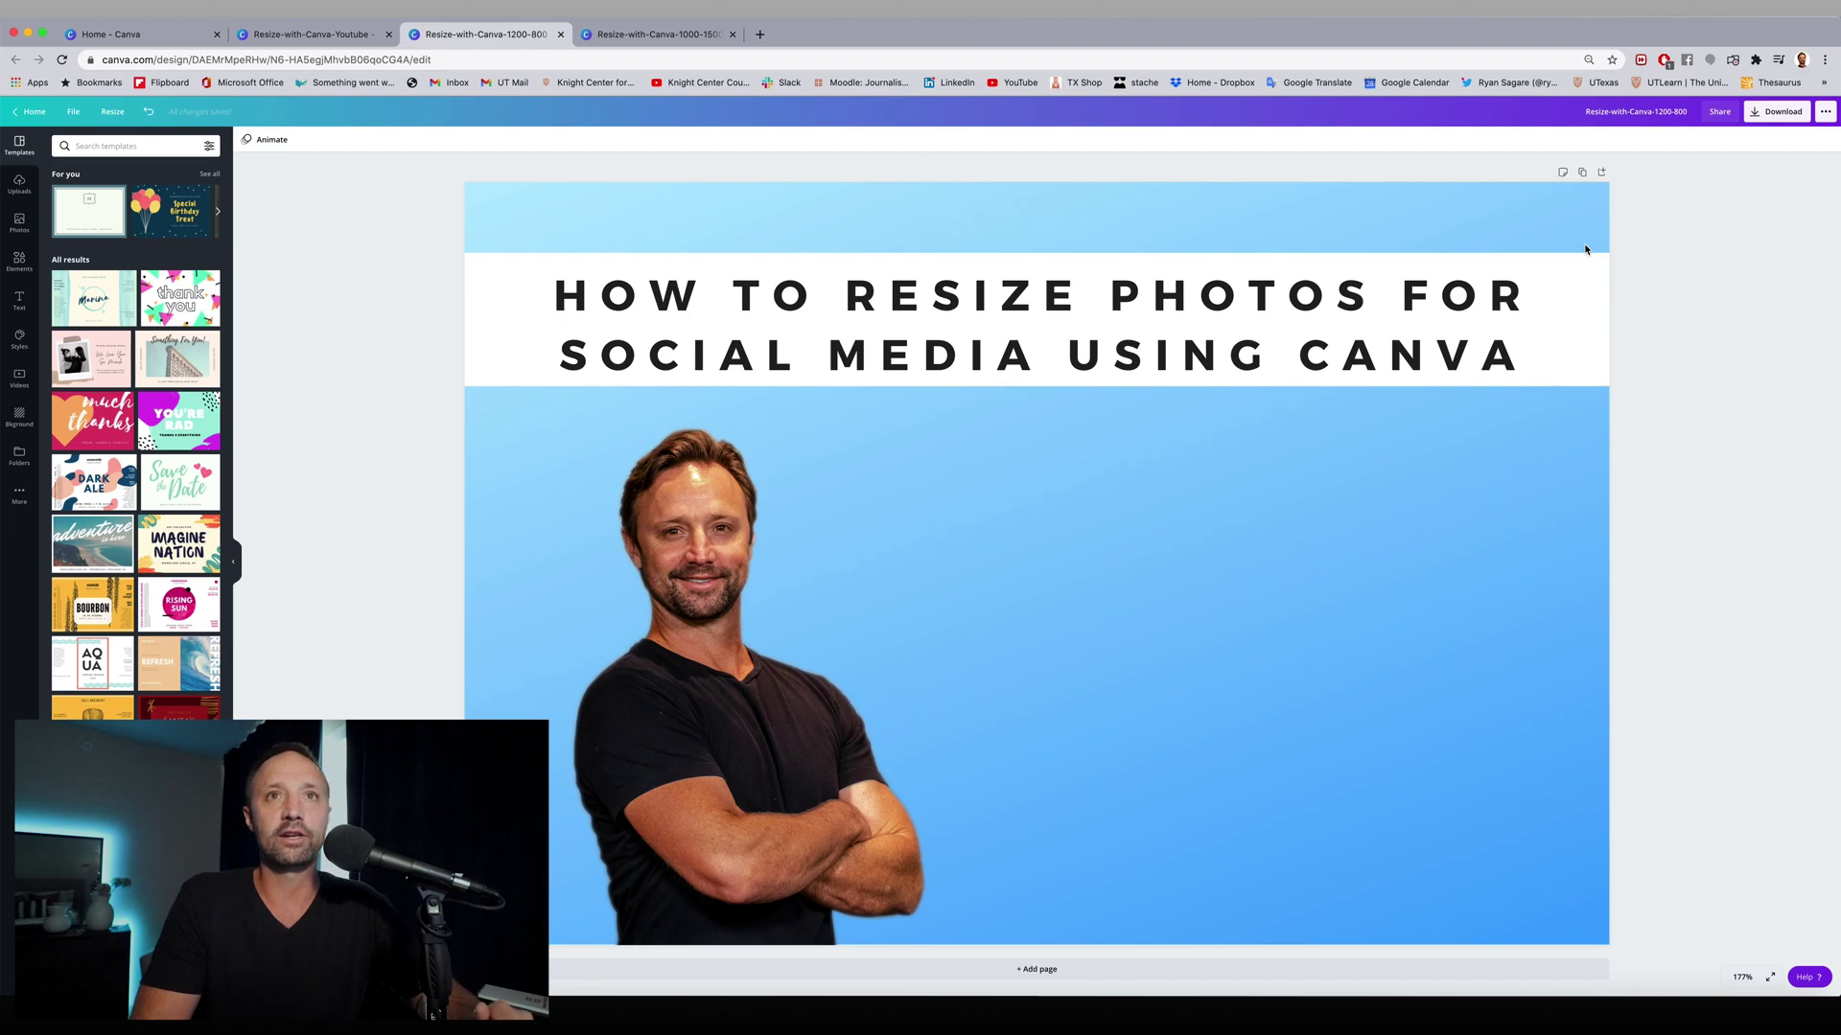
Step: Download the Resize-with-Canva-1200-800 design as a JPG
click(1768, 113)
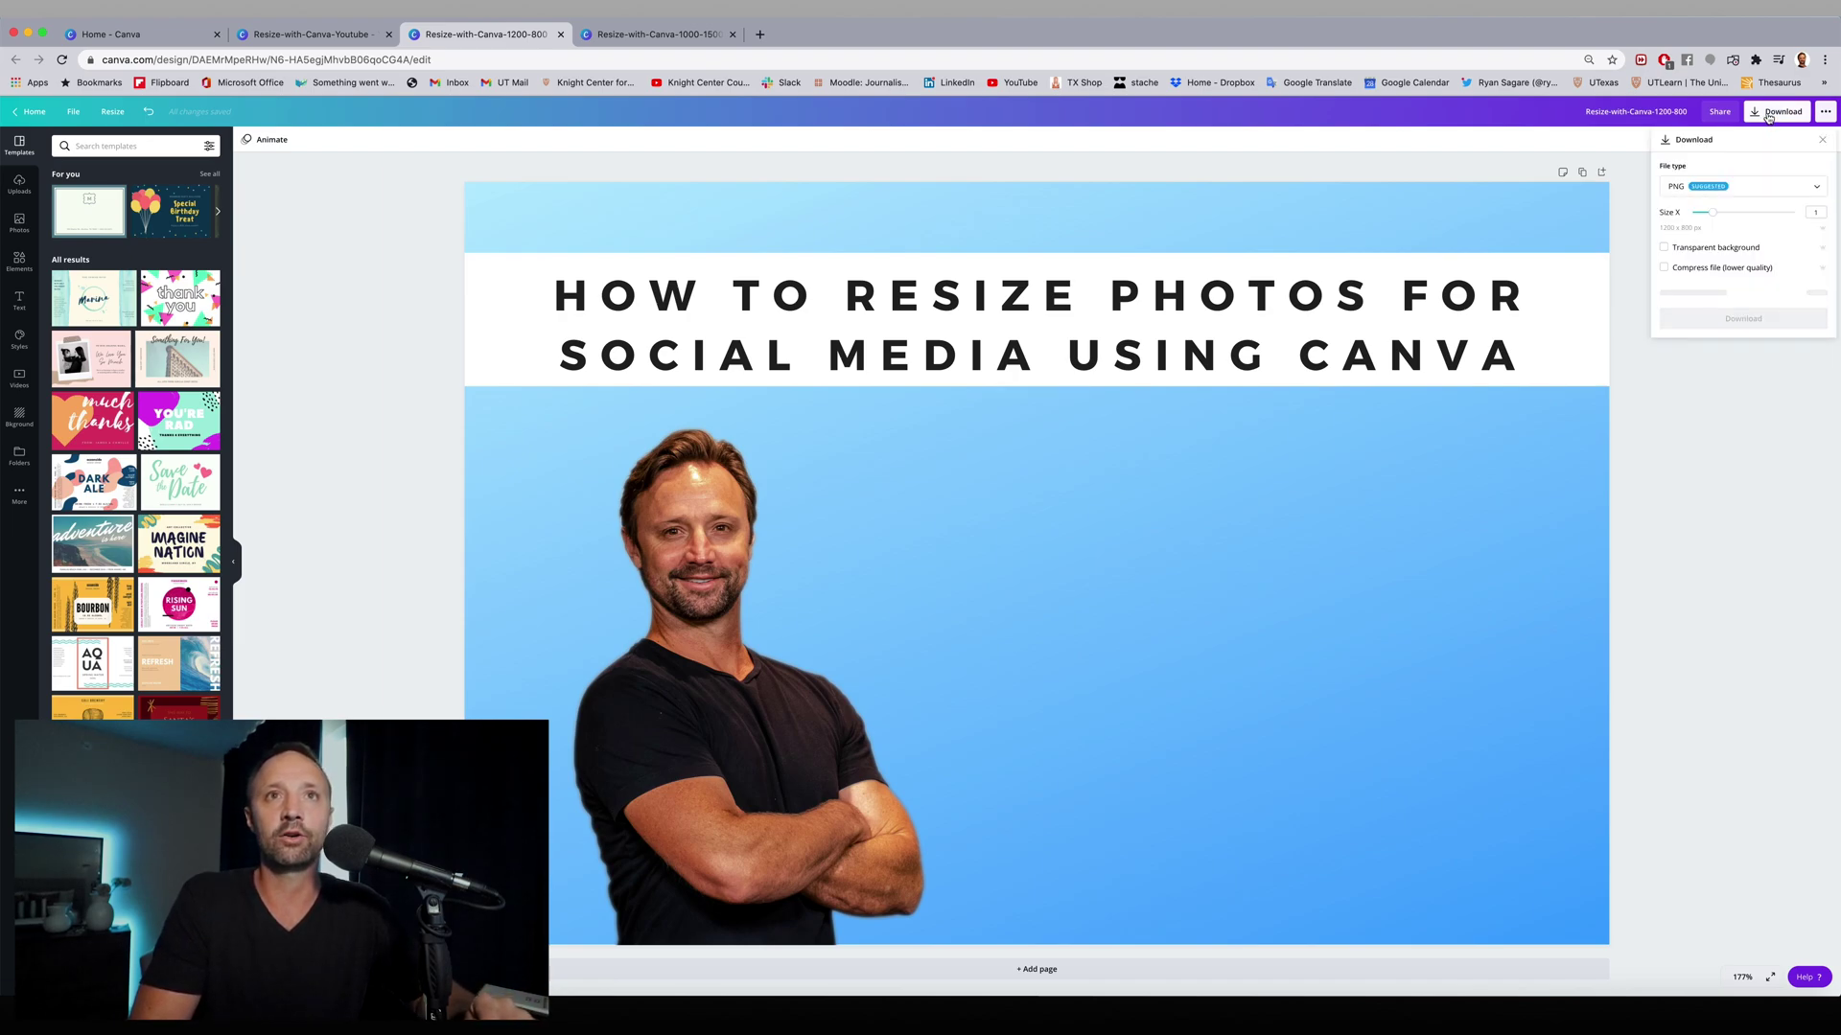
click(1689, 192)
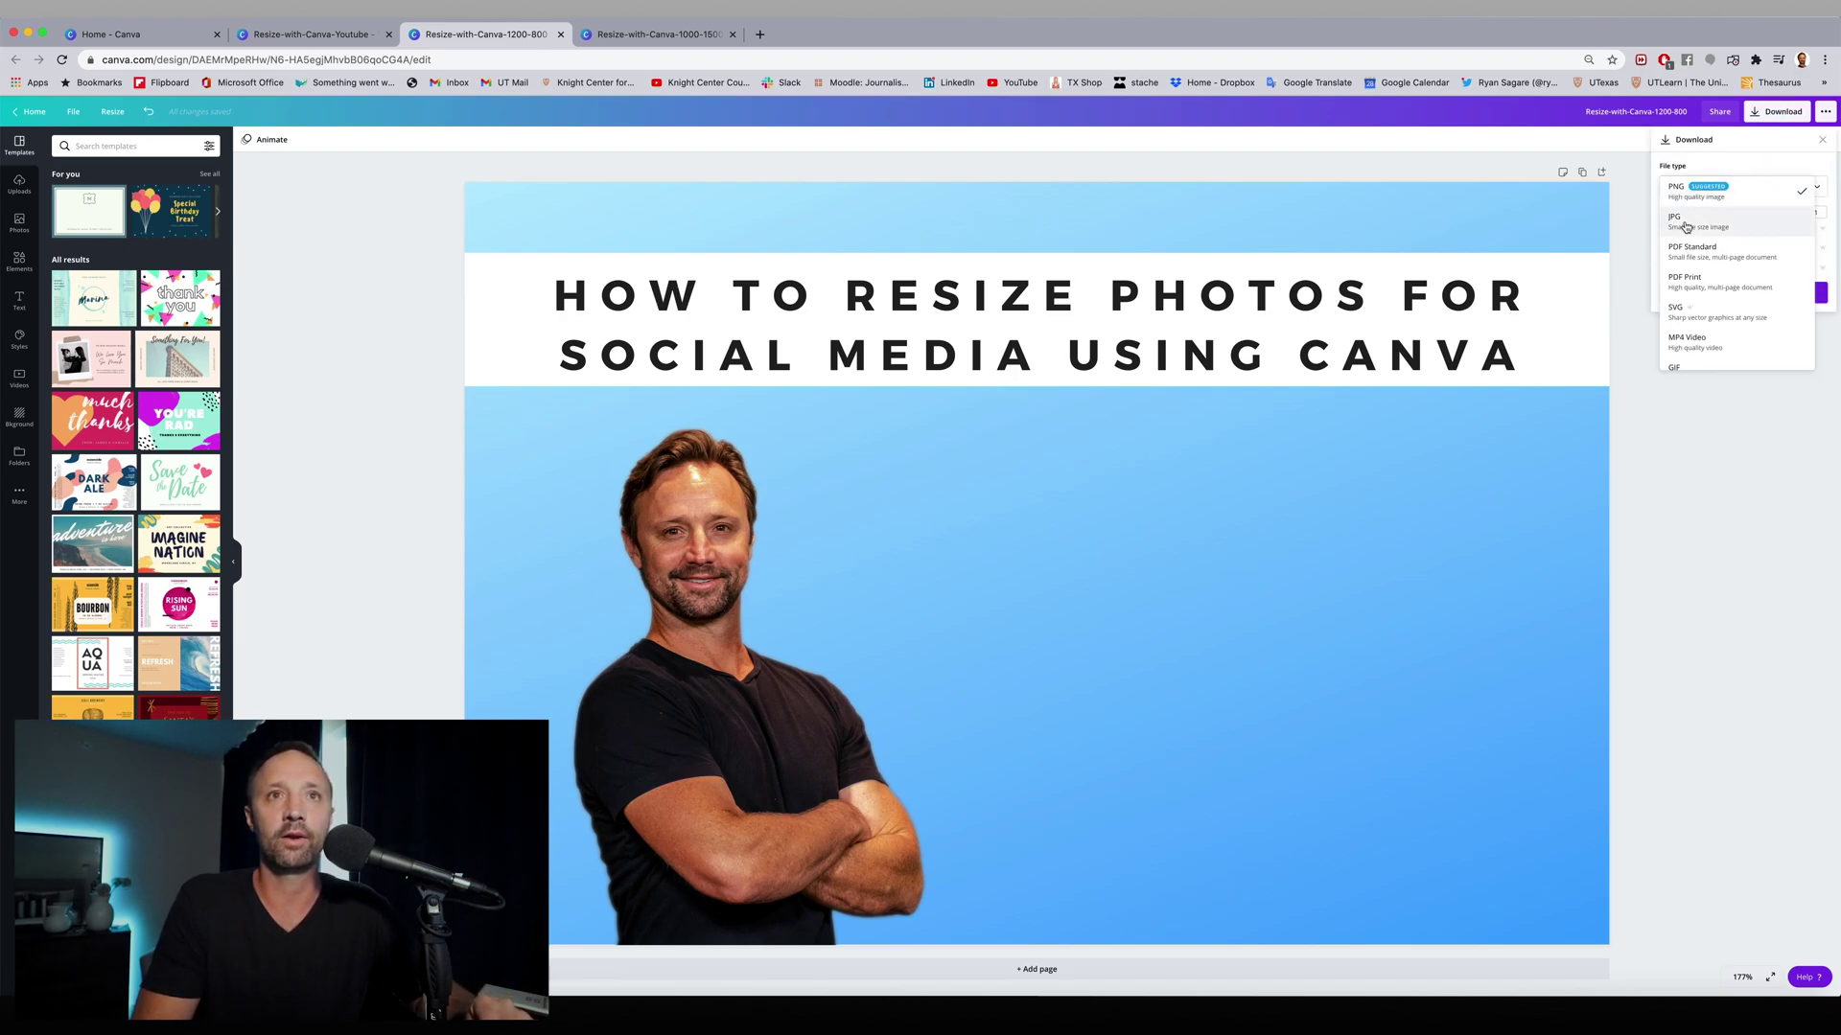
click(1692, 191)
click(1714, 292)
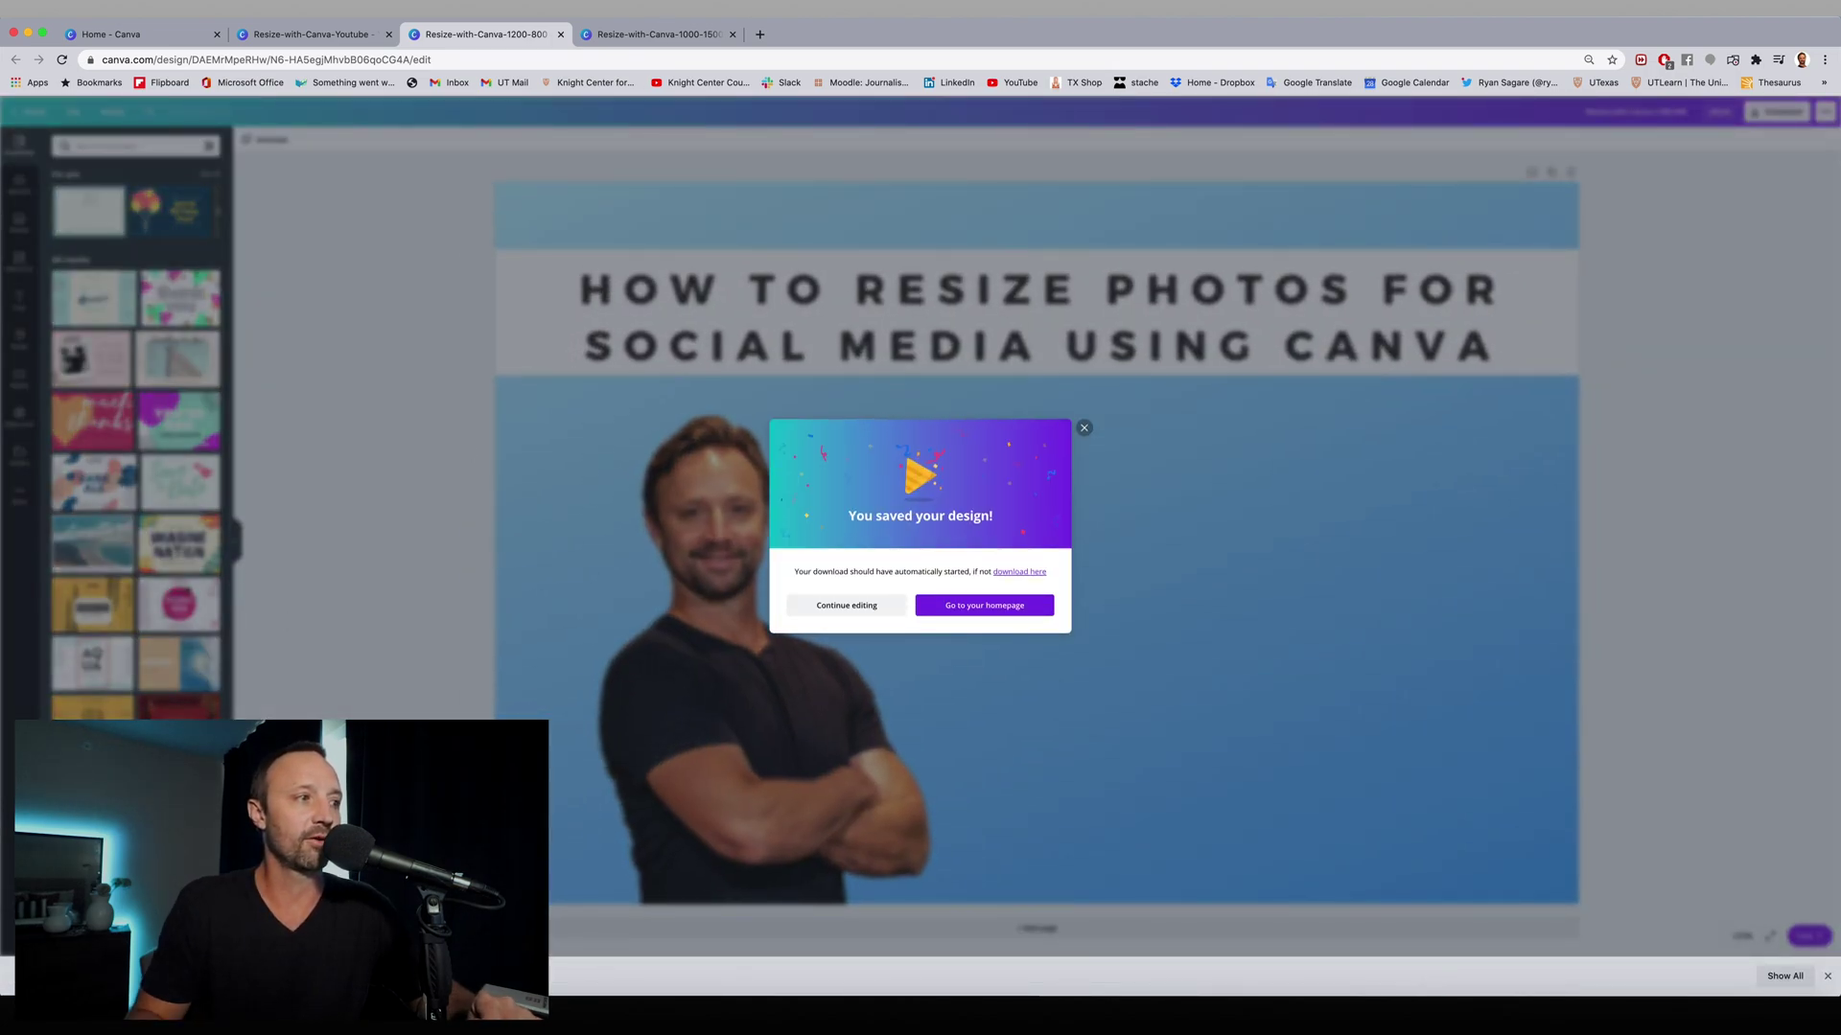
Step: Download the portrait-format Resize-with-Canva-1000-1500 design as a JPG
click(640, 36)
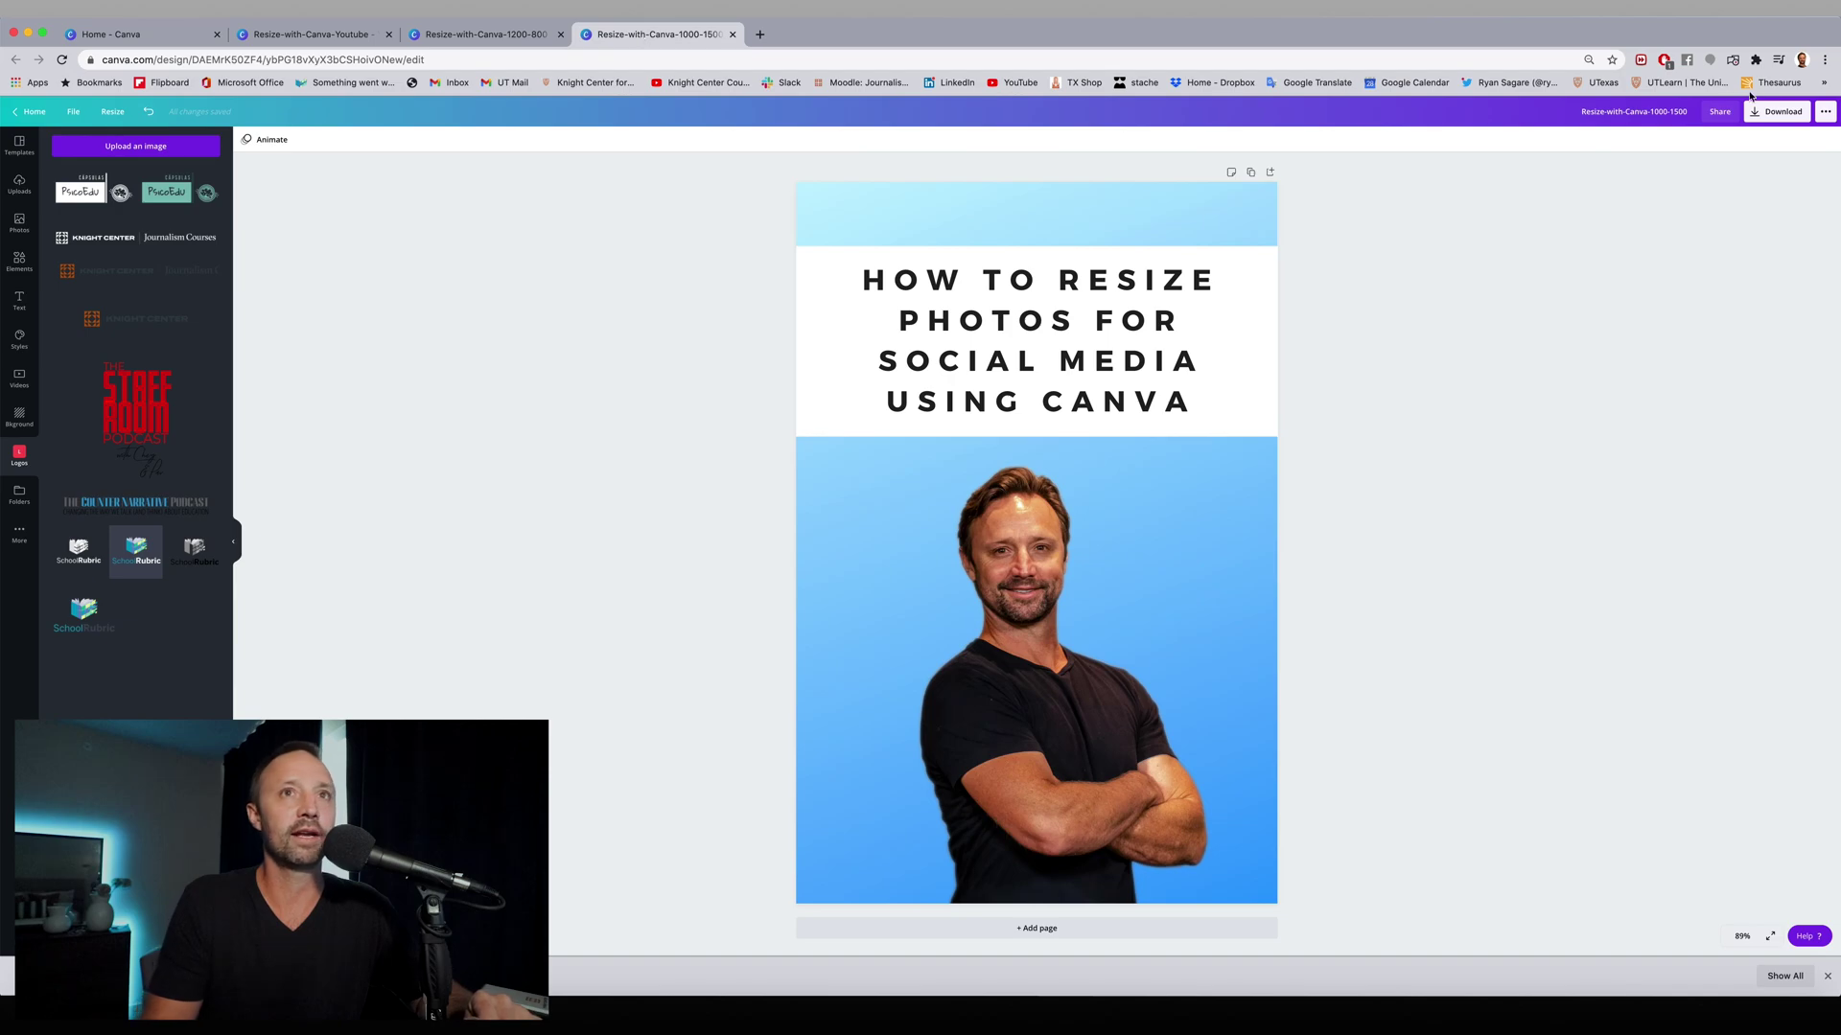
click(1785, 113)
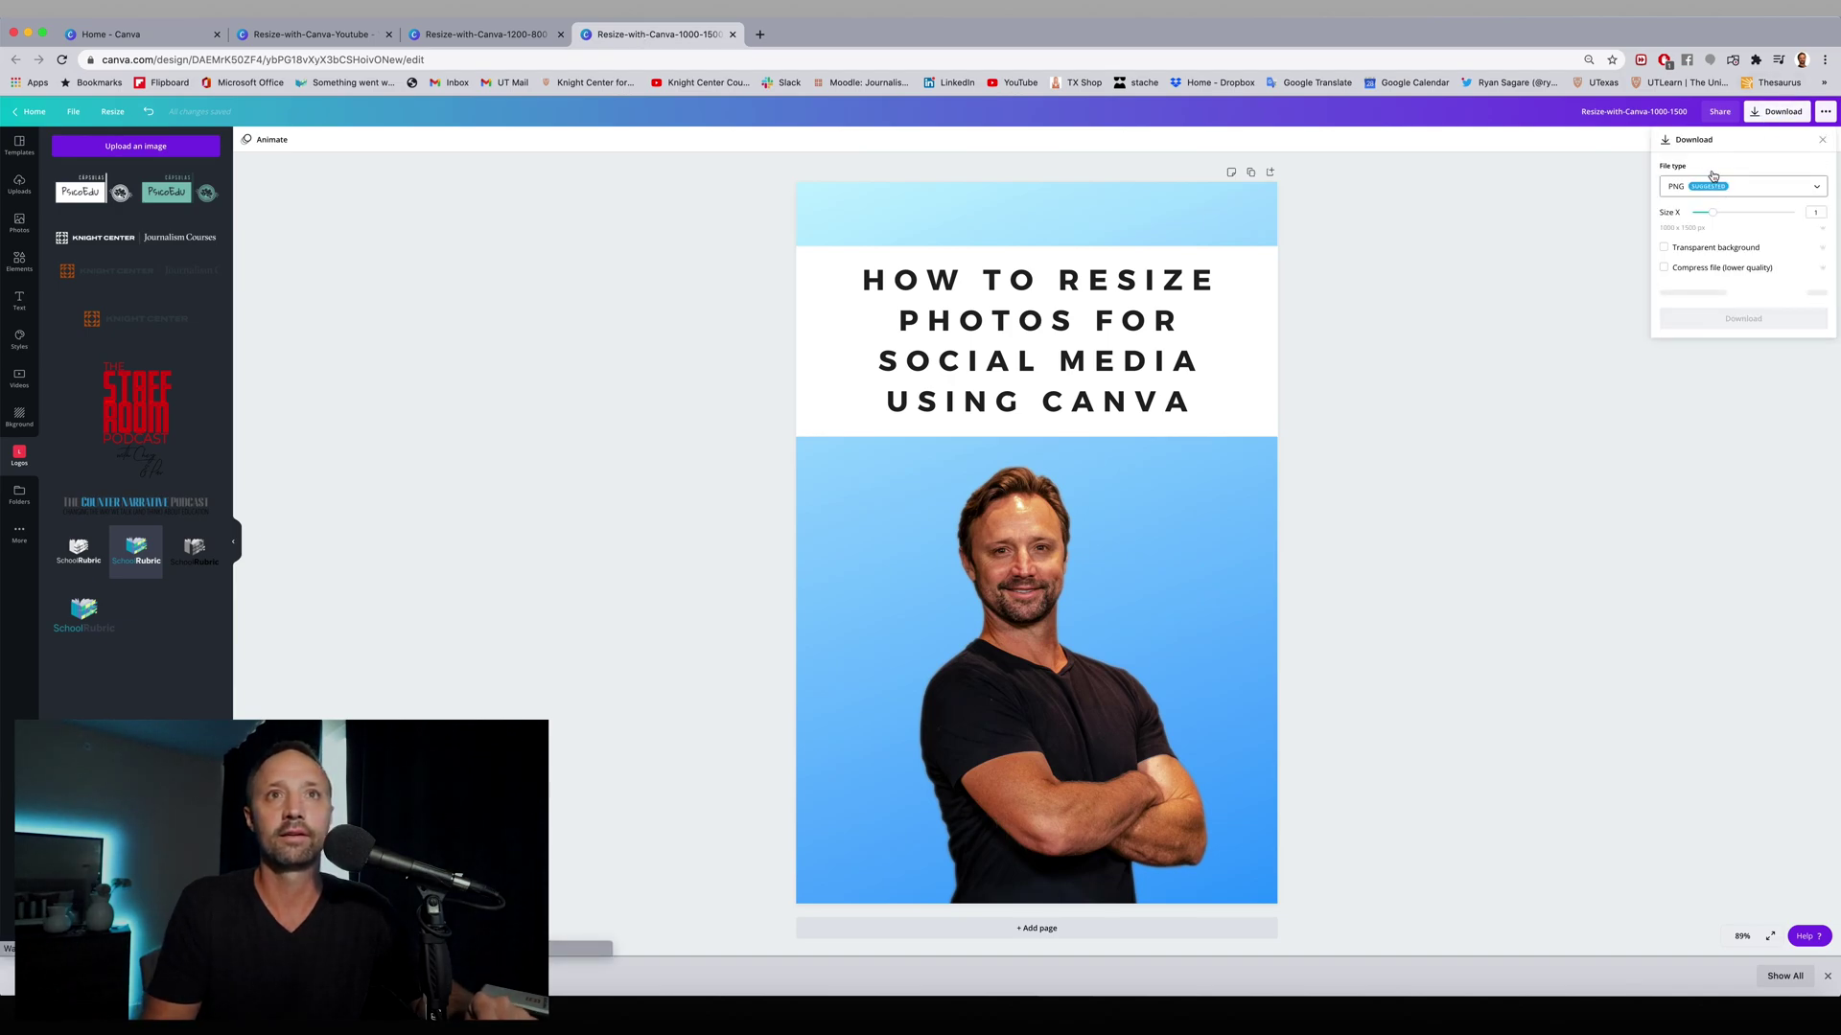
click(1808, 188)
click(1703, 220)
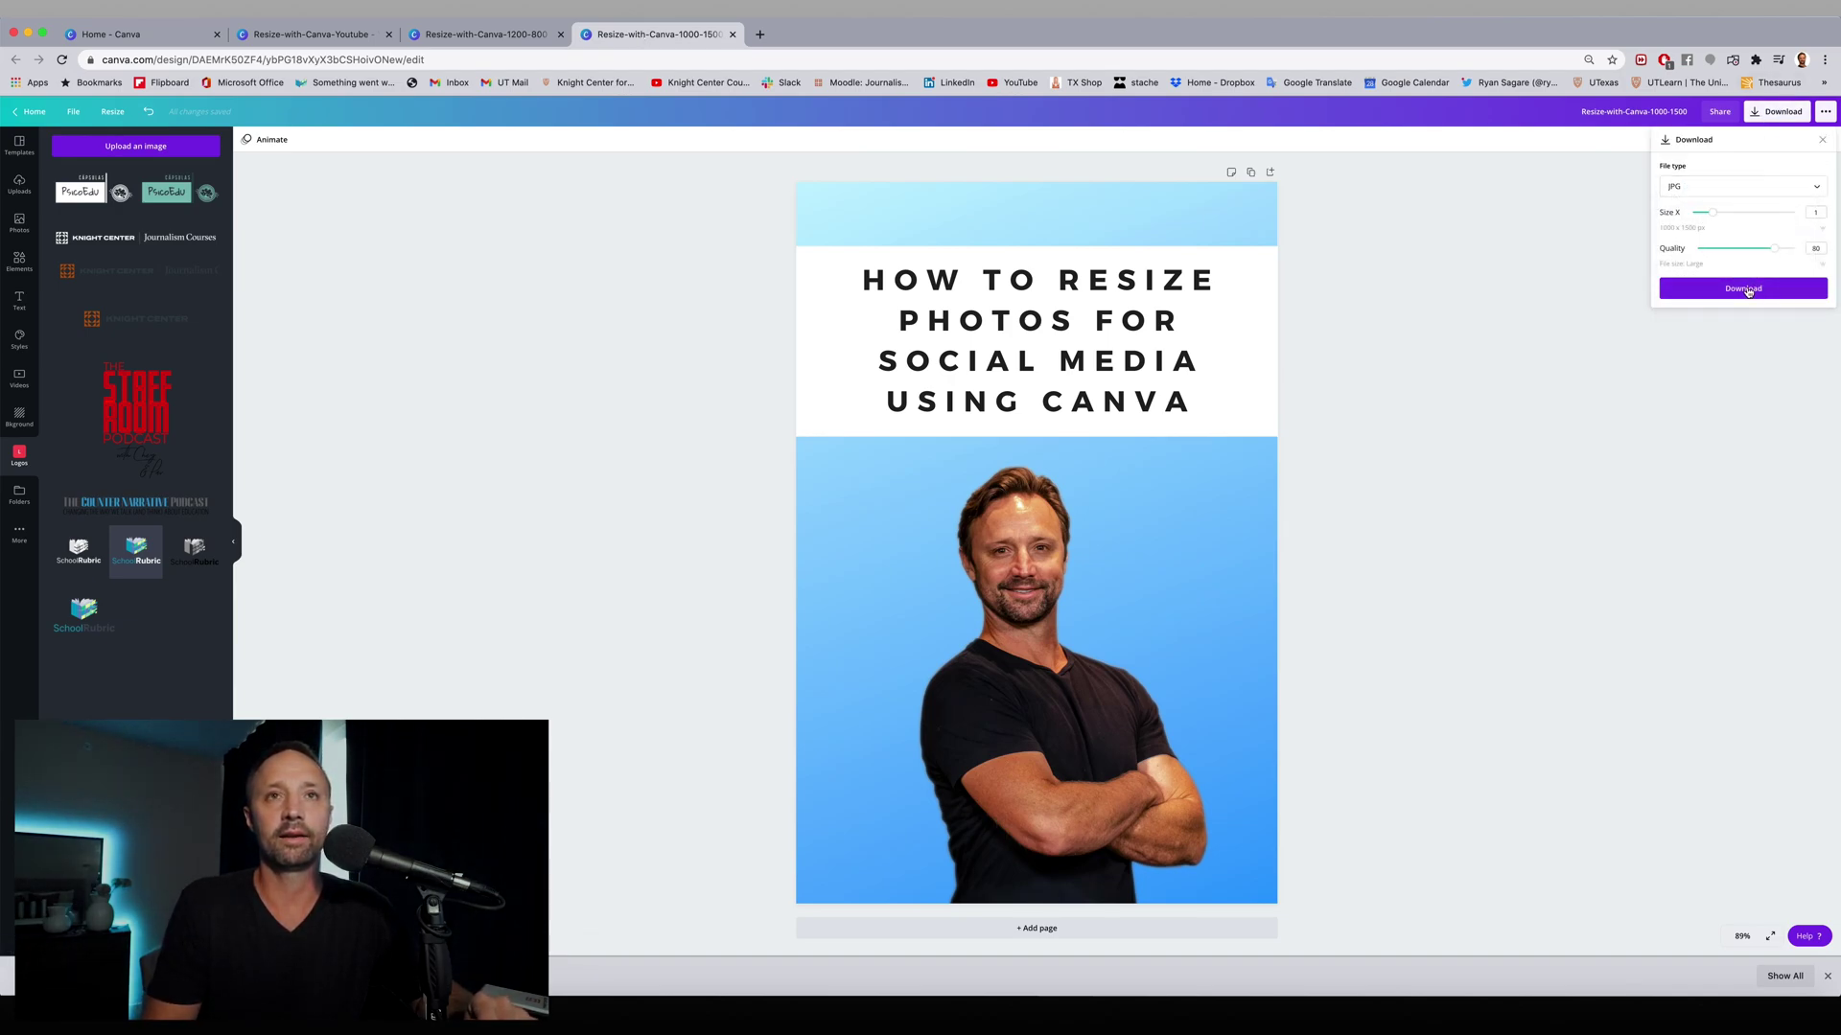
click(1747, 290)
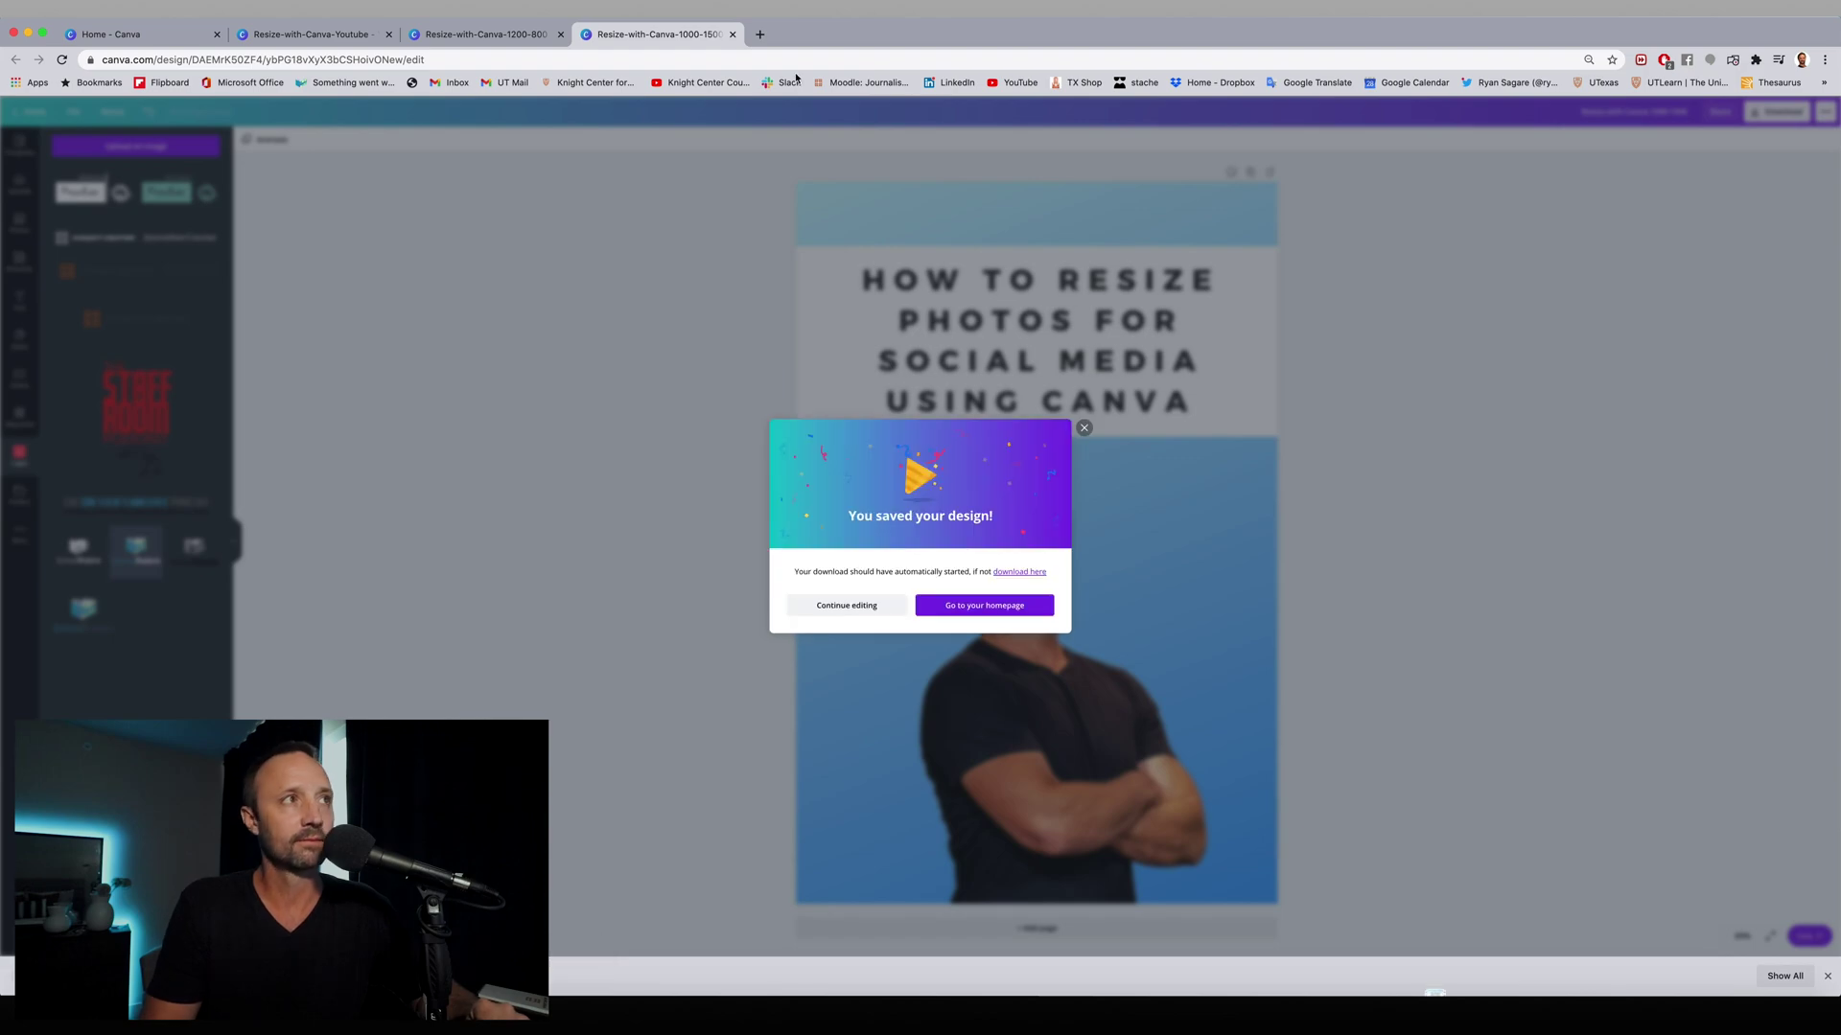
Step: Rename the original YouTube design as Resize-with-Canva-Youtube-Twitter-LinkedIn and download it as a PNG
key(super+2)
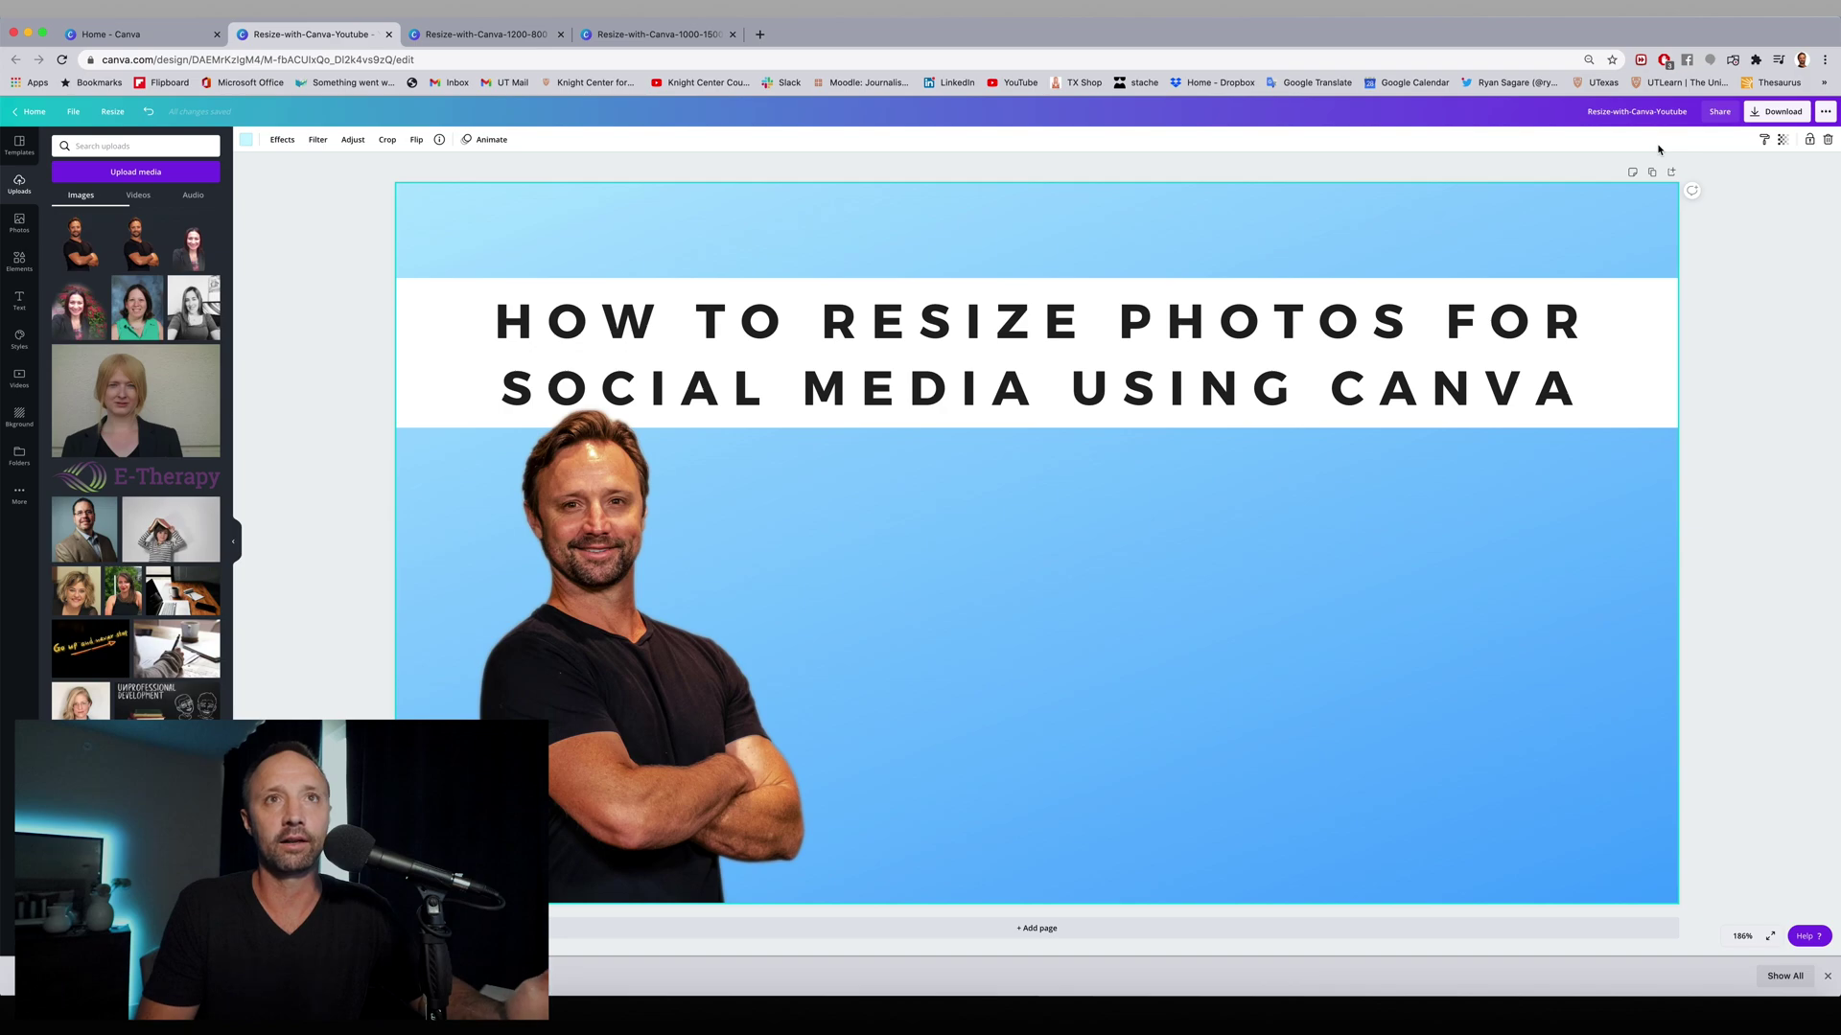
click(1684, 111)
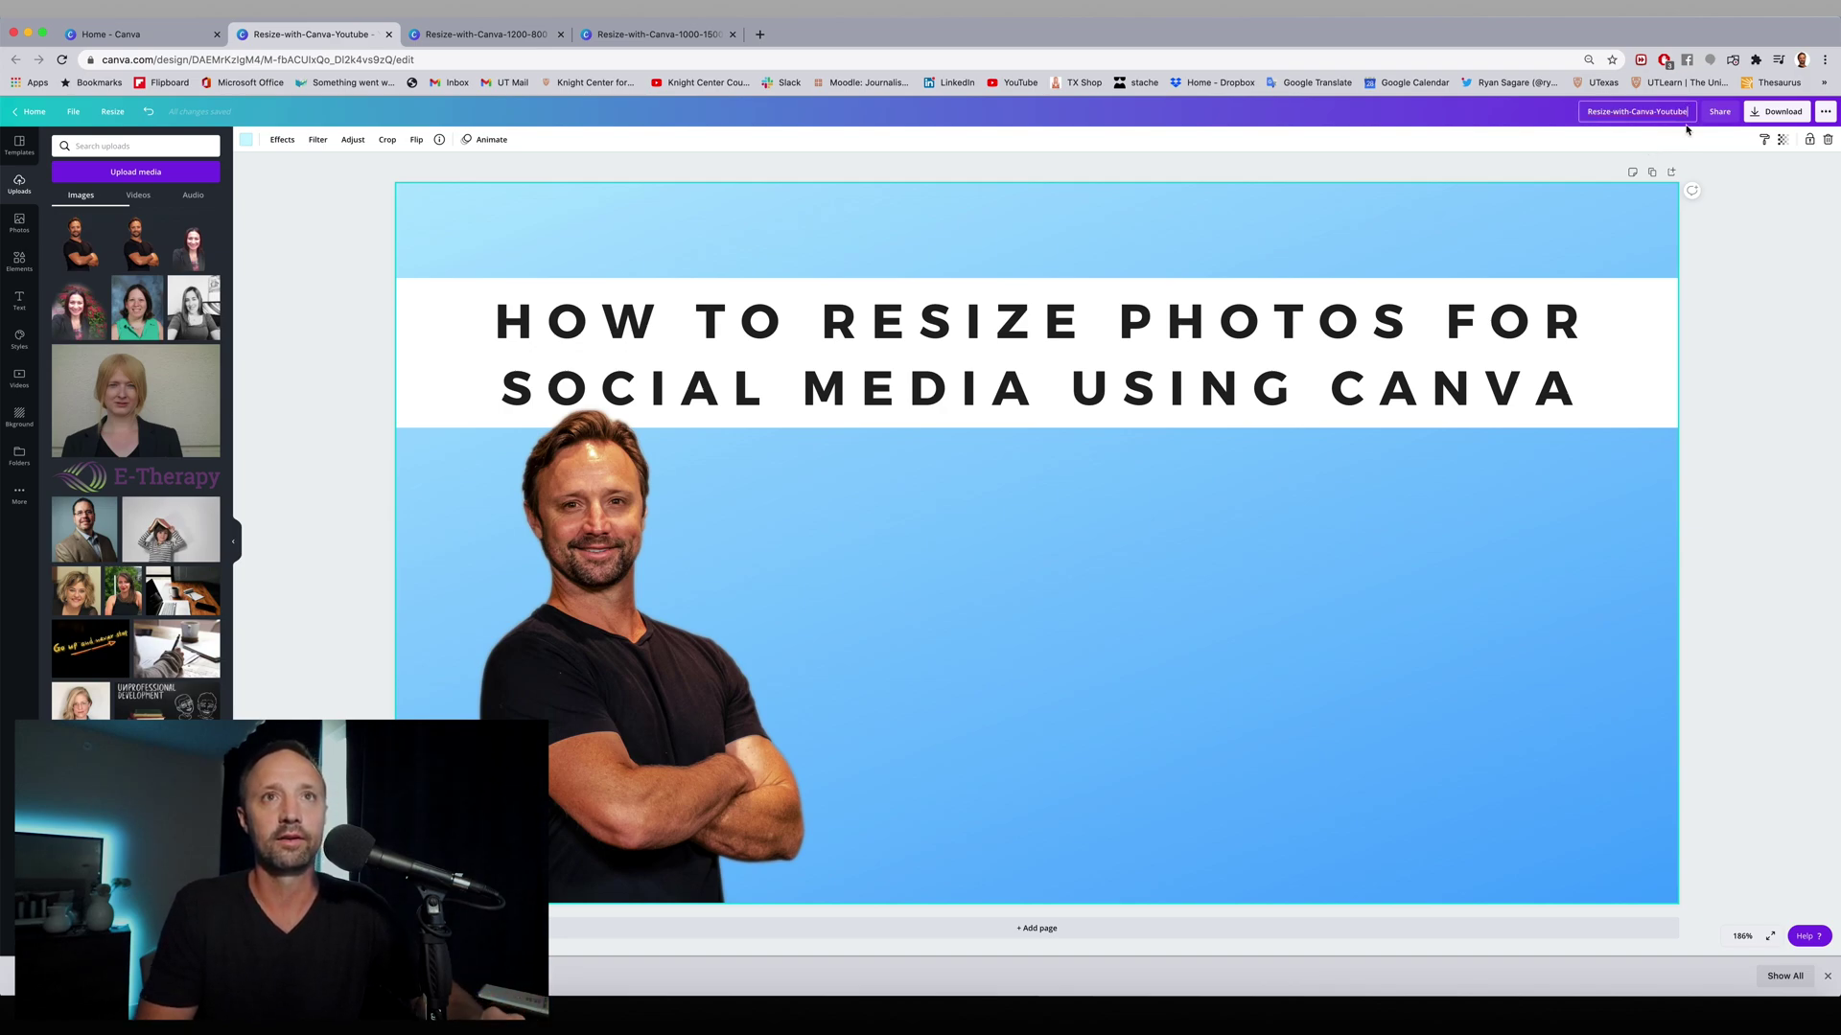
text(-Tw)
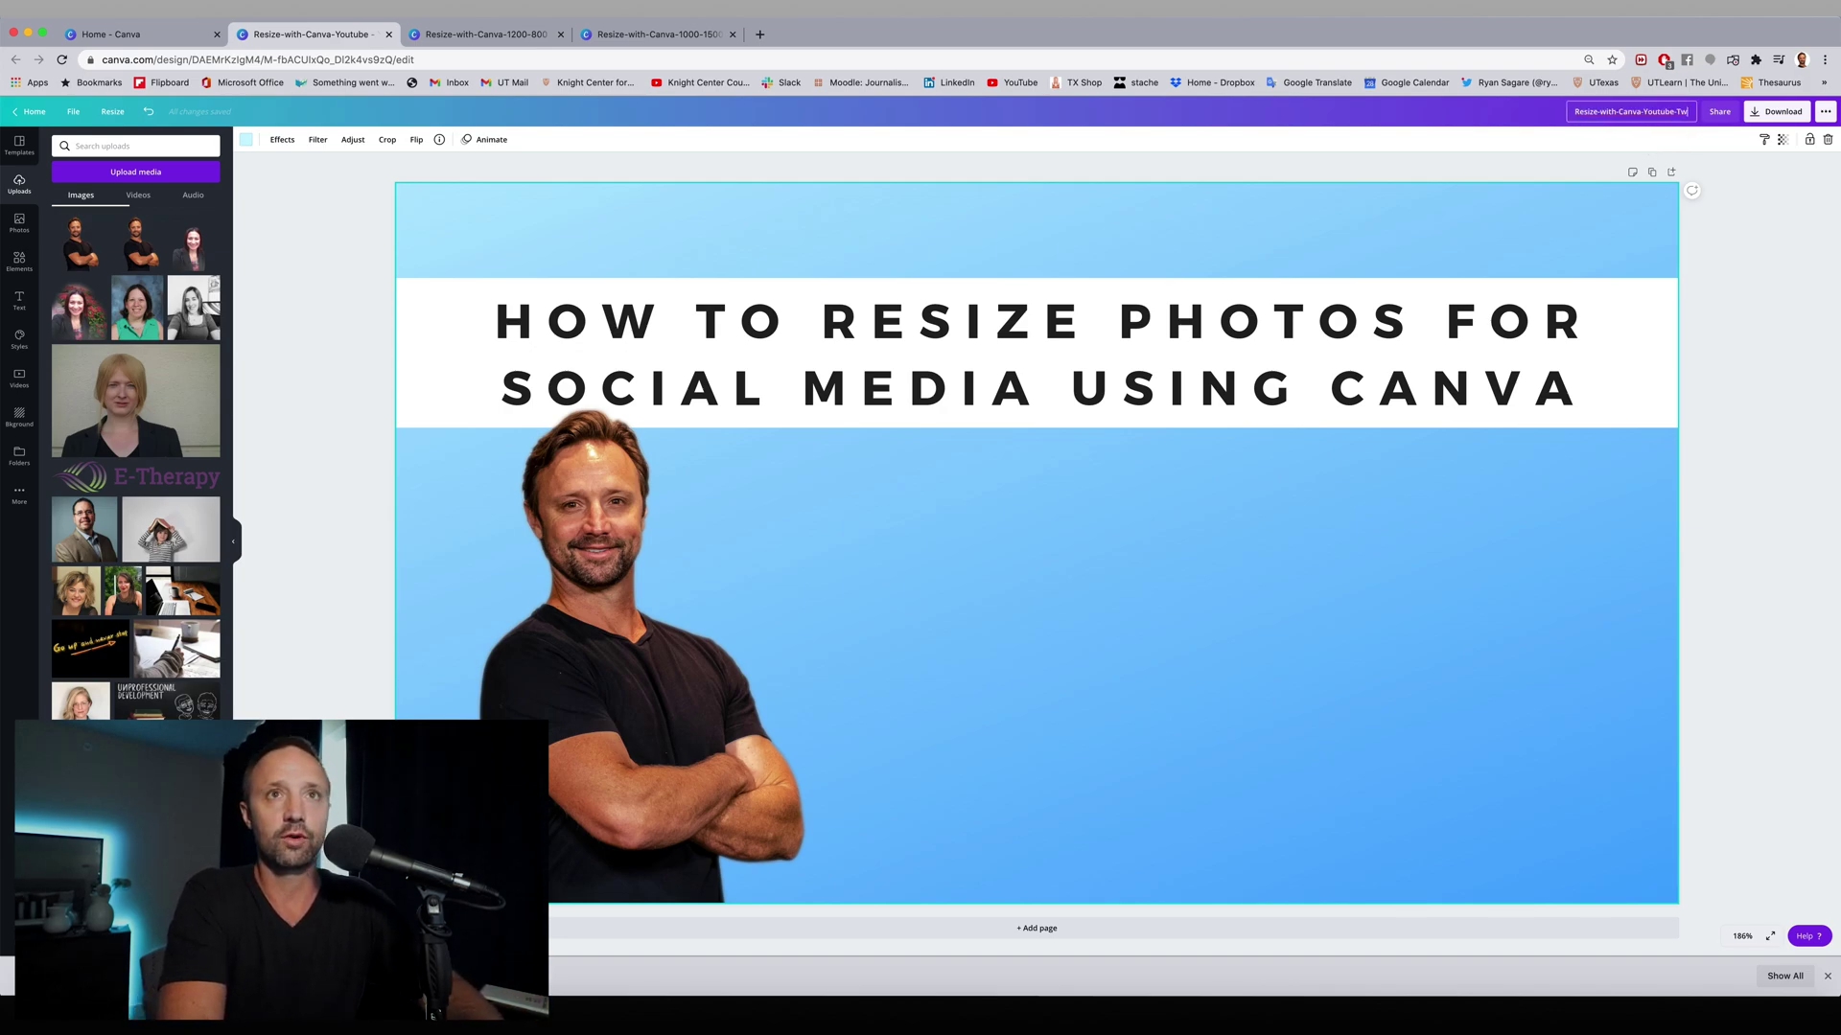
text(itte)
key(BackSpace)
text(ter-LinkedIn)
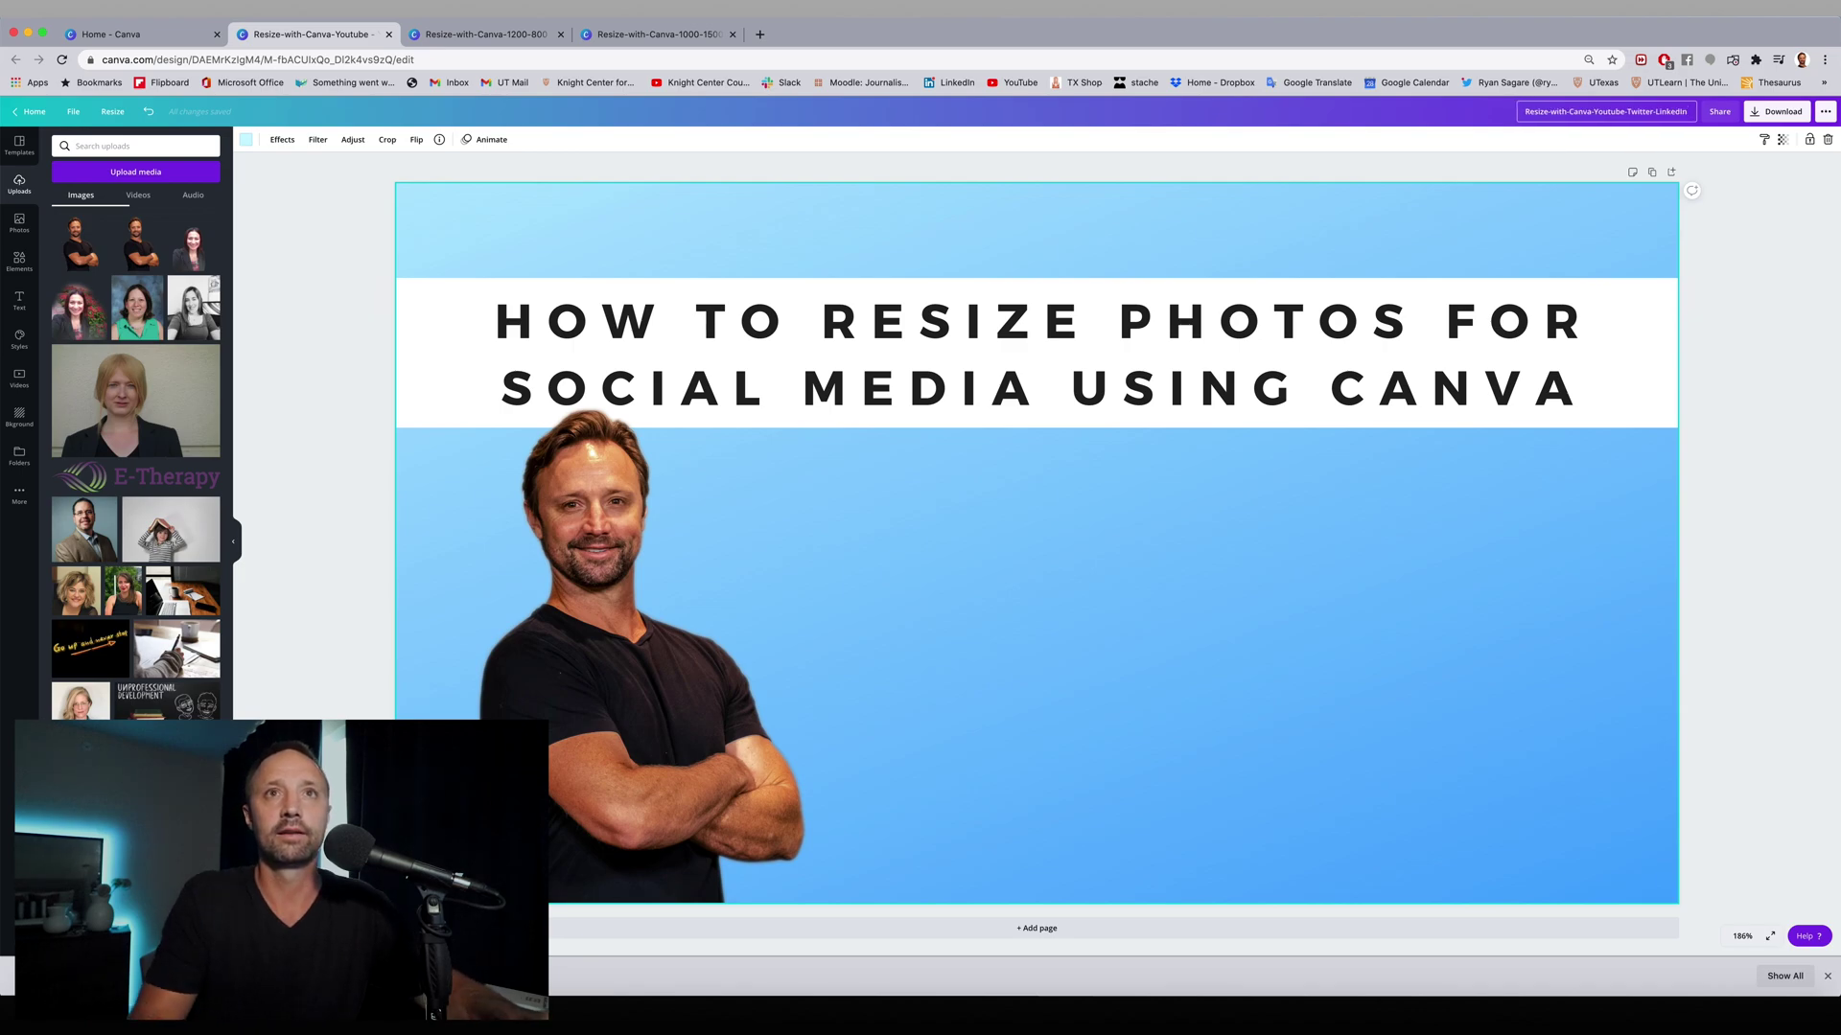
click(1758, 111)
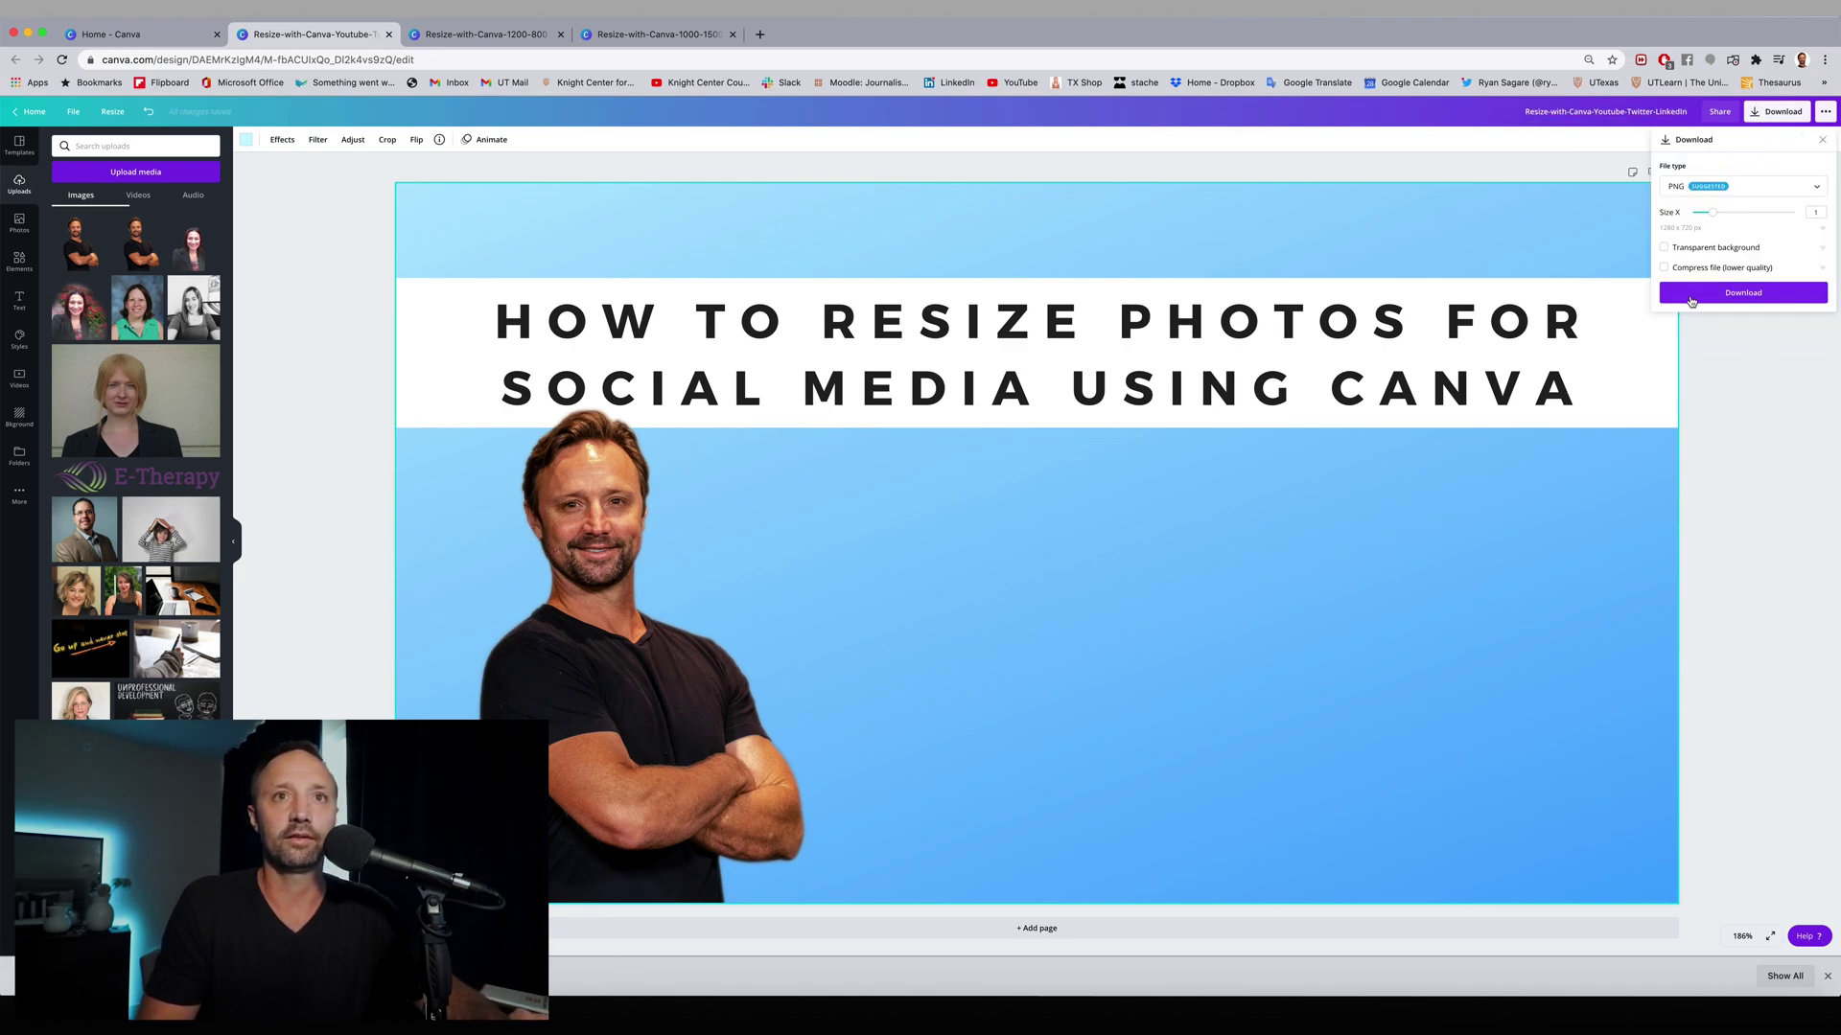
click(1691, 299)
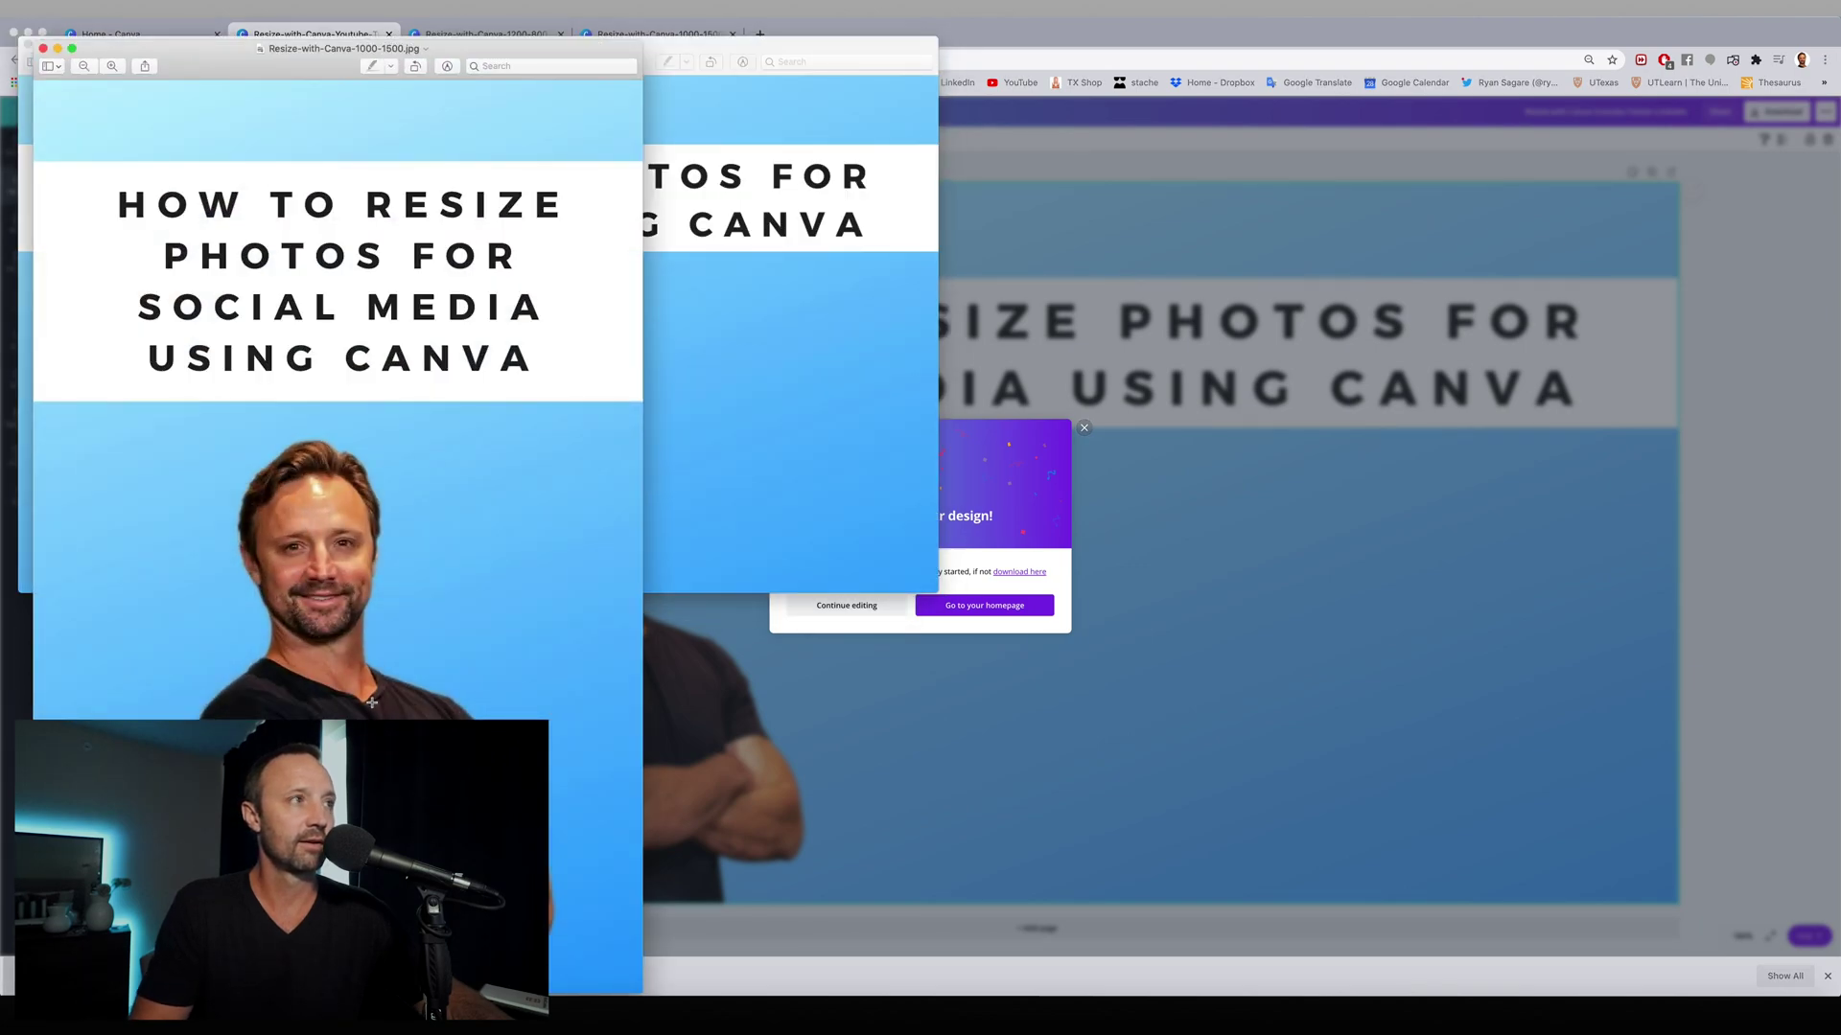
Step: Spread out the preview windows of the downloaded images to view the 1000-1500 and 1200-800 versions separately
drag(346, 58, 1440, 36)
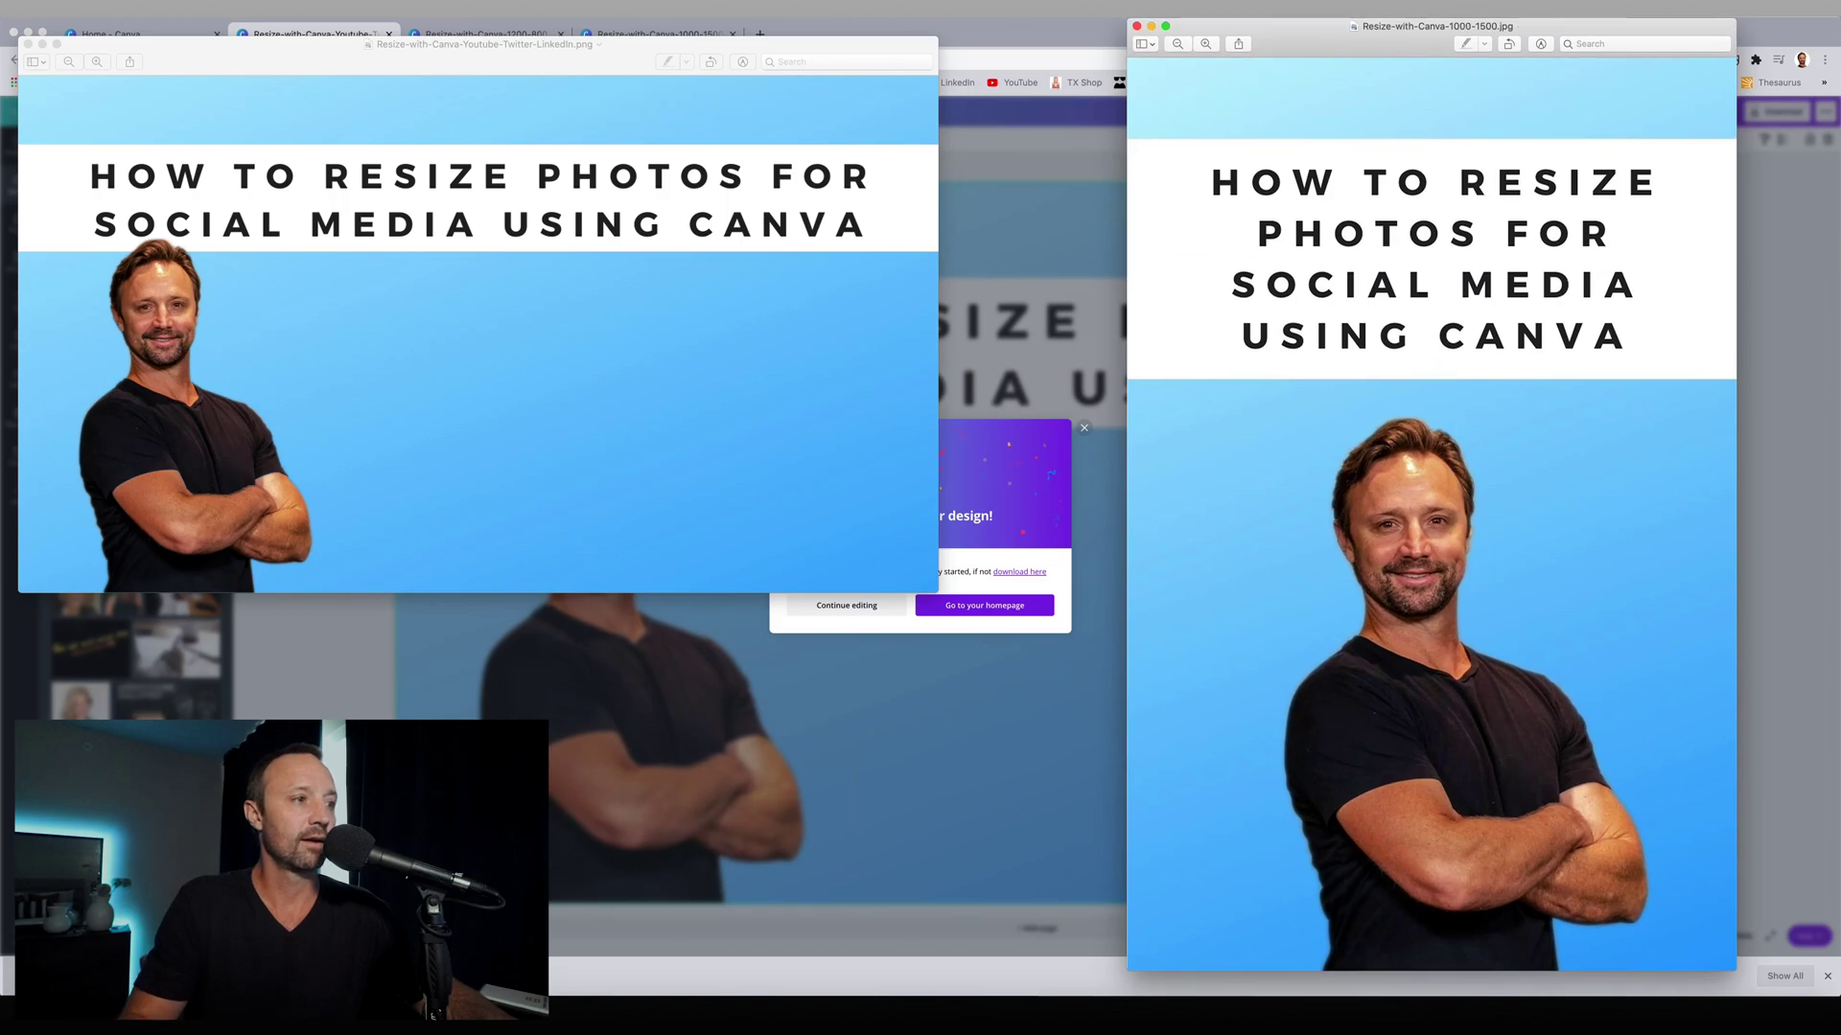
key(super+w)
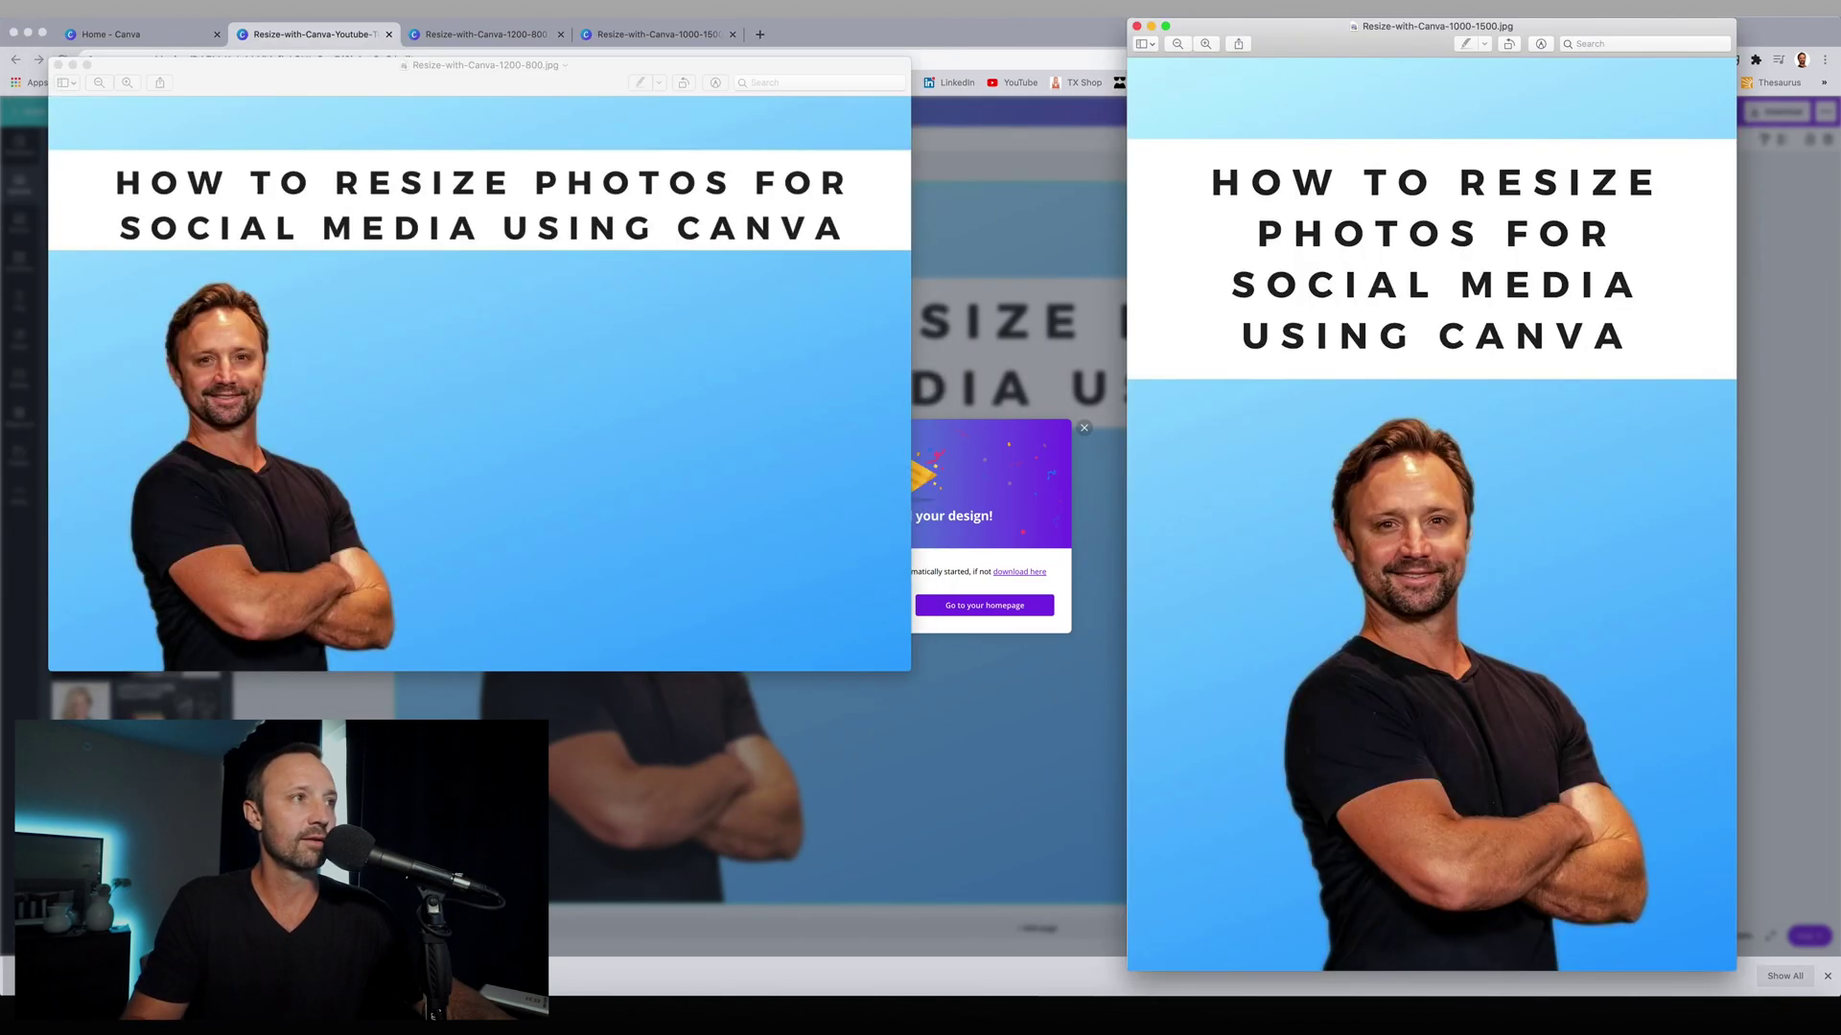
drag(537, 63, 612, 343)
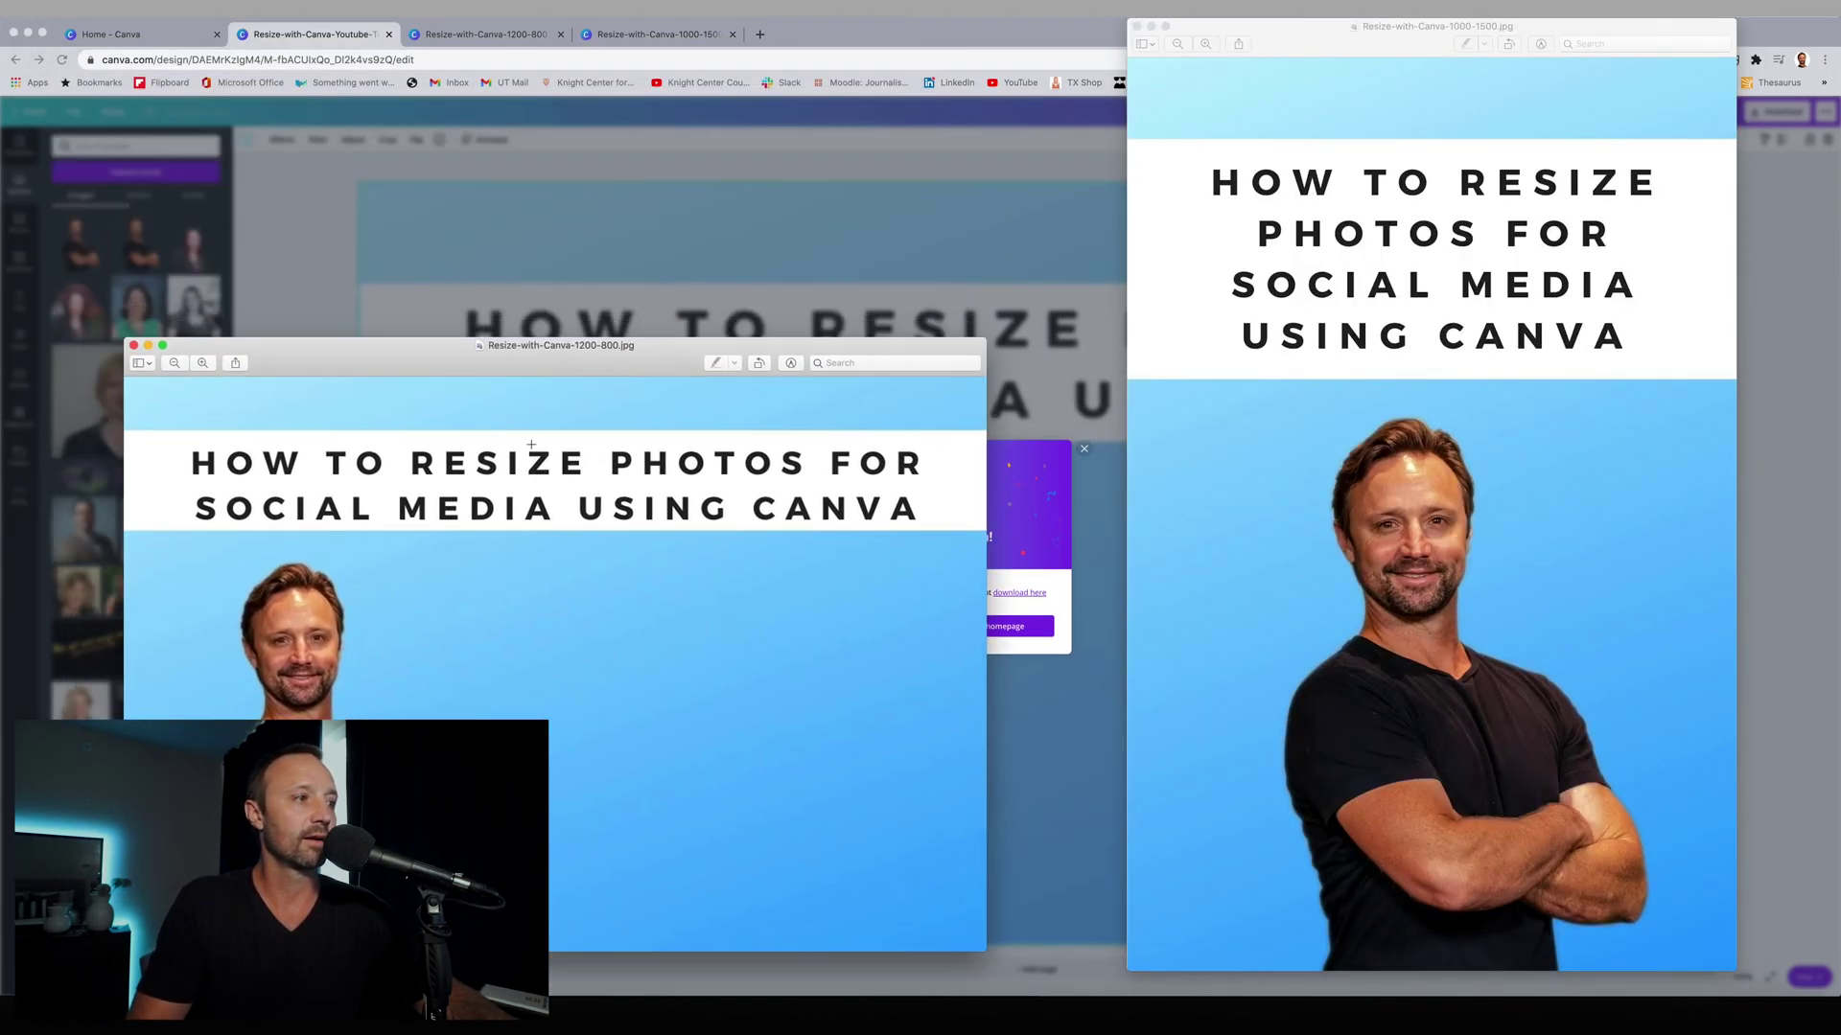
Step: Dismiss the saved-design message in Canva and bring the three downloaded image previews back to the front
key(super+q)
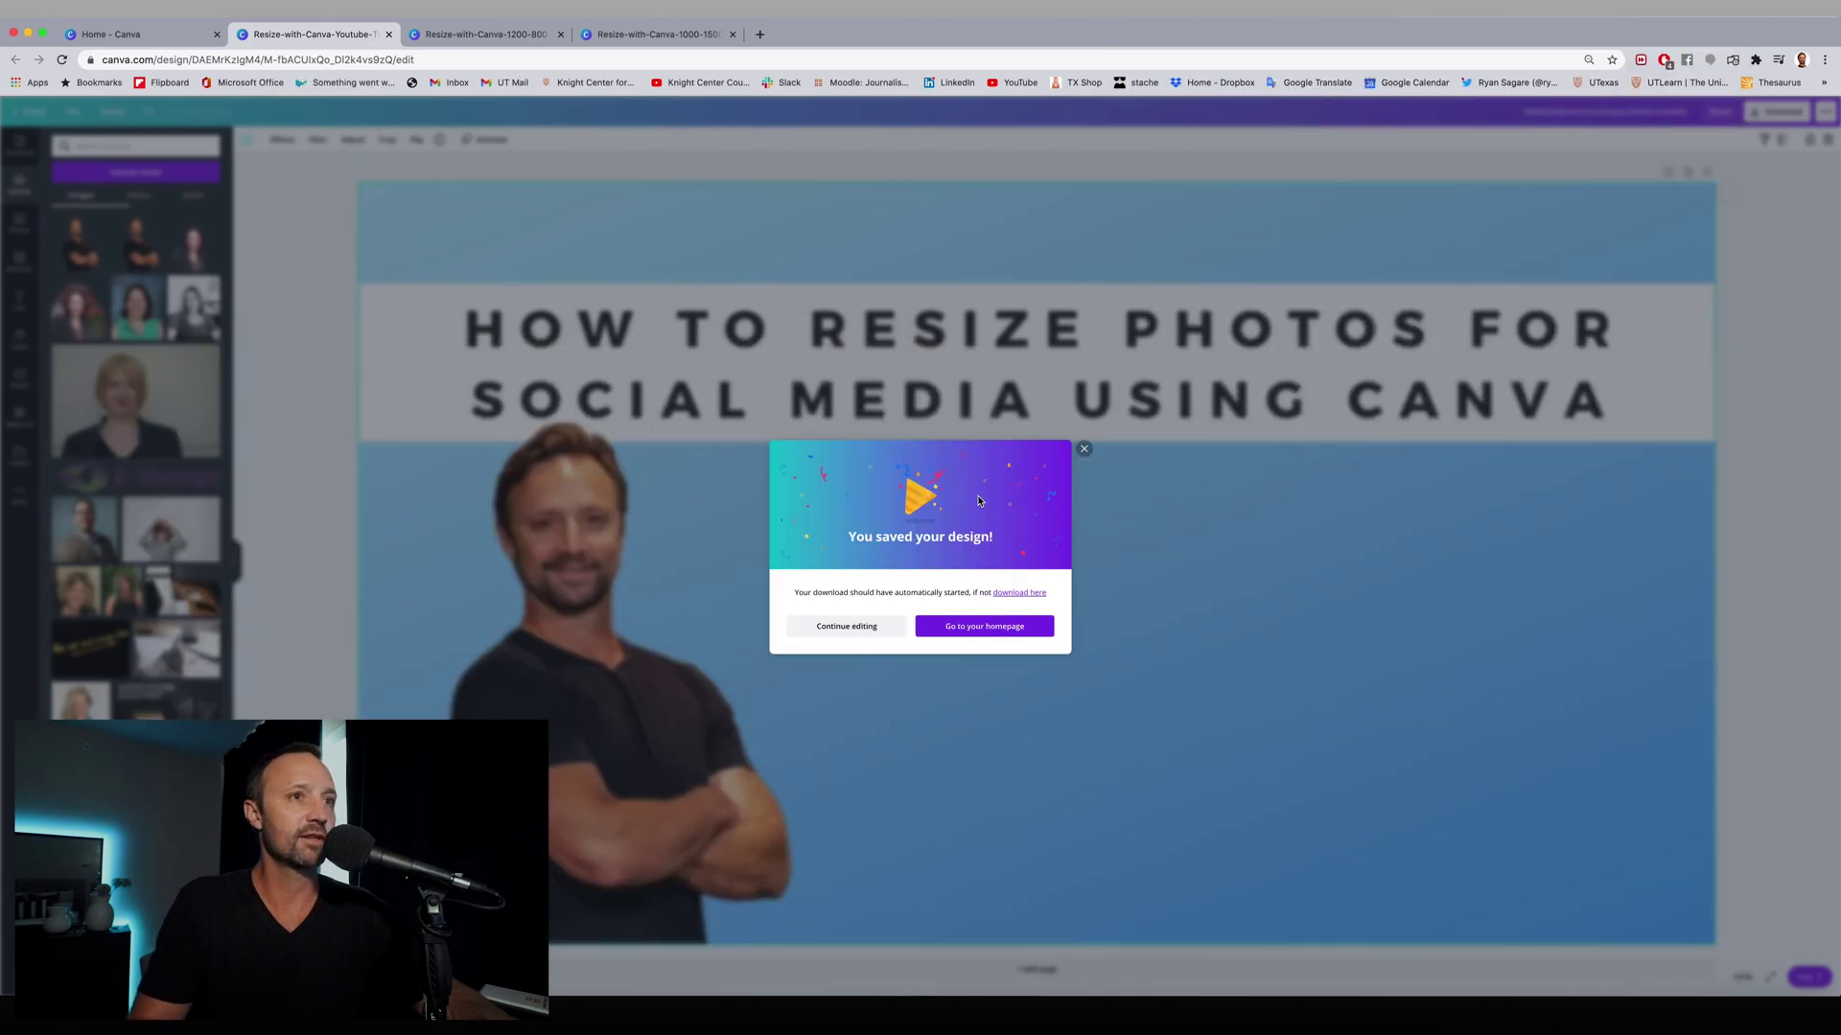
click(1085, 451)
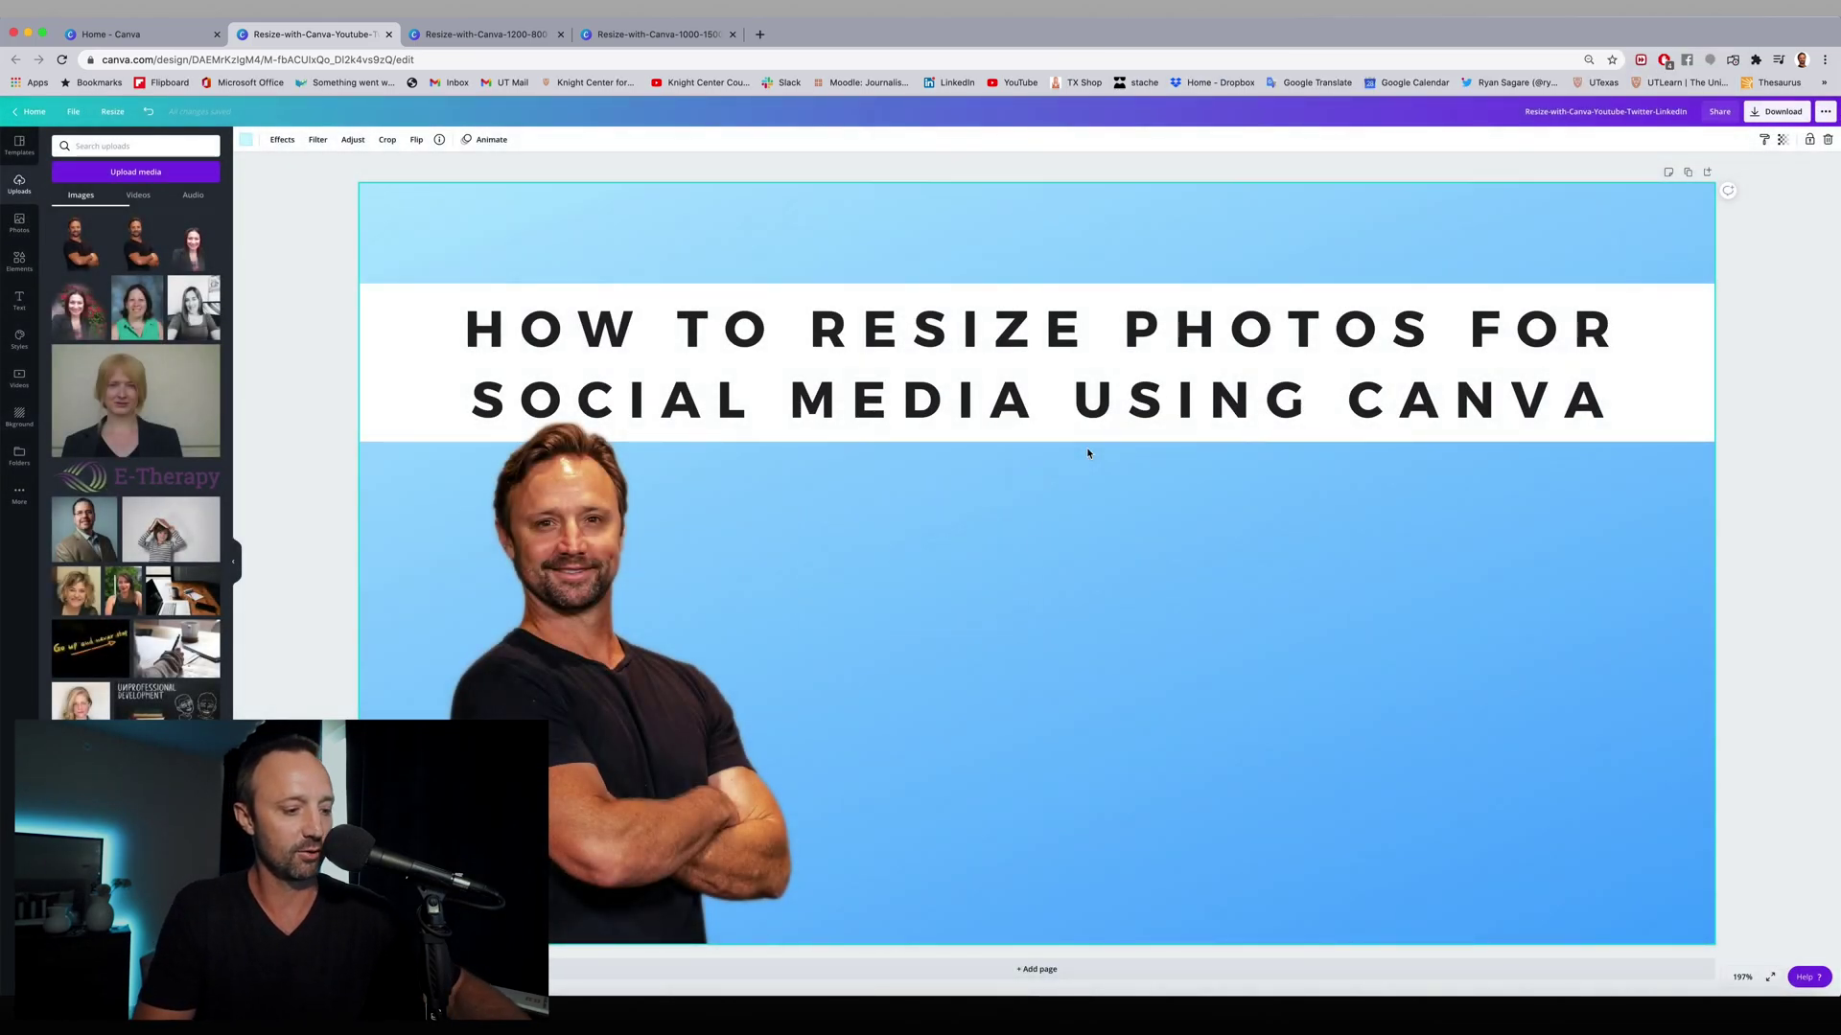
key(ctrl+Up)
click(288, 268)
key(ctrl+Up)
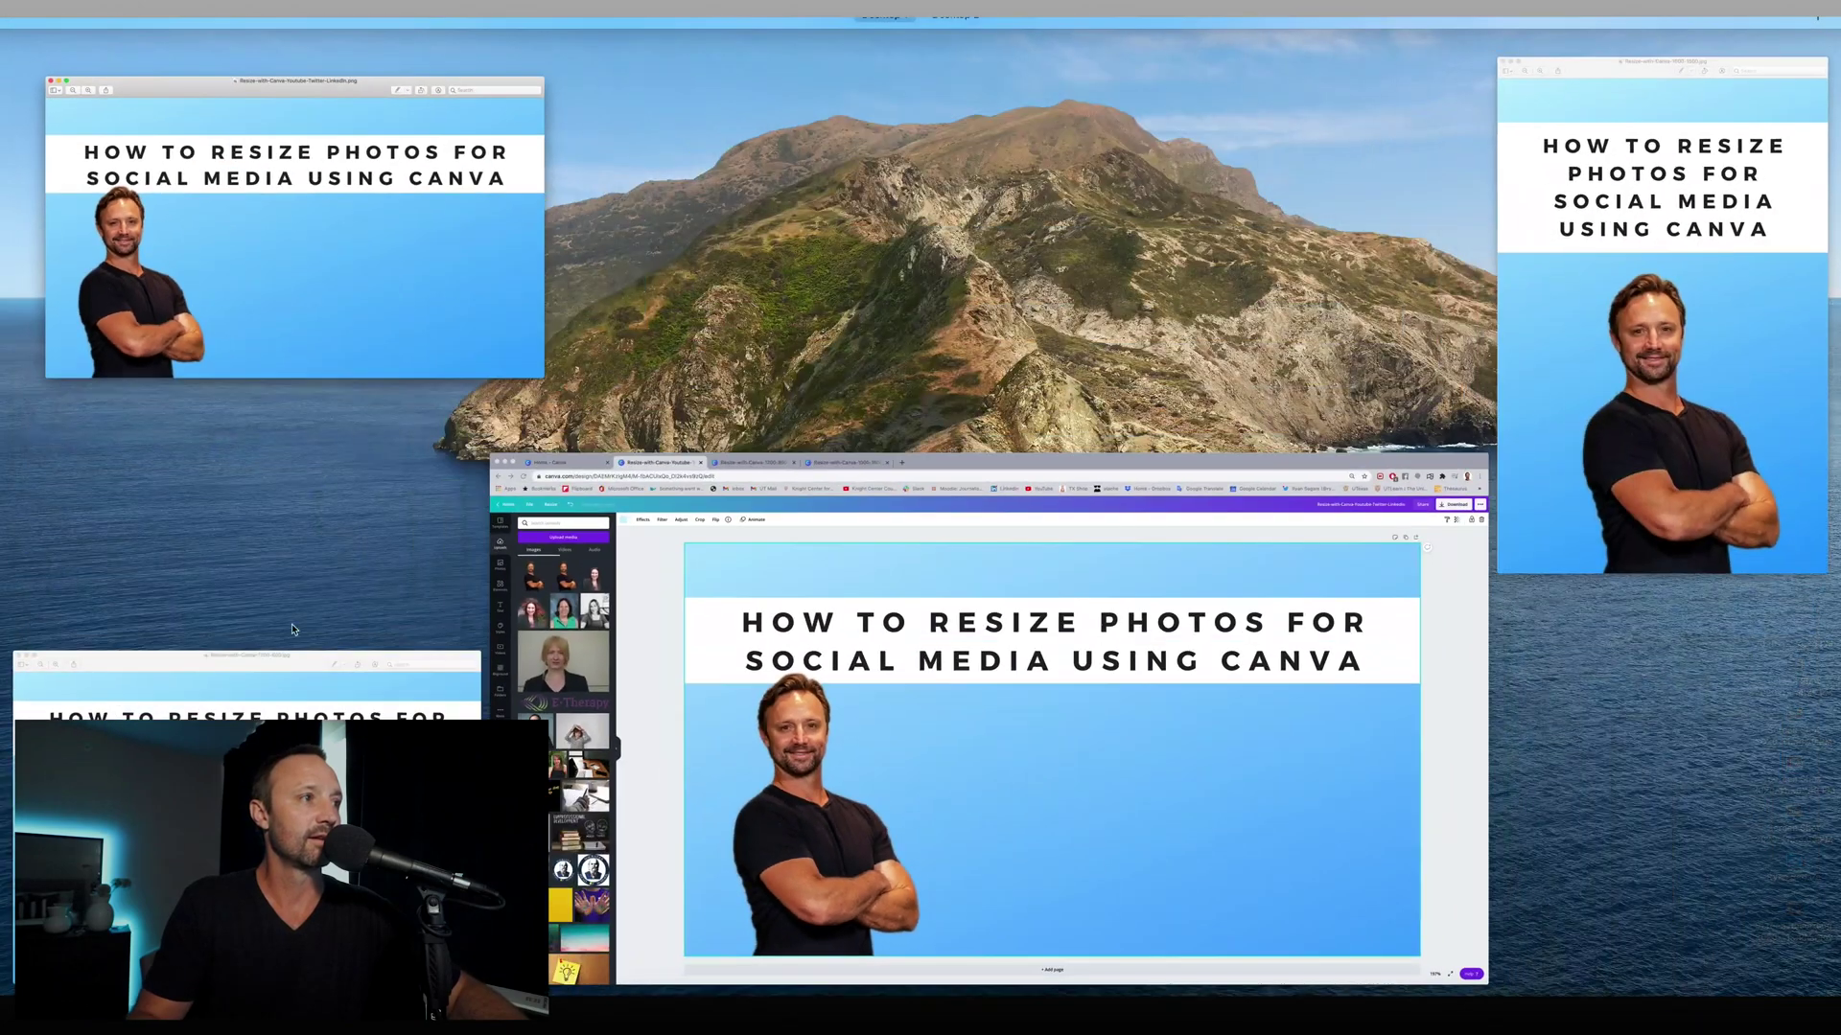
click(351, 695)
key(ctrl+Up)
click(1660, 247)
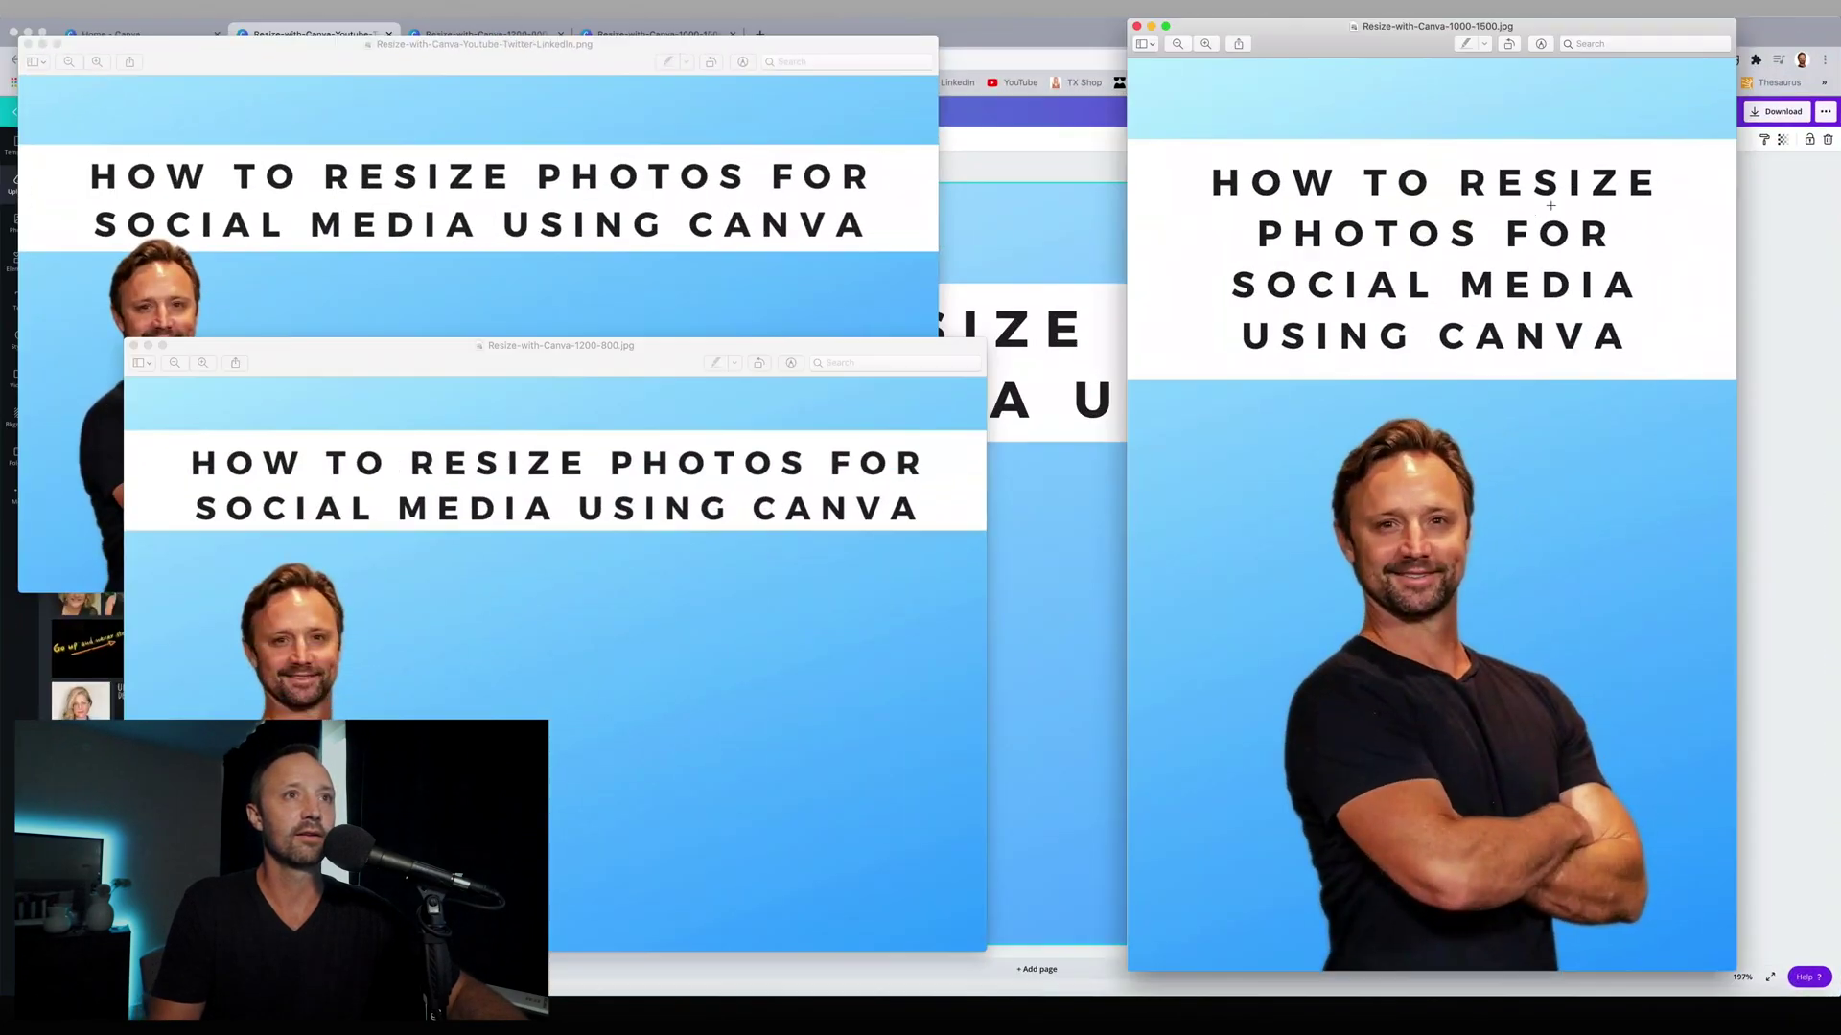
Step: Rearrange the YouTube and 1200-800 previews beside the 1000-1500 one and shrink the 1200-800 window to compare the formats
drag(724, 355, 776, 363)
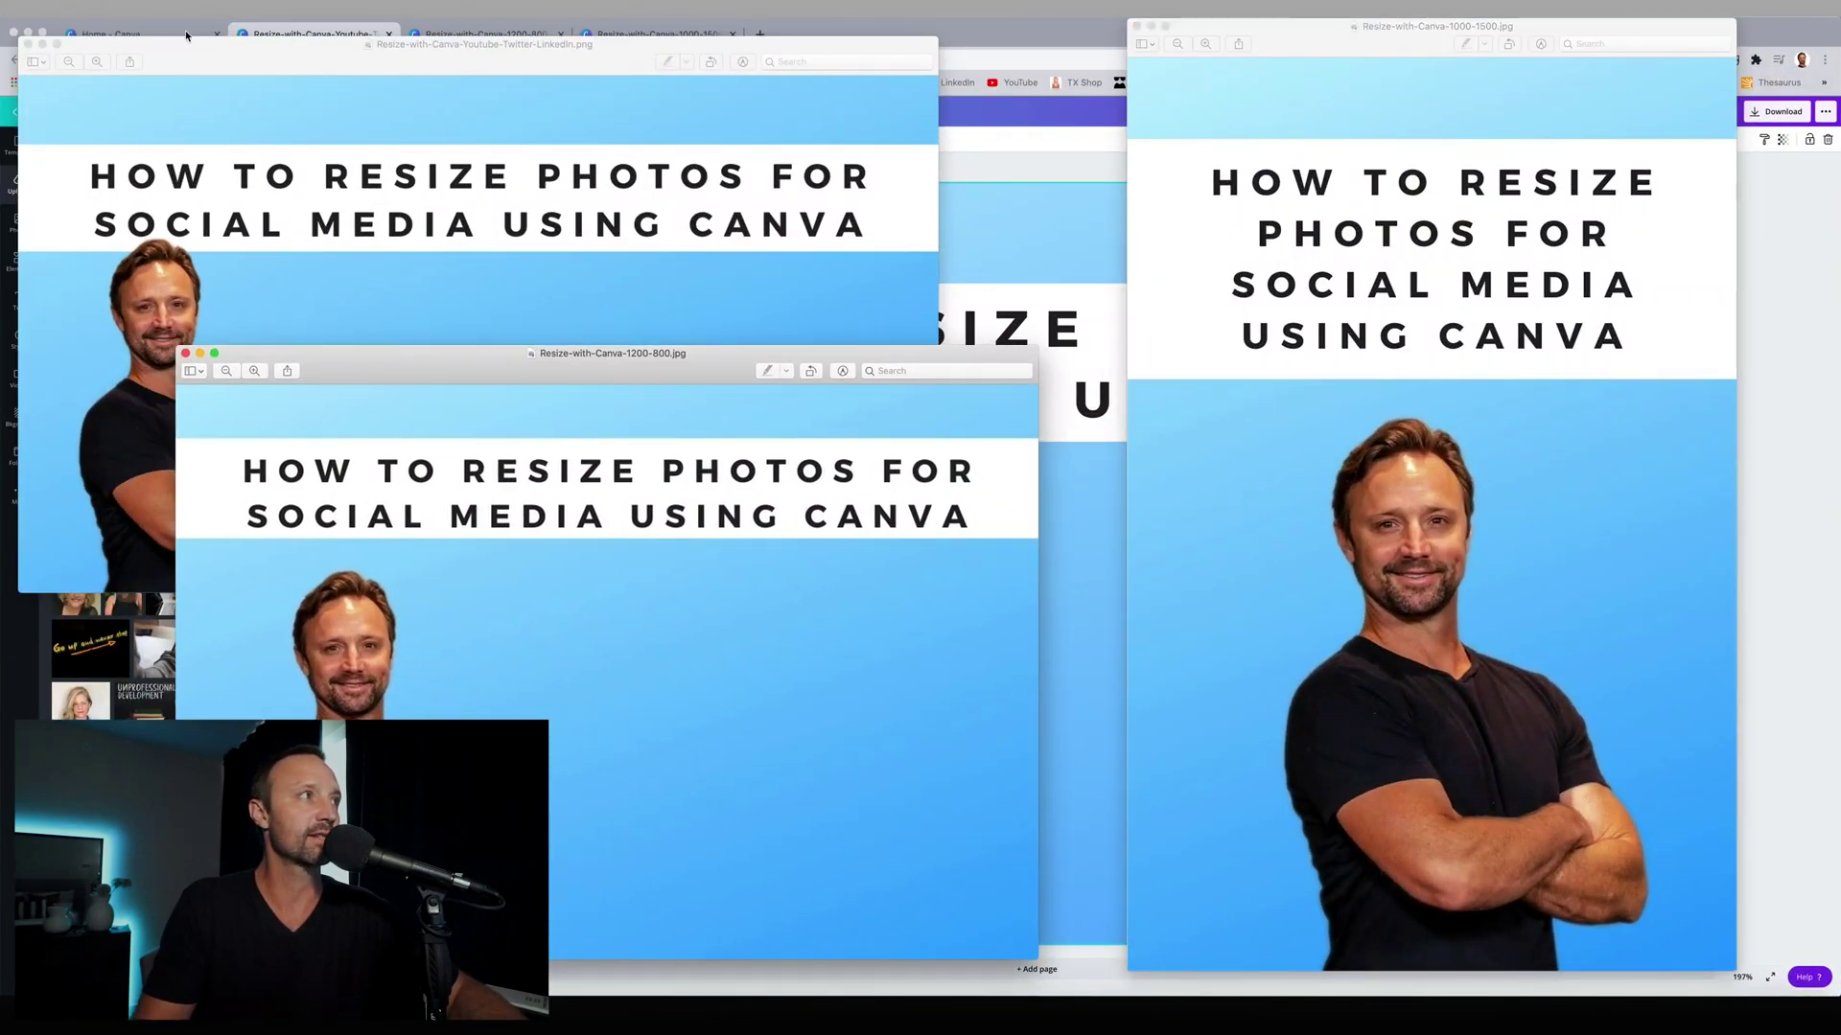
drag(215, 52, 341, 29)
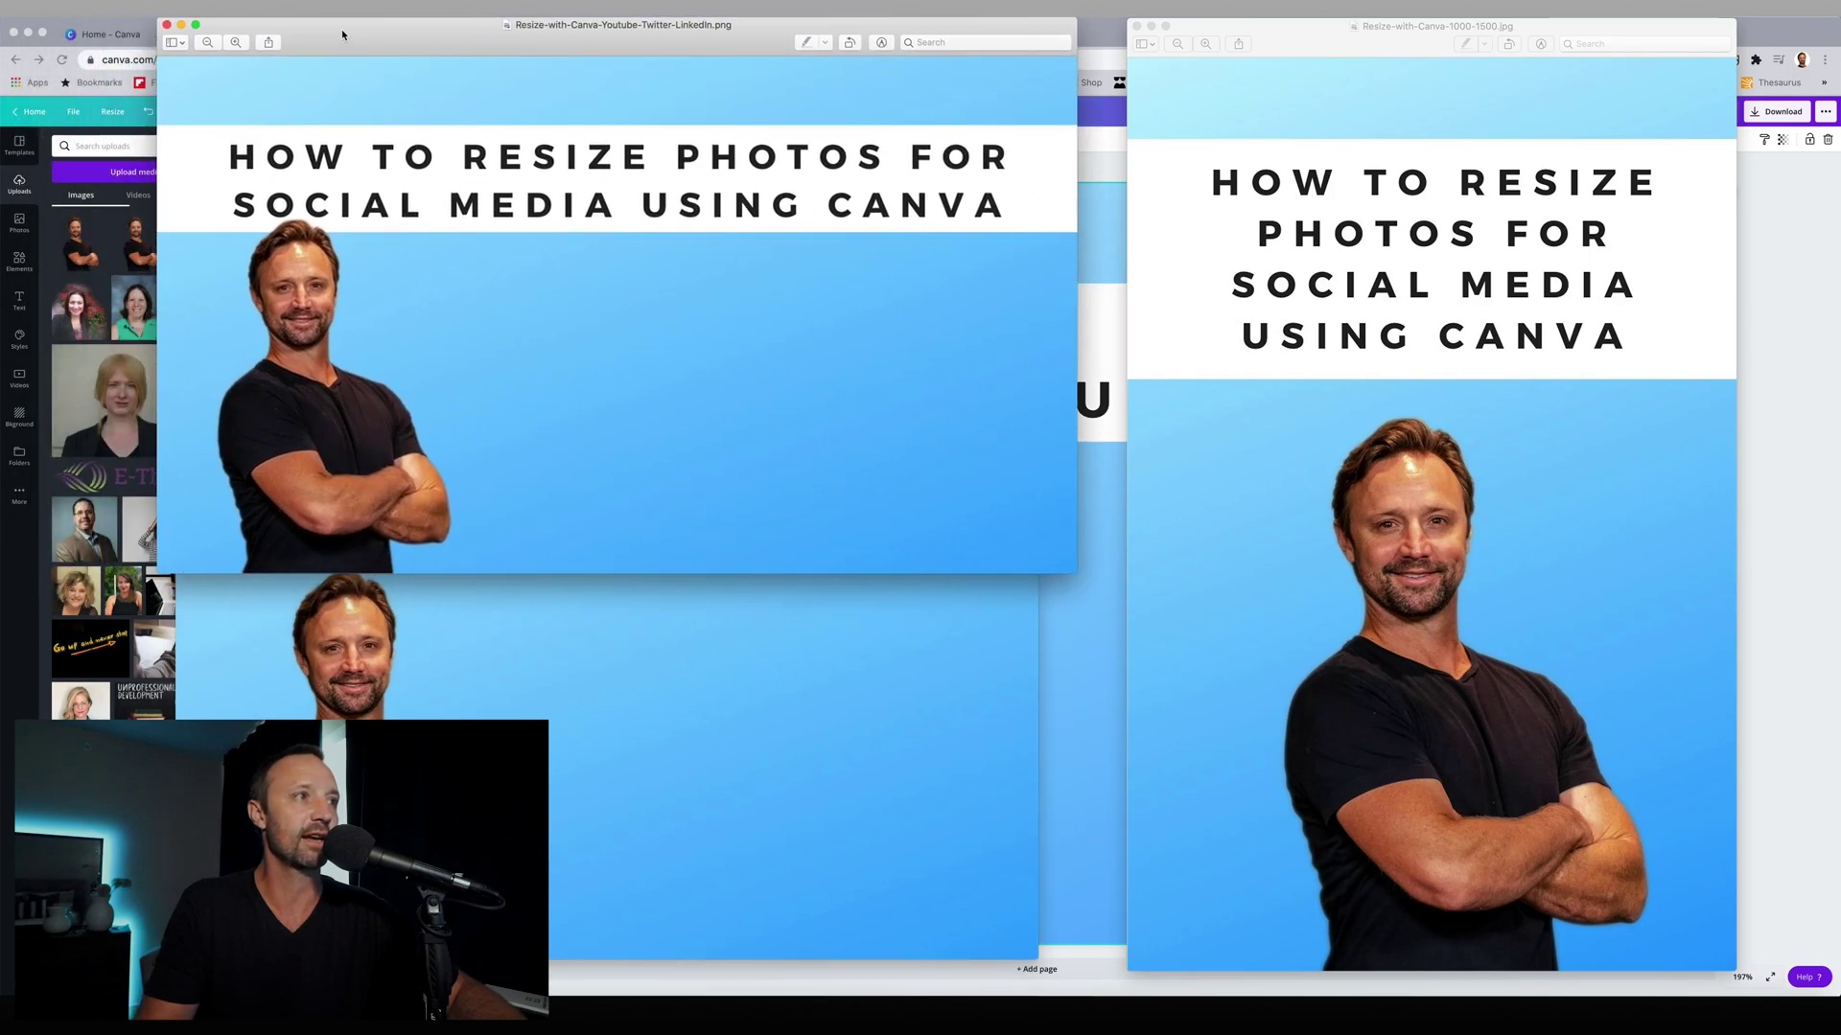
click(784, 717)
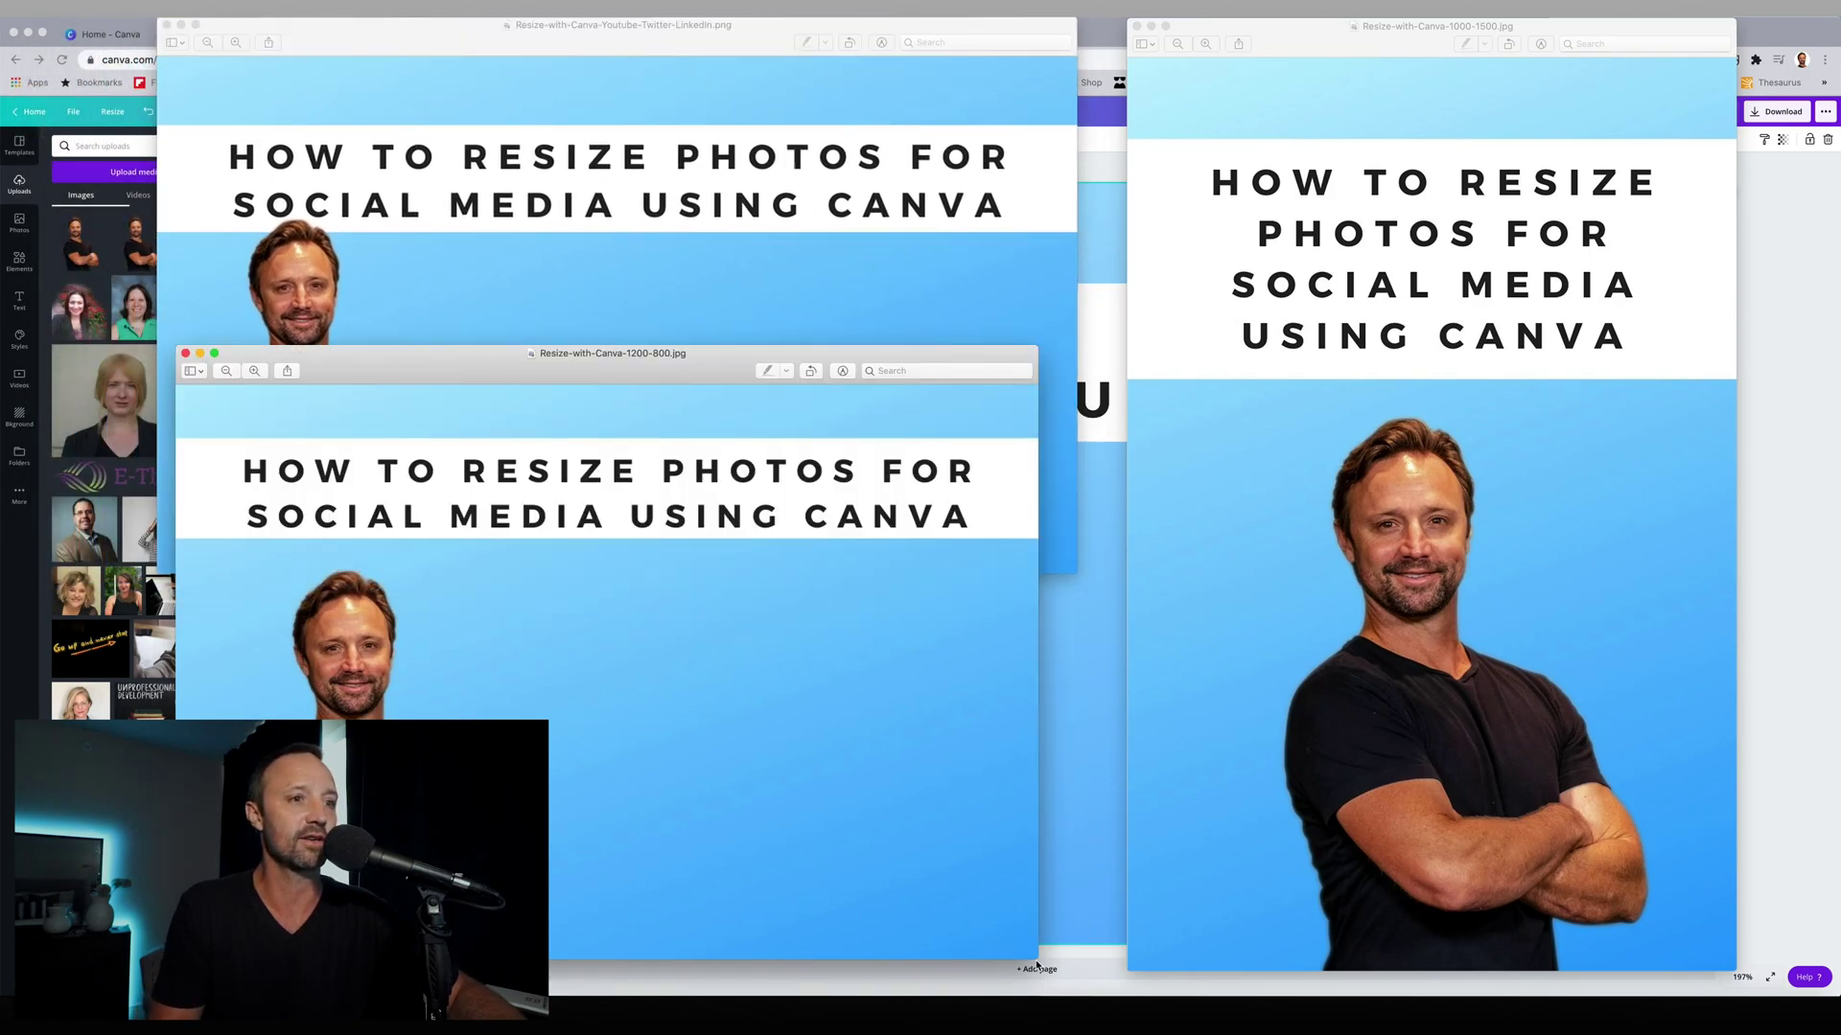
drag(1033, 954, 760, 773)
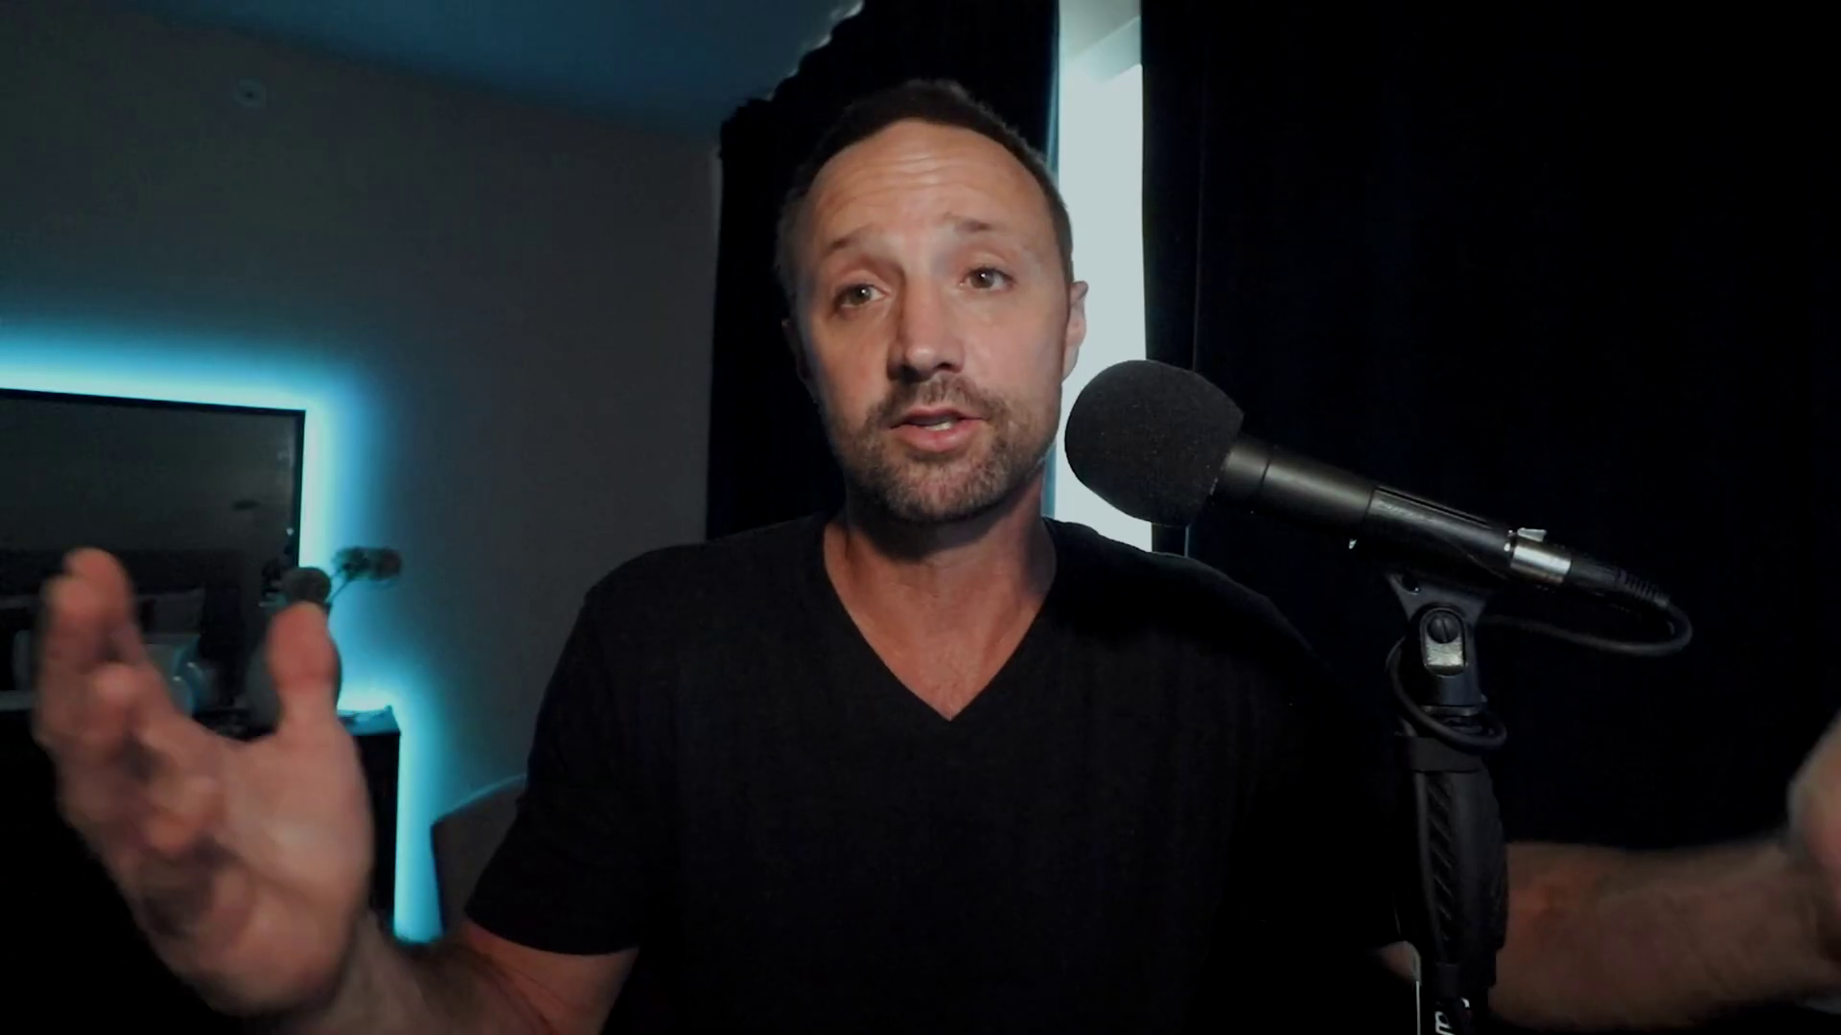